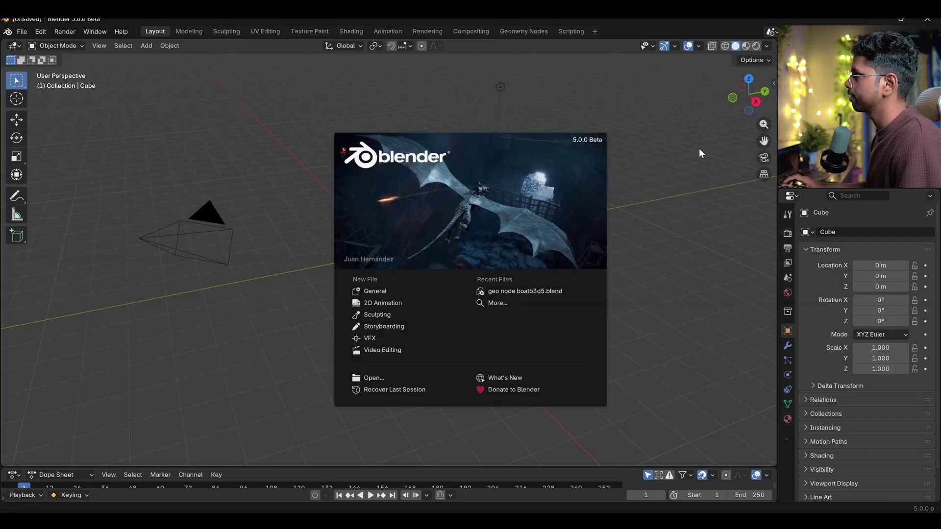
Clear the default cube, camera and light from the scene and enlarge the timeline
click(653, 175)
key(a)
key(Delete)
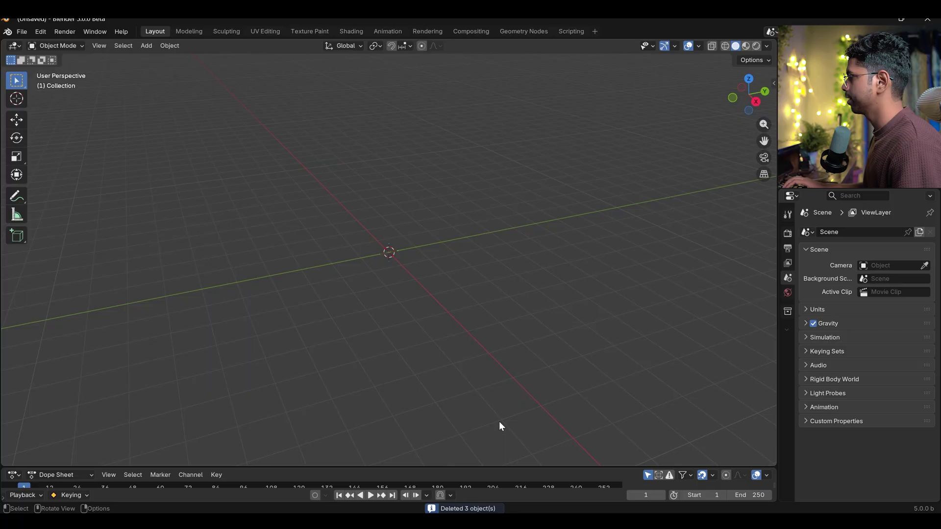
drag(487, 468, 507, 403)
key(Home)
shift+middle_drag(463, 331, 442, 327)
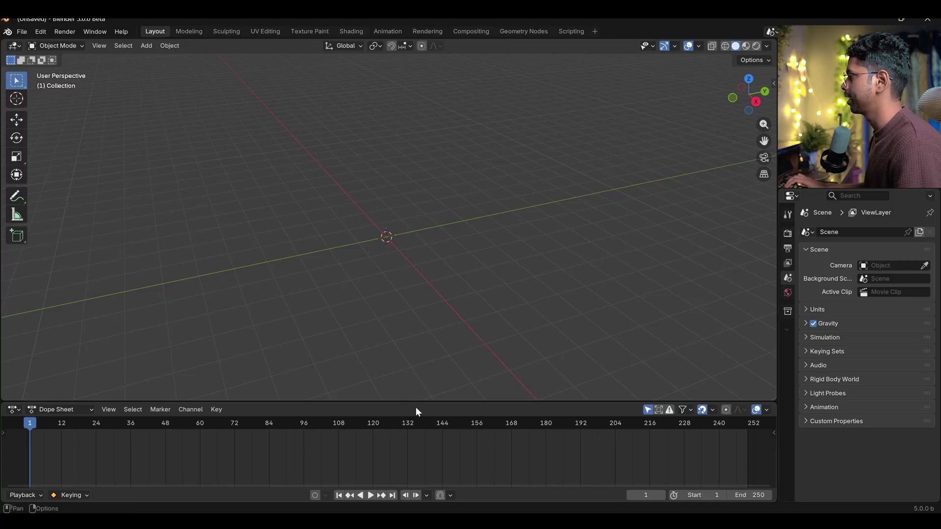
middle_drag(417, 395, 441, 316)
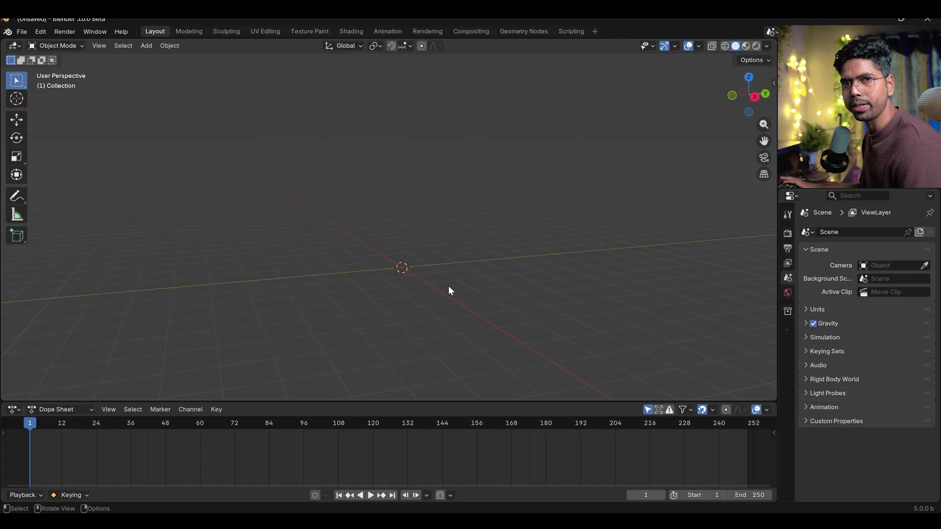
Add a Bézier curve at the origin and view it from the front
key(shift+a)
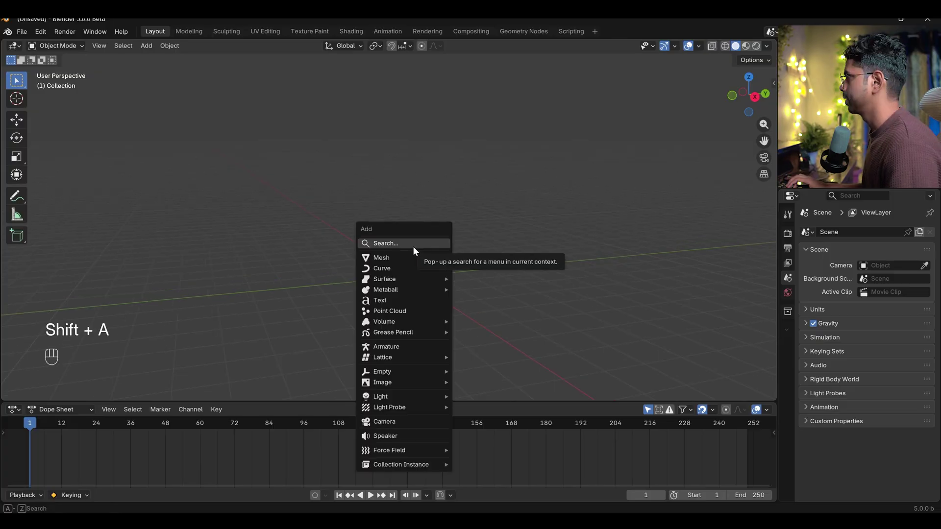
mouse_move(438, 257)
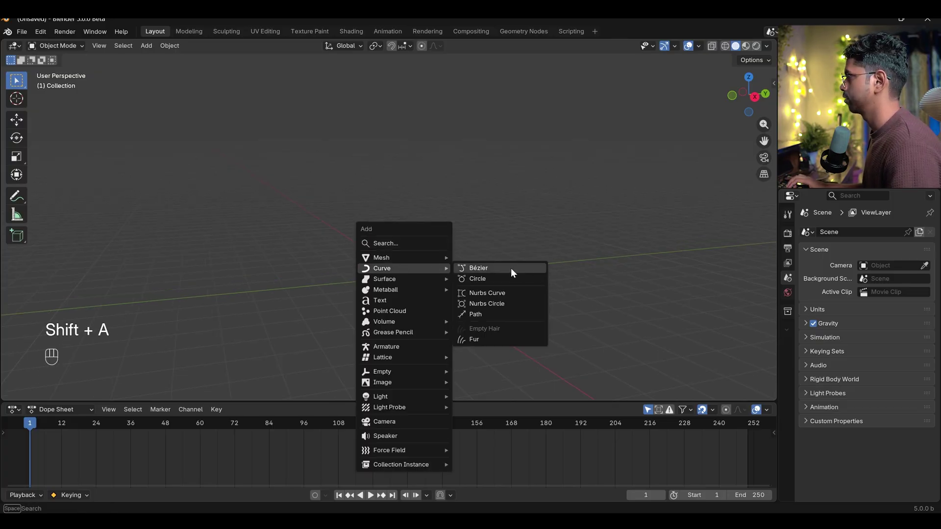
click(511, 269)
middle_drag(500, 277, 488, 141)
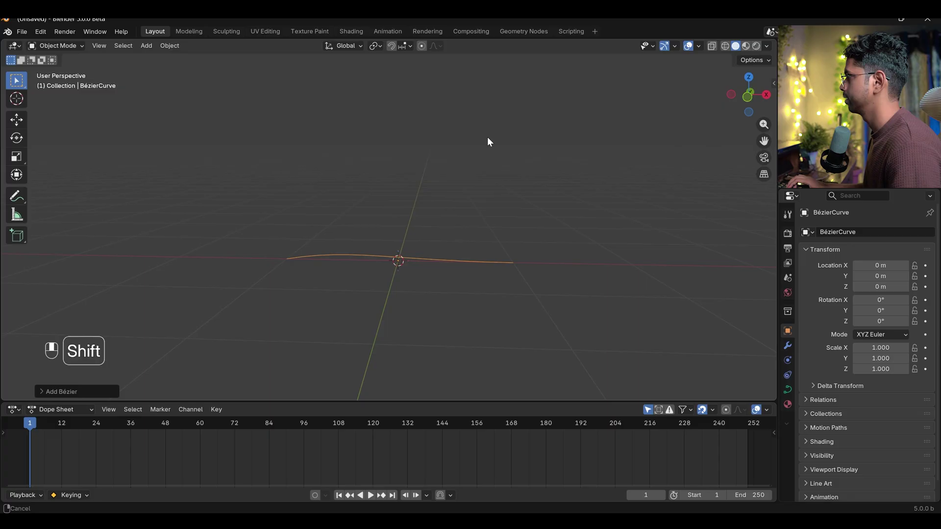
key(KP_1)
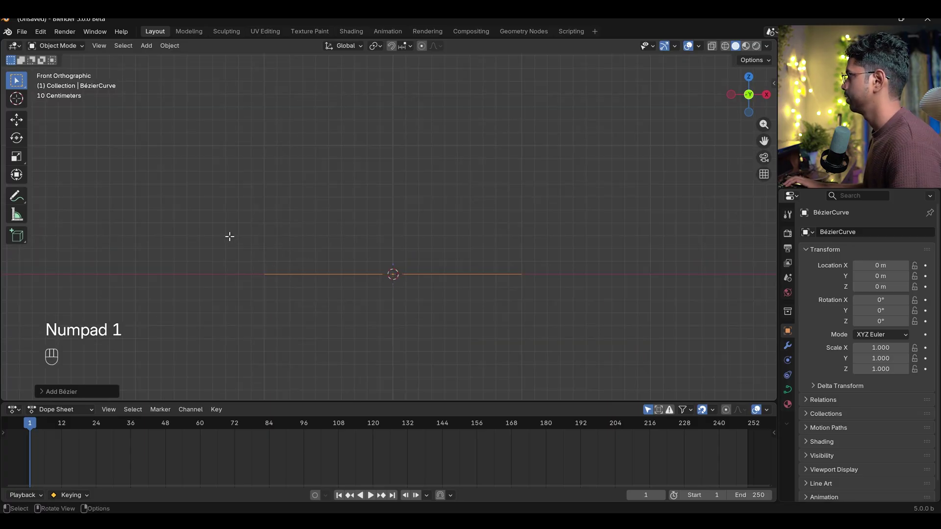
Raise the curve's left control point, then rotate and lengthen its handle
key(Tab)
drag(165, 211, 328, 381)
scroll(321, 309, down, 3)
shift+middle_drag(321, 309, 395, 321)
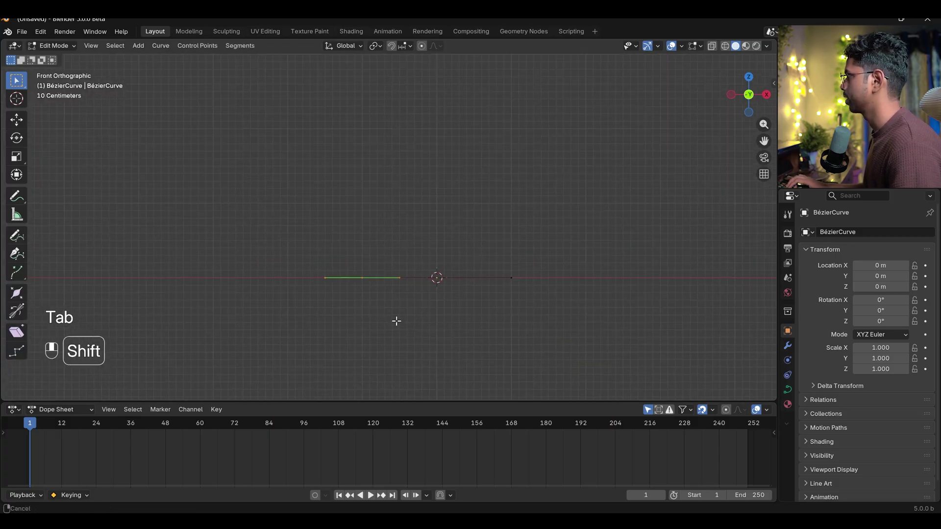
key(g)
click(395, 149)
key(r)
click(426, 164)
key(s)
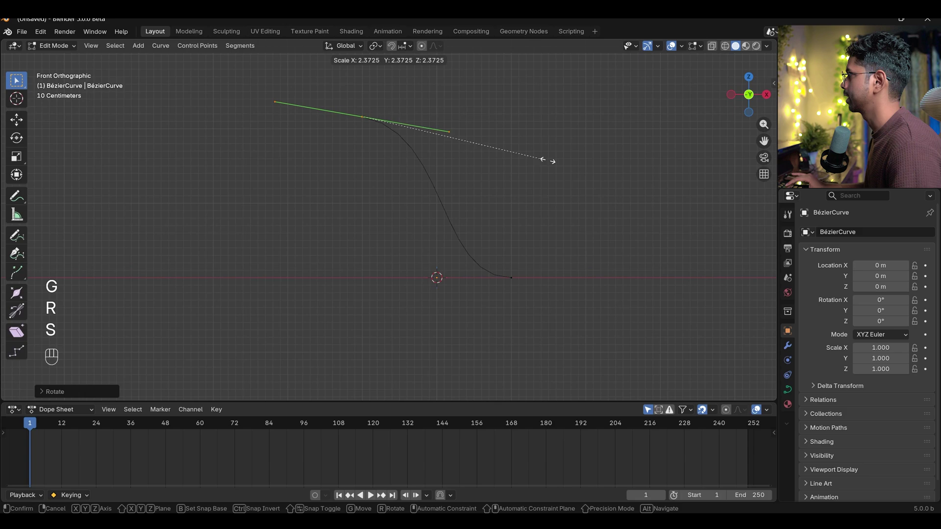
click(564, 166)
Re-angle the left handle to finish the high-left to low-right S-slope
drag(288, 95, 321, 120)
key(g)
key(r)
click(401, 146)
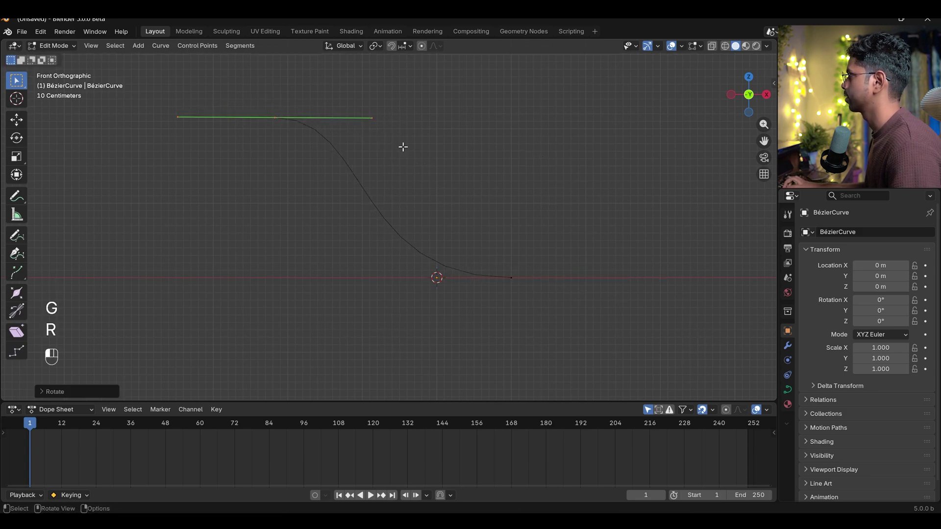
key(Tab)
middle_drag(401, 146, 357, 328)
Raise the curve's preview resolution U to 64
key(KP_1)
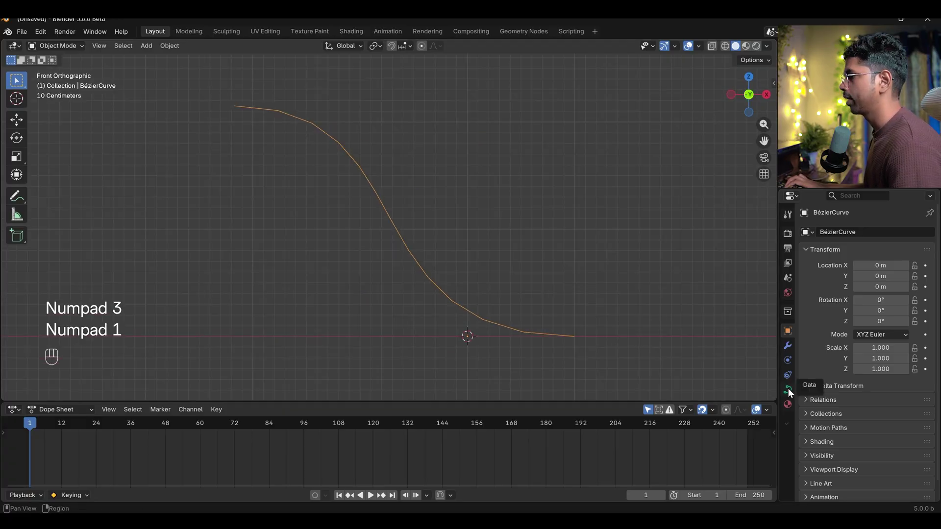
click(789, 391)
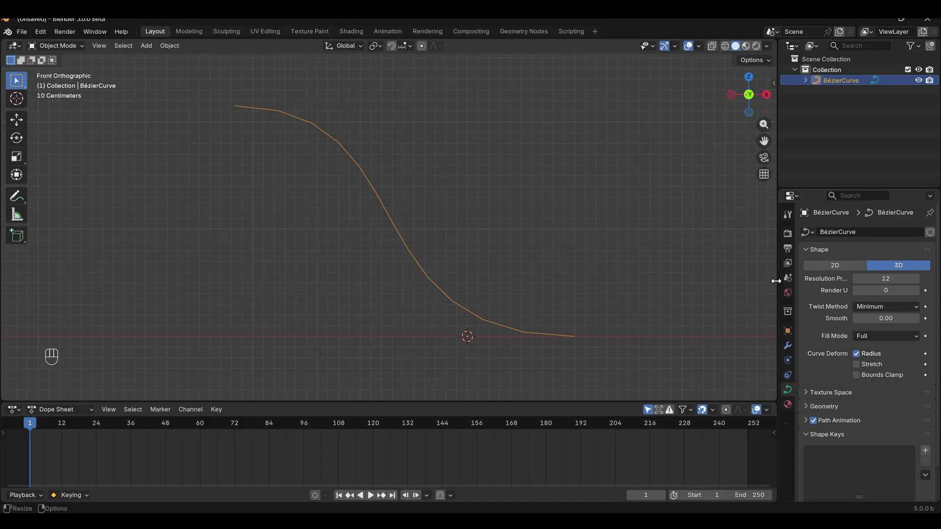
drag(776, 281, 716, 281)
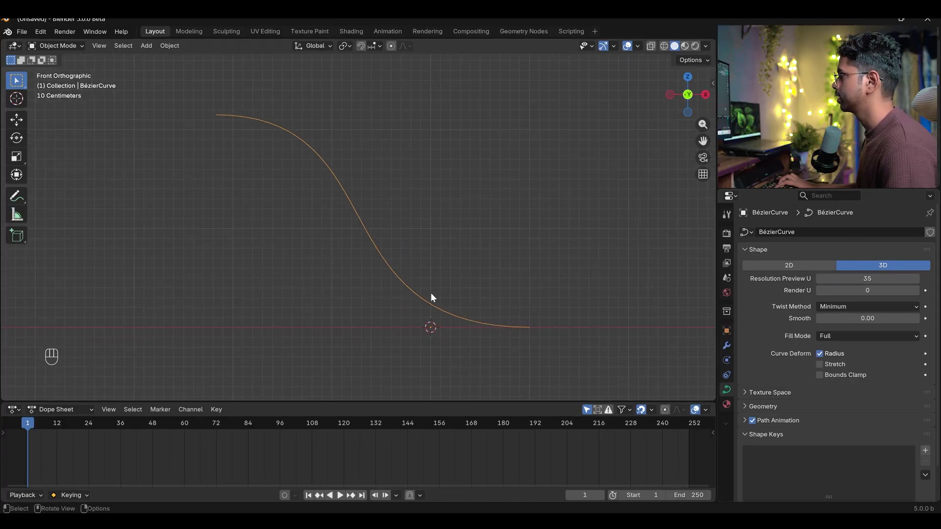
click(880, 280)
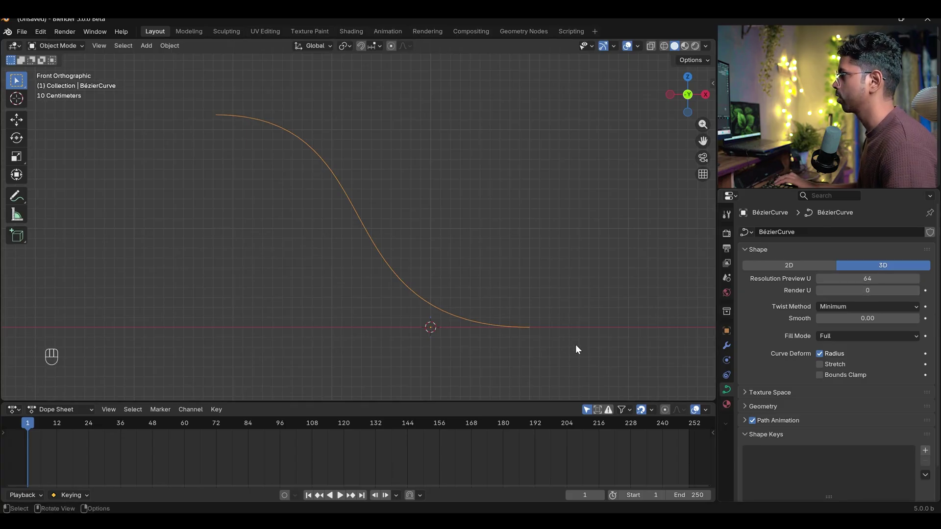
Set the curve's Geometry Extrude to 0.01 m, forming a thin ribbon
scroll(744, 367, down, 2)
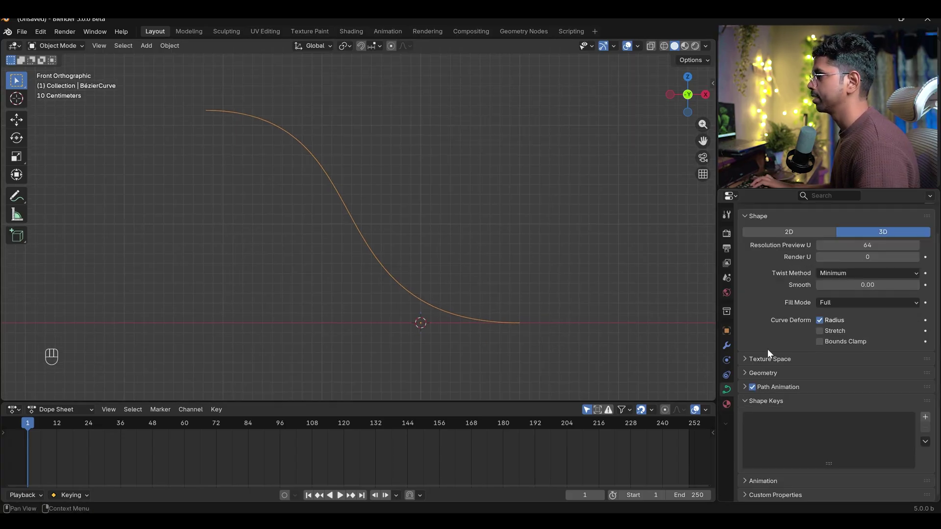
click(755, 374)
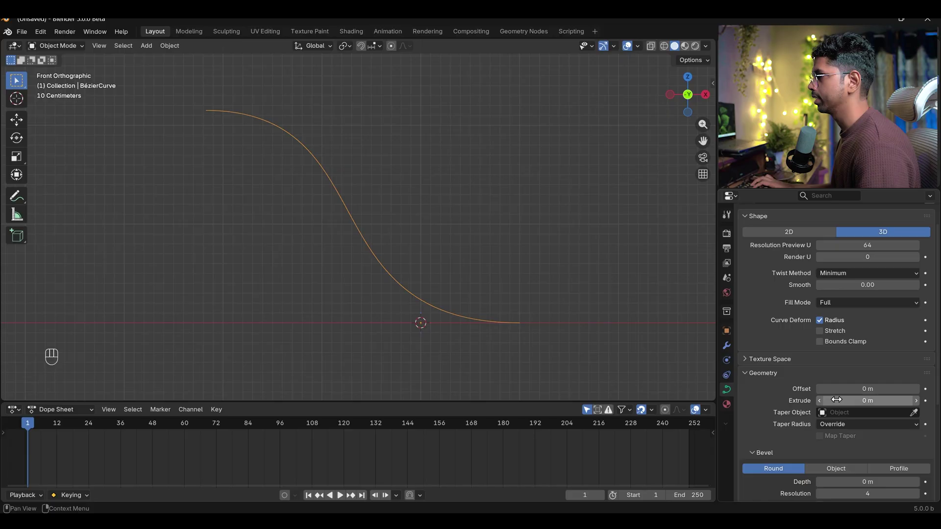
drag(867, 401, 882, 400)
middle_drag(541, 310, 520, 278)
shift+drag(868, 400, 858, 400)
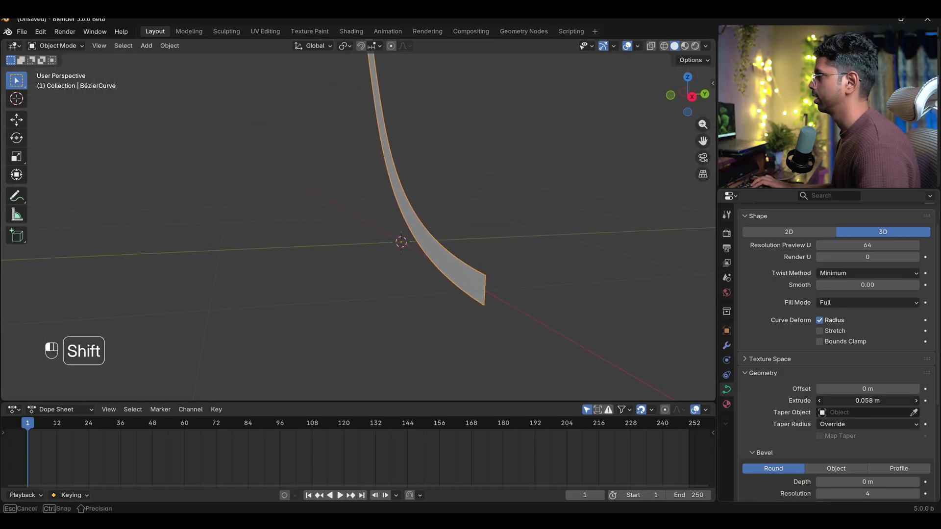
mouse_move(482, 275)
middle_down()
mouse_move(470, 275)
mouse_move(462, 288)
mouse_move(469, 287)
middle_up()
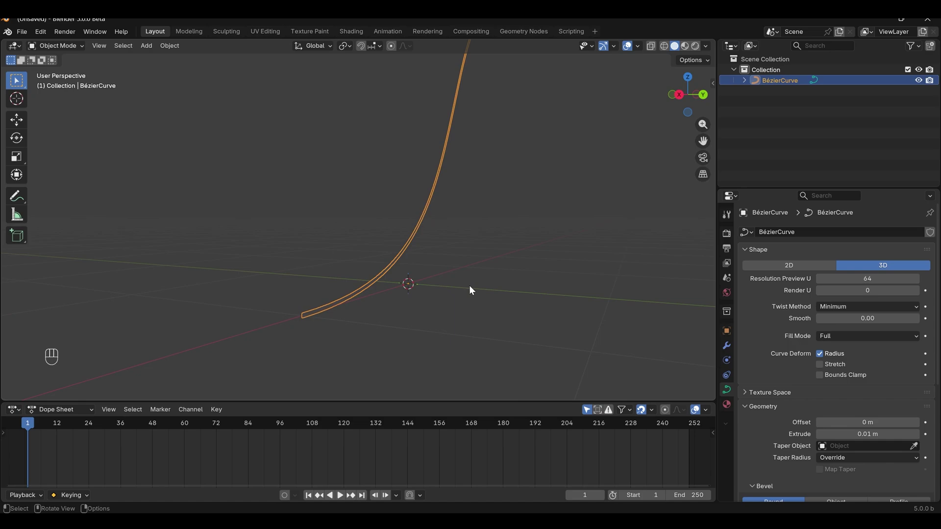
Duplicate the ribbon curve in place and convert the copy to a mesh
key(shift+d)
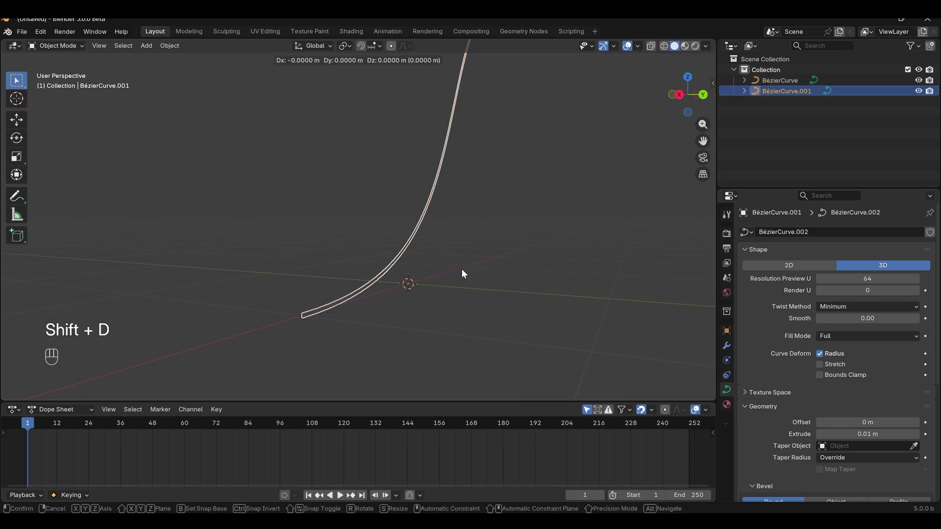
right_click(461, 269)
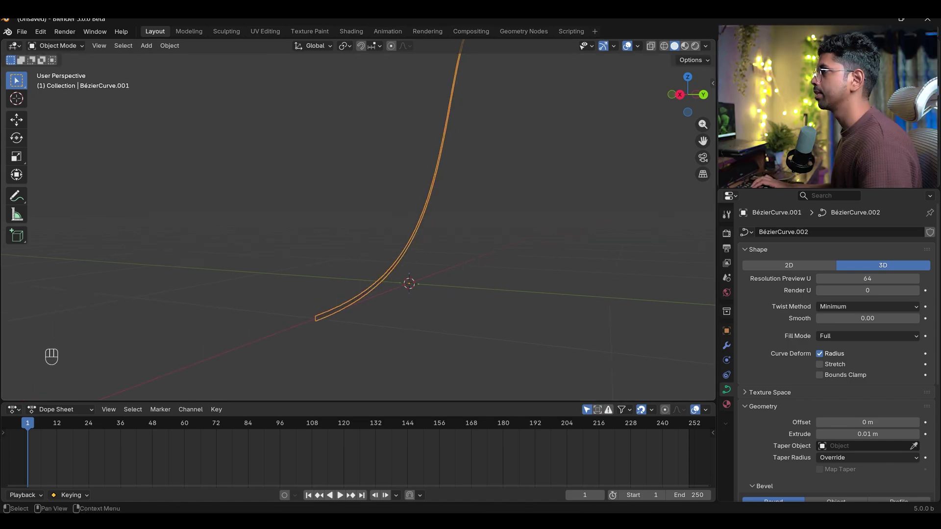
right_click(479, 188)
mouse_move(479, 188)
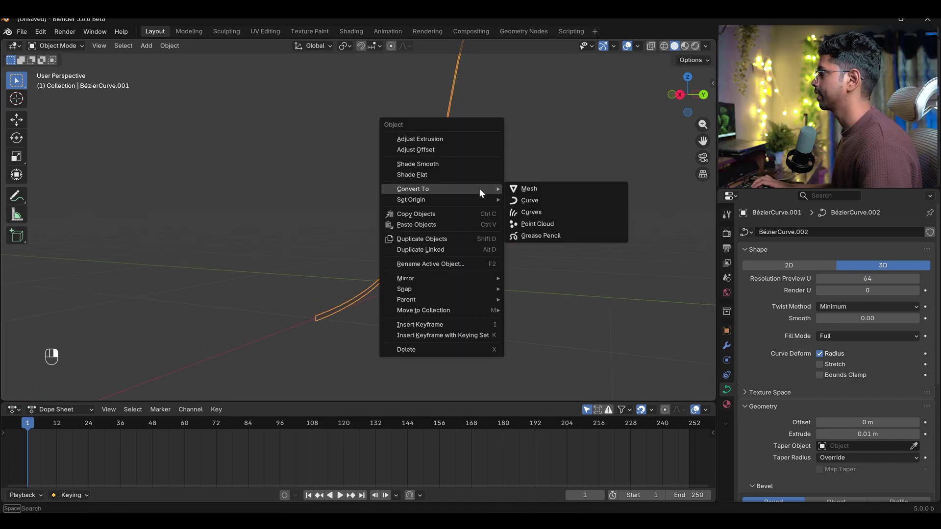
click(546, 188)
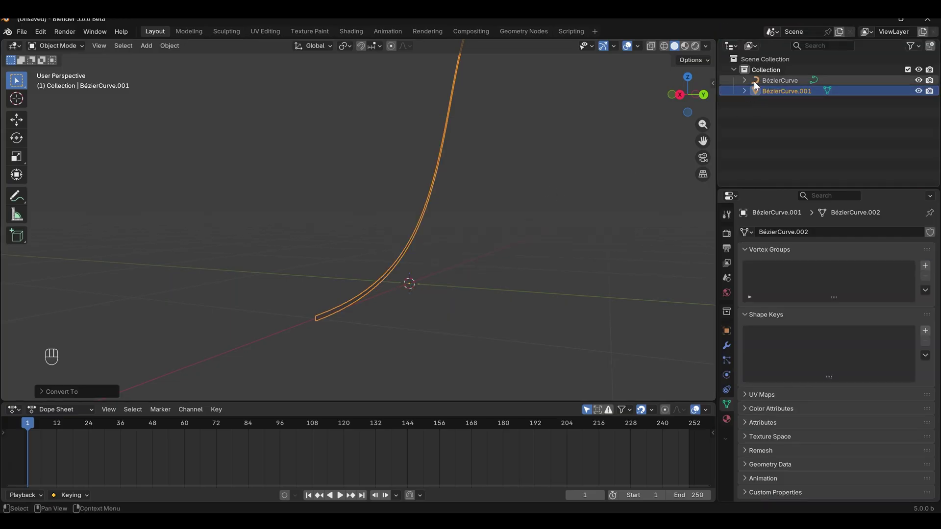
Rename the converted BézierCurve.001 object to 'Mesh'
click(759, 79)
click(785, 91)
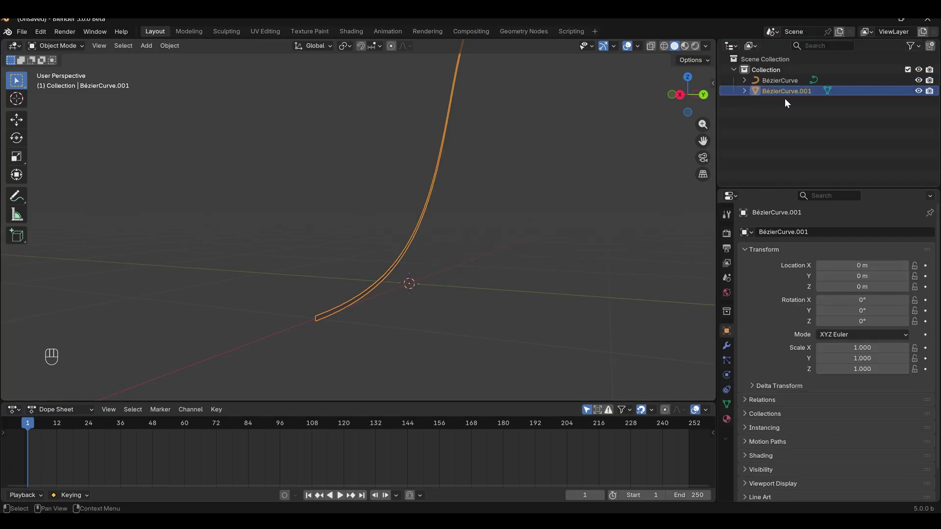
double_click(778, 93)
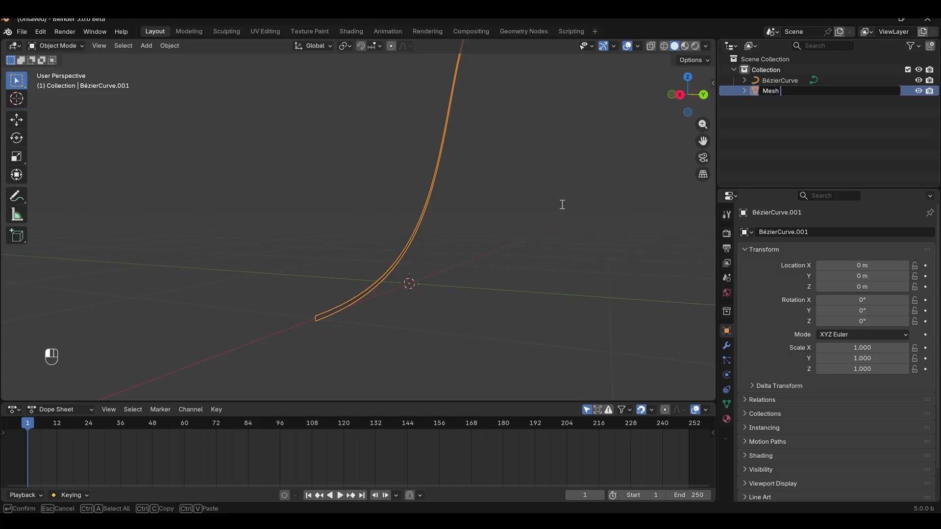
text(Mesh)
key(Return)
Extrude all of Mesh's vertices 0.34 m along Y into a wide sloping strip
key(Tab)
middle_drag(374, 307, 338, 302)
shift+middle_drag(454, 244, 471, 279)
key(a)
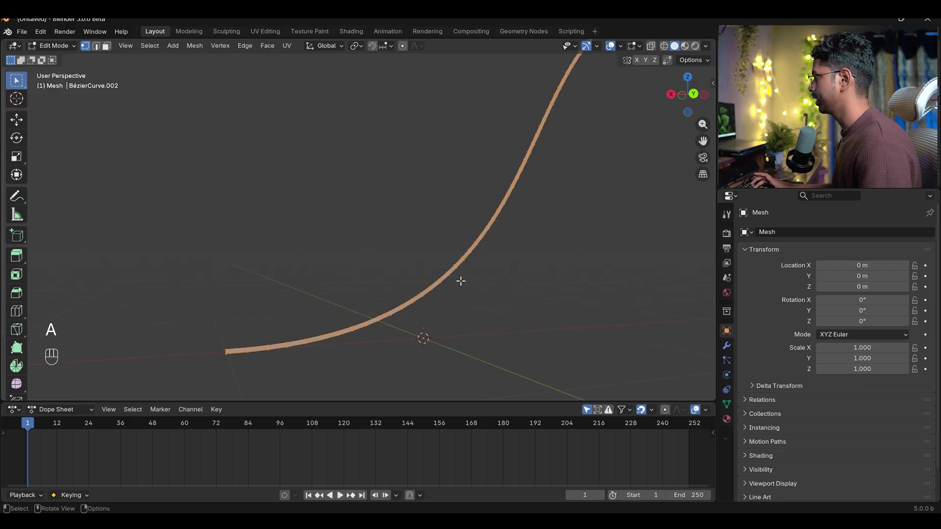
key(KP_7)
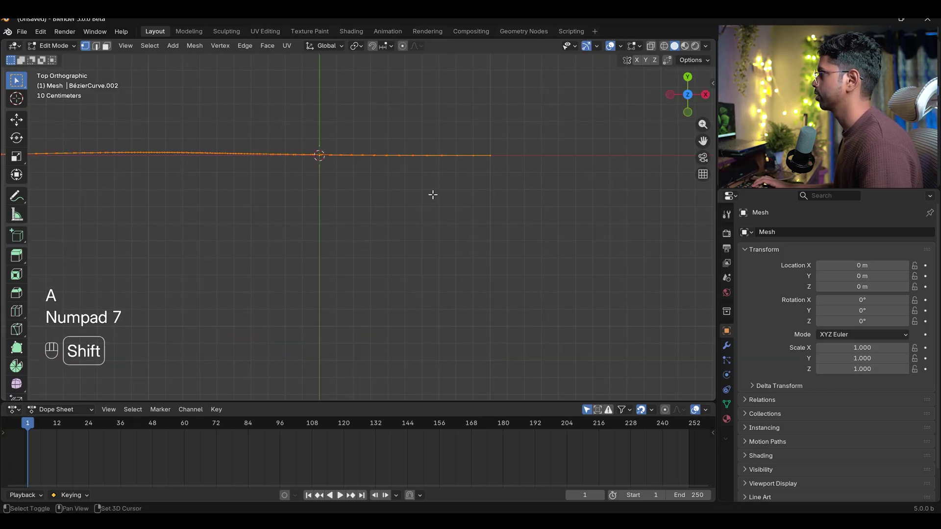
shift+middle_drag(431, 196, 521, 273)
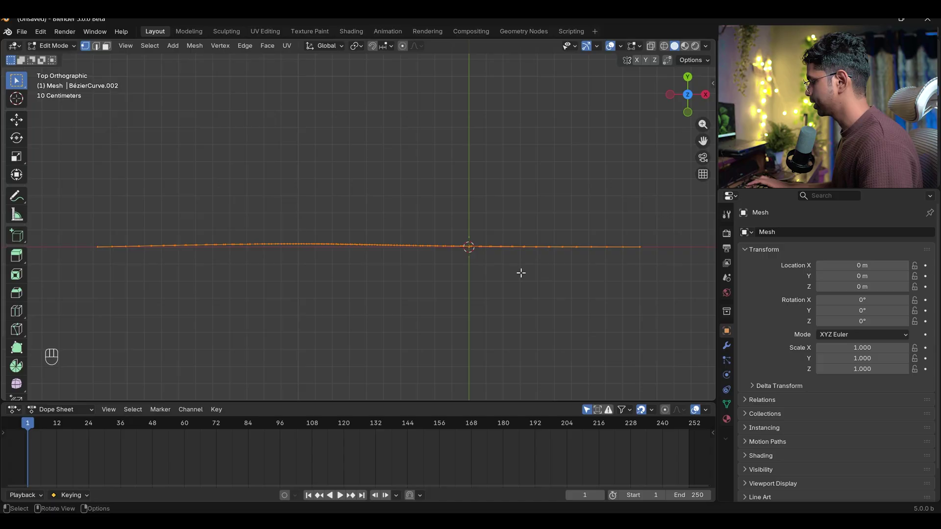
key(e)
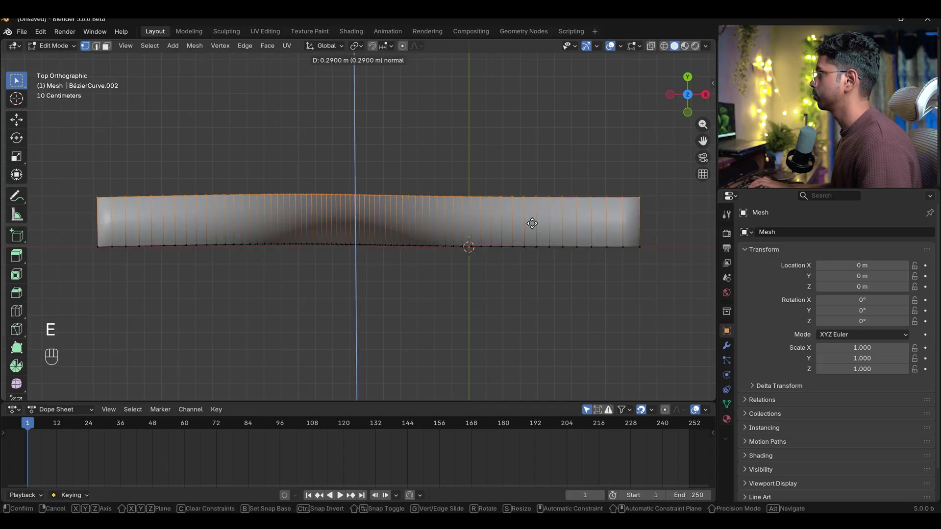
key(y)
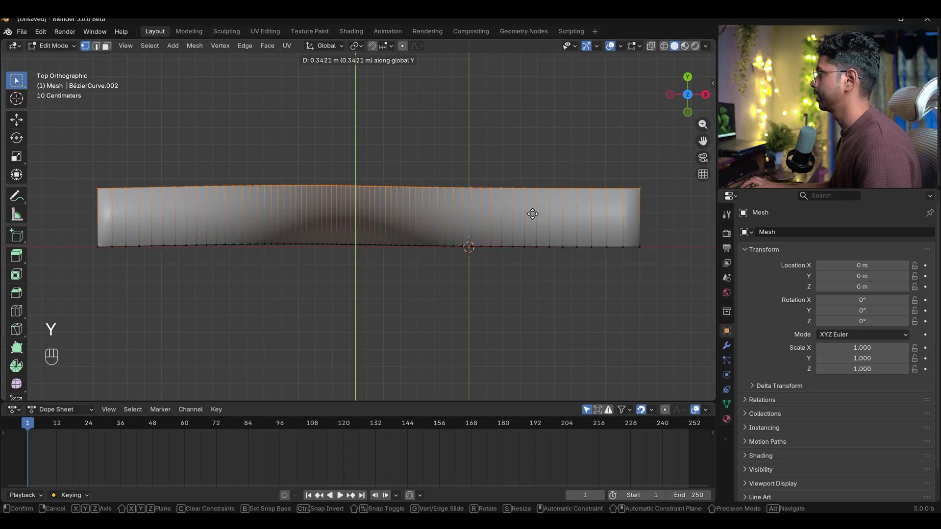
click(531, 204)
middle_drag(515, 266, 465, 326)
key(Tab)
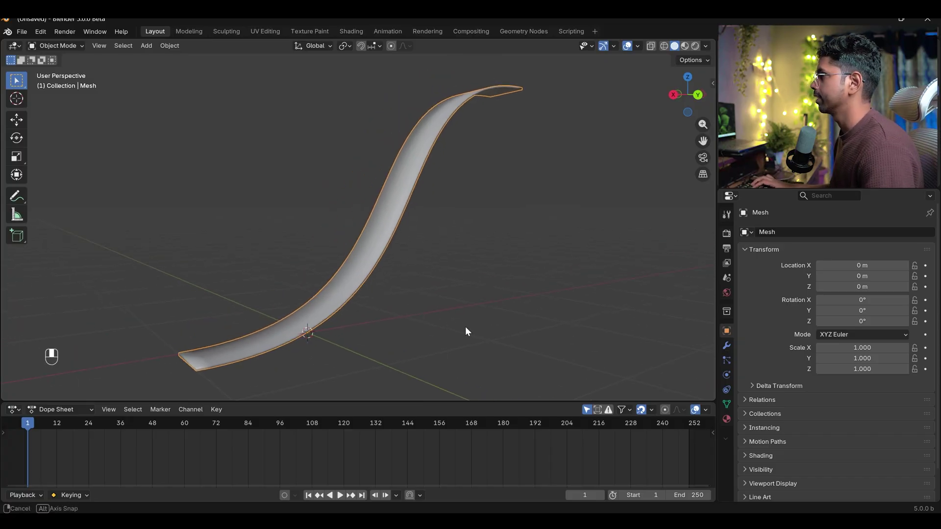
Enlarge the timeline, reframe the ribbon and switch the viewport to rendered shading
drag(423, 402, 436, 303)
scroll(483, 289, down, 2)
mouse_move(439, 267)
shift+middle_down()
mouse_move(463, 286)
mouse_move(442, 277)
shift+middle_up()
scroll(443, 264, up, 1)
shift+middle_drag(446, 234, 474, 252)
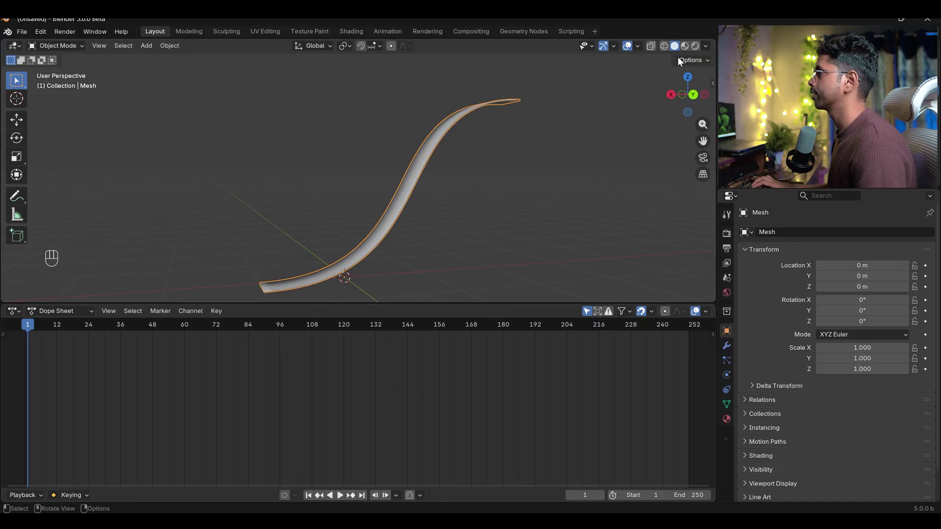
click(695, 46)
click(705, 45)
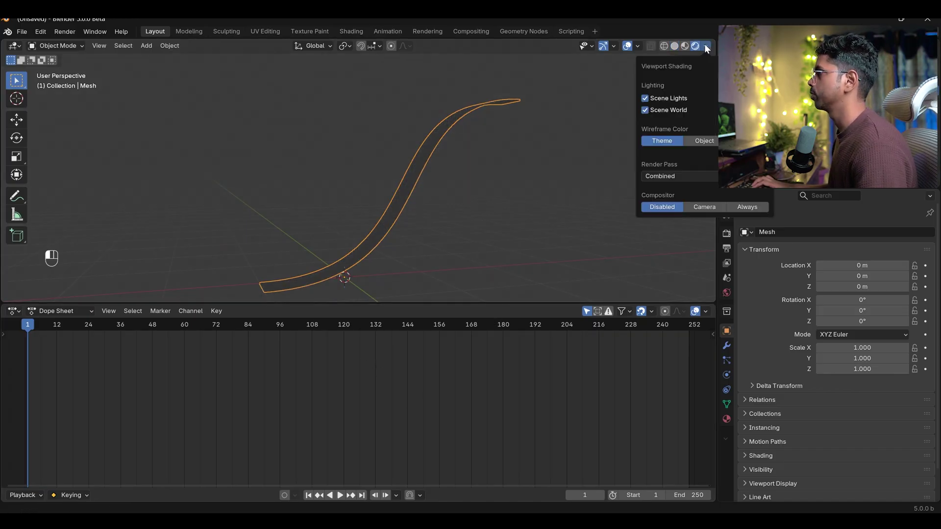
click(726, 233)
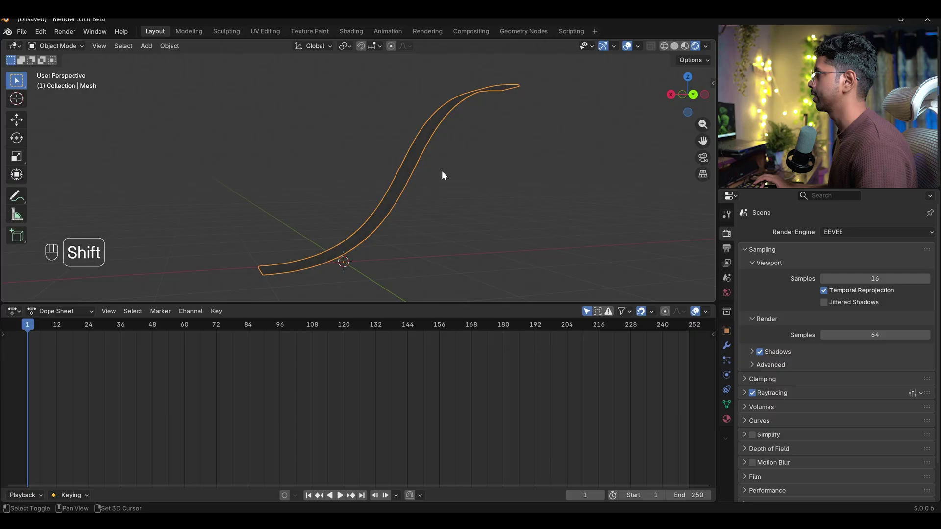
key(ctrl+z)
Add an area light, raise it along Z and resize it
key(shift+a)
mouse_move(418, 254)
mouse_move(416, 276)
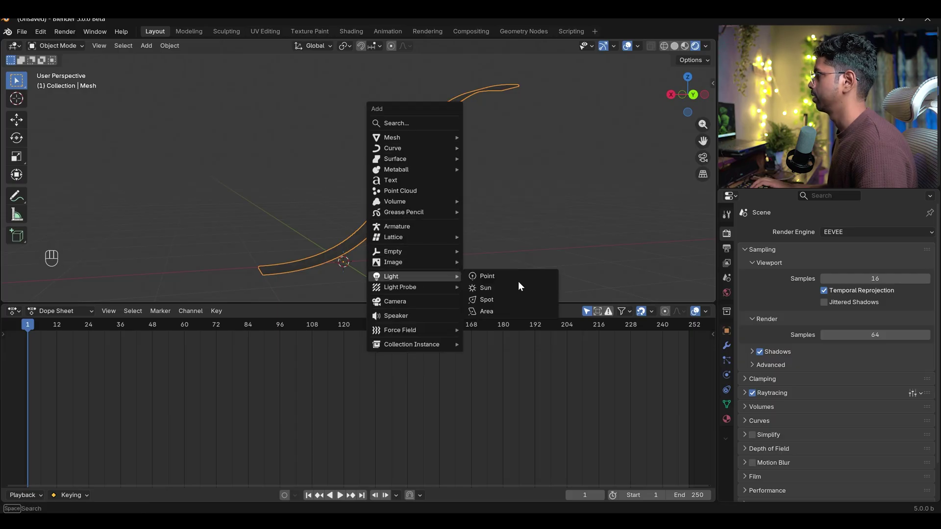
click(493, 311)
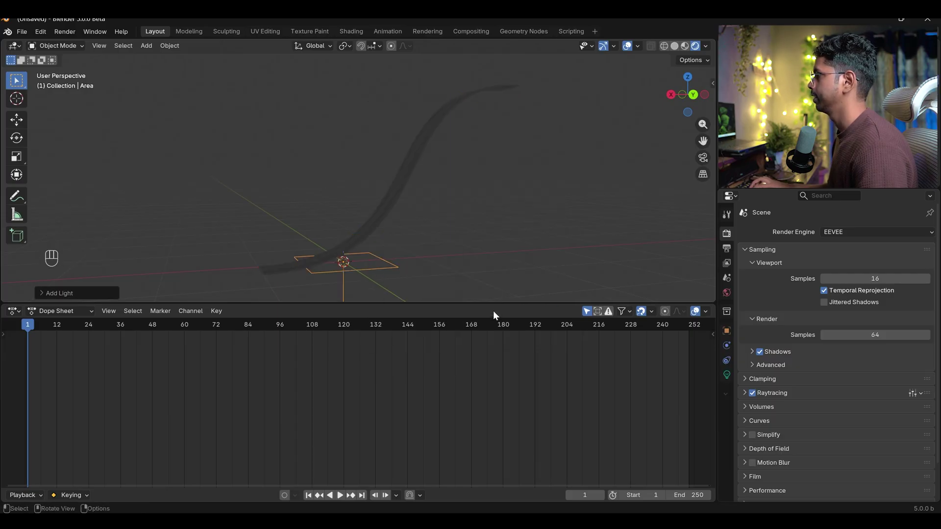
key(g)
key(z)
key(s)
click(657, 119)
Set the area light's power to 114 and lift it higher
right_click(566, 107)
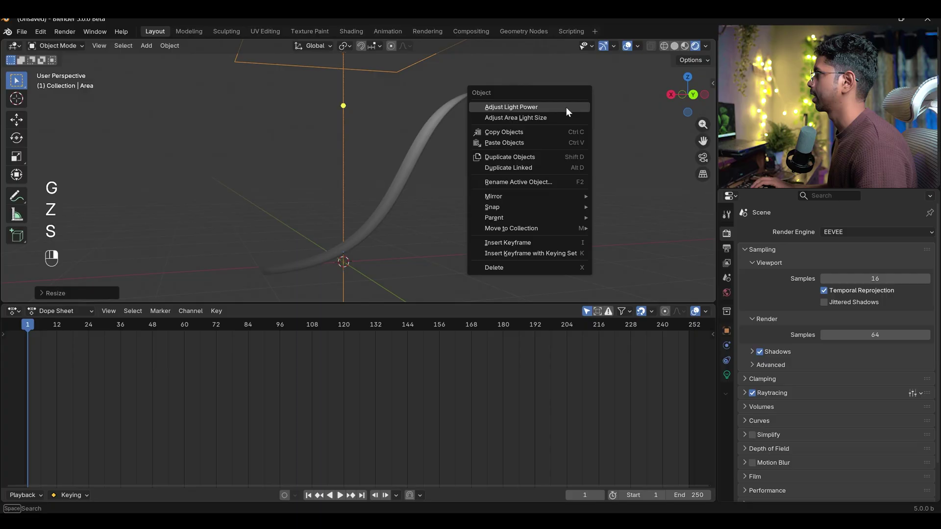
click(566, 107)
click(604, 118)
key(g)
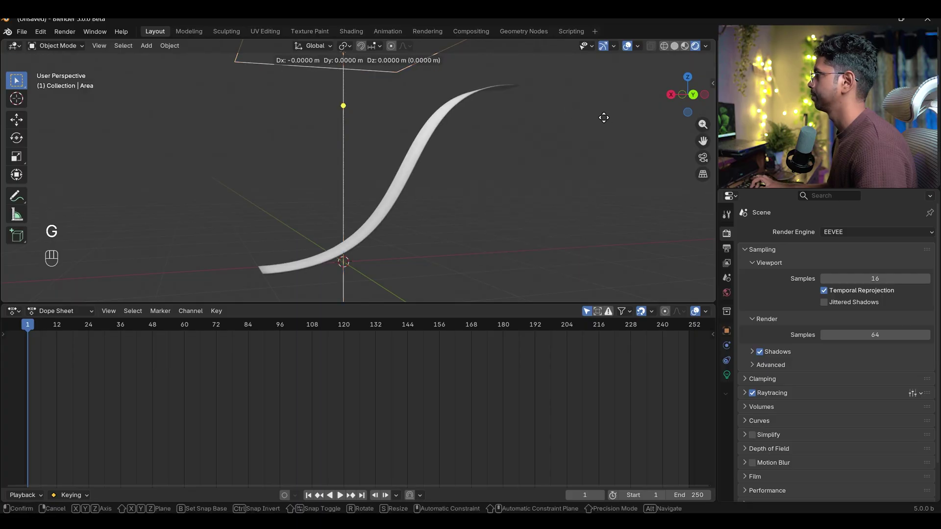
key(z)
click(601, 123)
Add a plane, scale it into a large floor and lower it beneath the ribbon
key(shift+a)
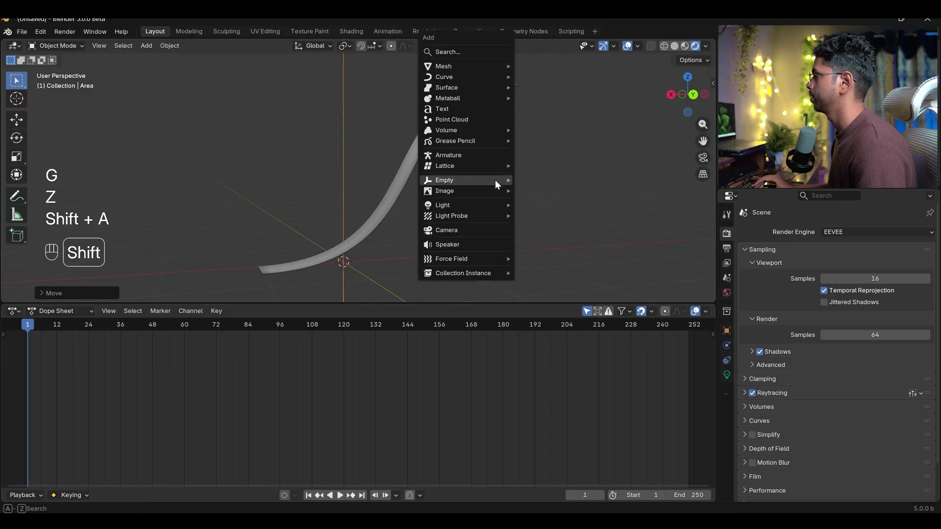
mouse_move(505, 66)
click(533, 68)
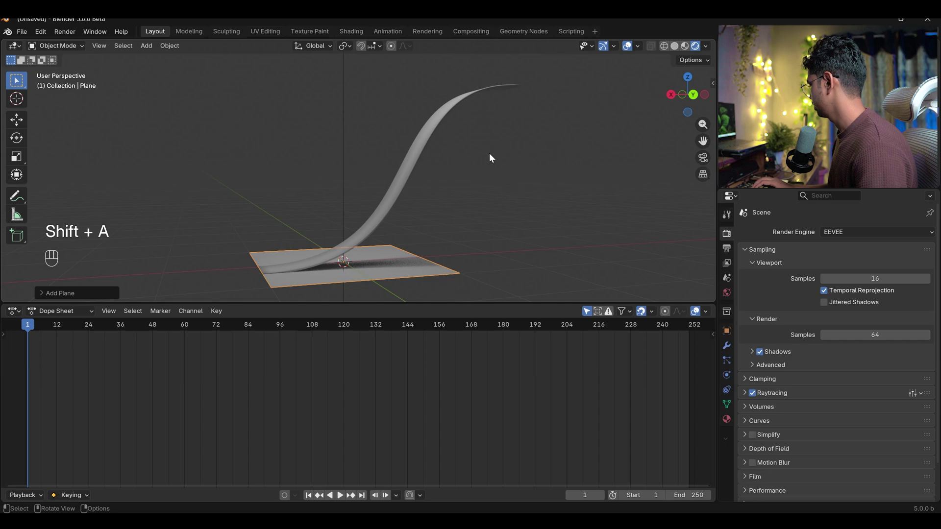
key(s)
click(472, 216)
key(g)
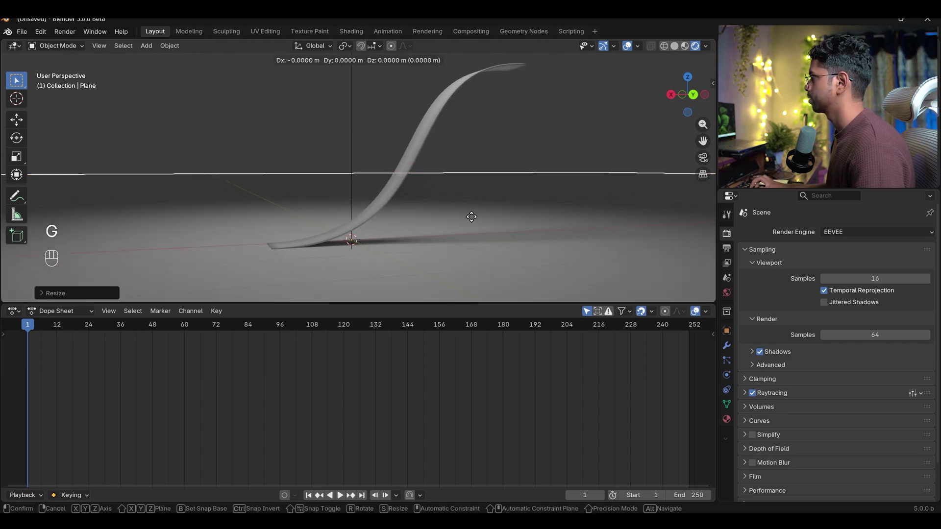
key(z)
click(474, 218)
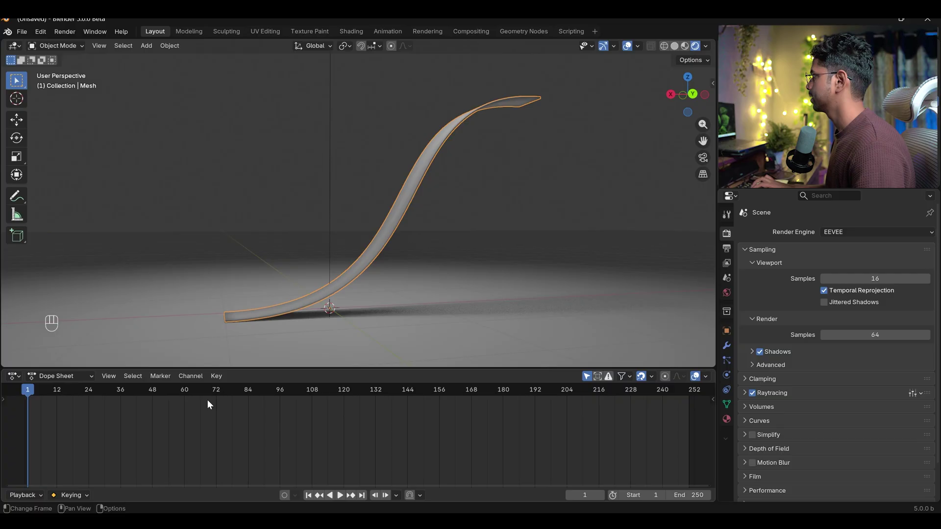
Turn the bottom area into the Shader Editor and create a new material for the ribbon
click(20, 376)
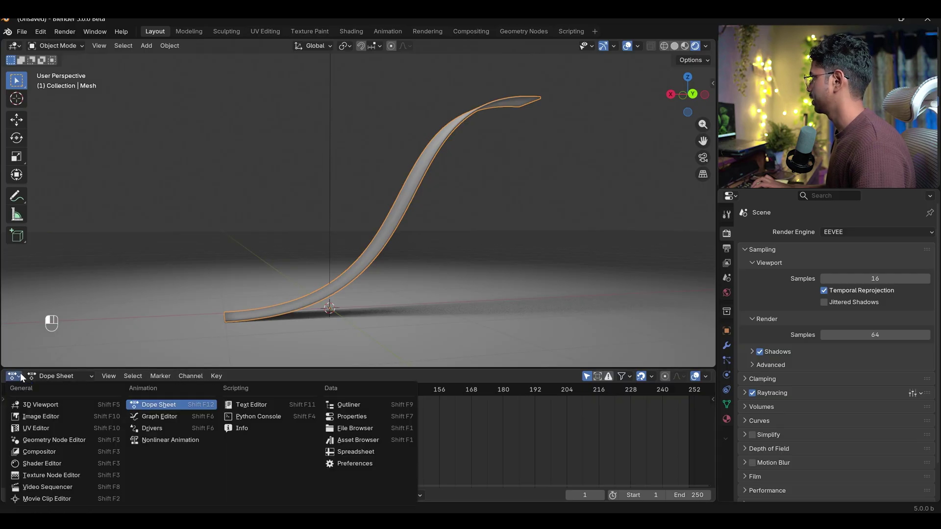
click(58, 462)
click(376, 374)
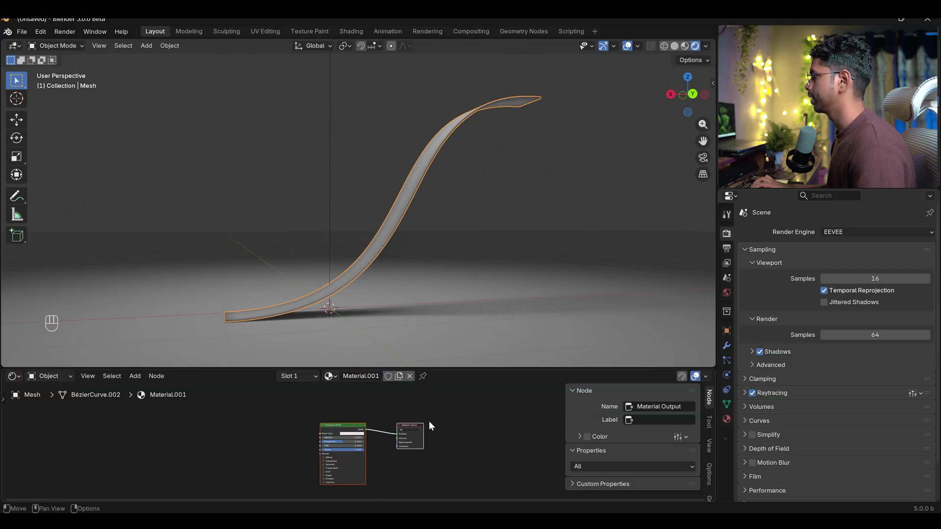
scroll(428, 422, up, 3)
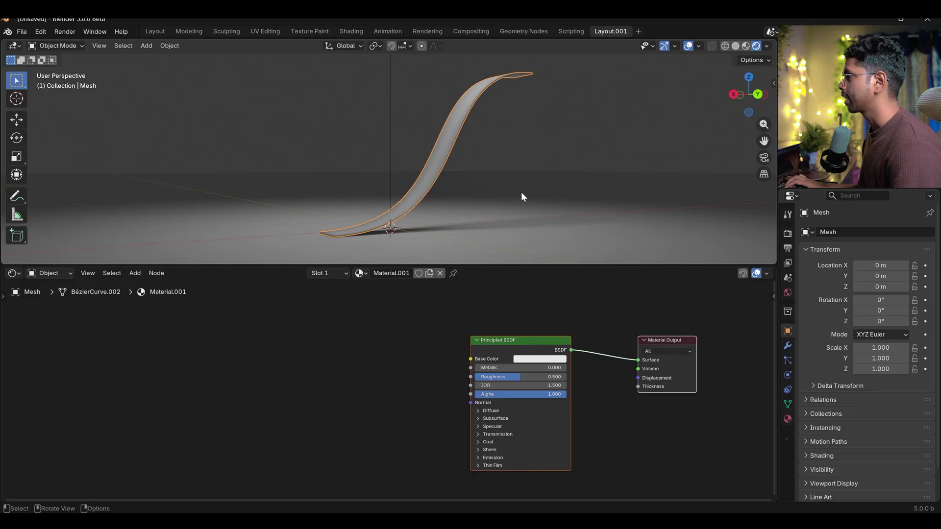
middle_drag(437, 334, 459, 341)
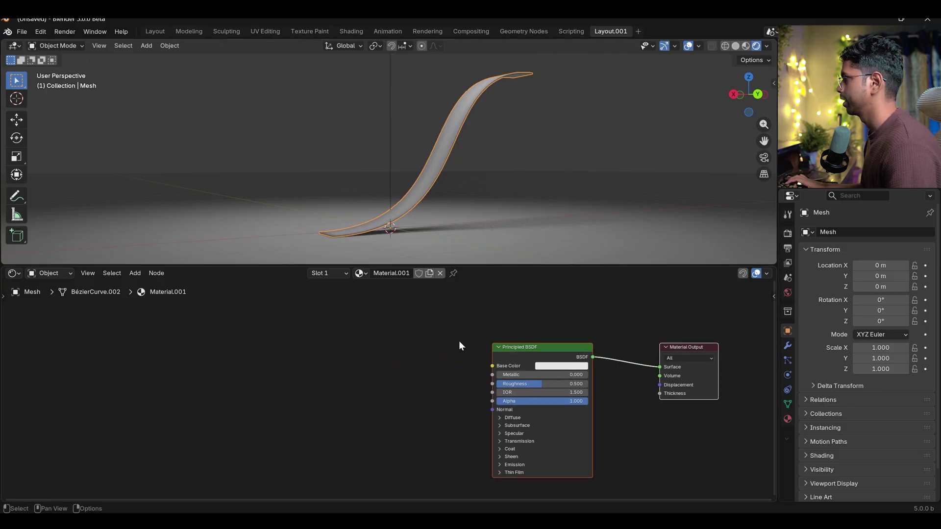
Plug a Noise Texture with Scale 5 into the shader's Base Color
drag(492, 366, 411, 342)
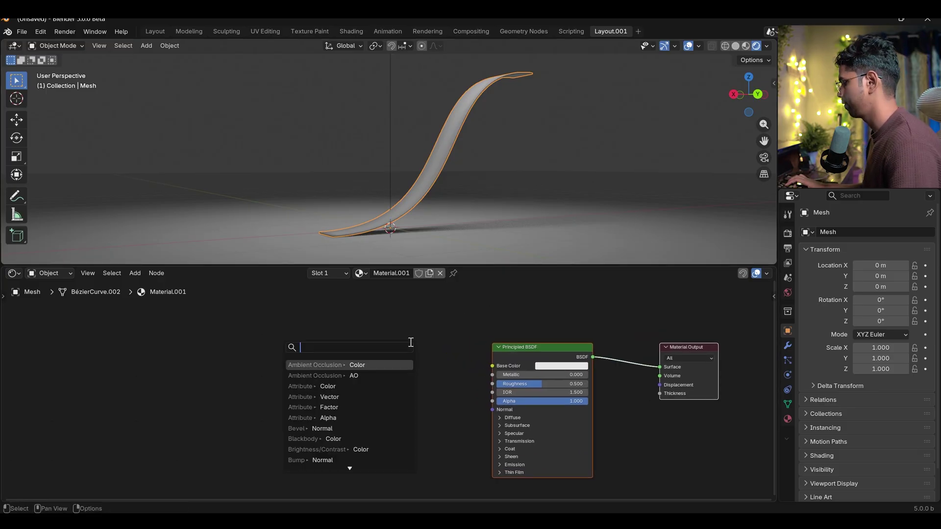
text(noise)
key(Return)
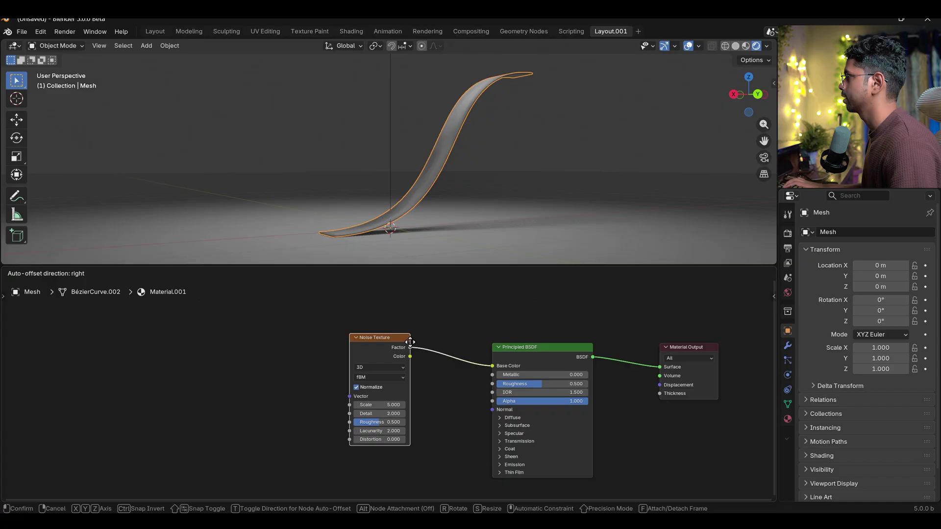
middle_drag(430, 196, 442, 226)
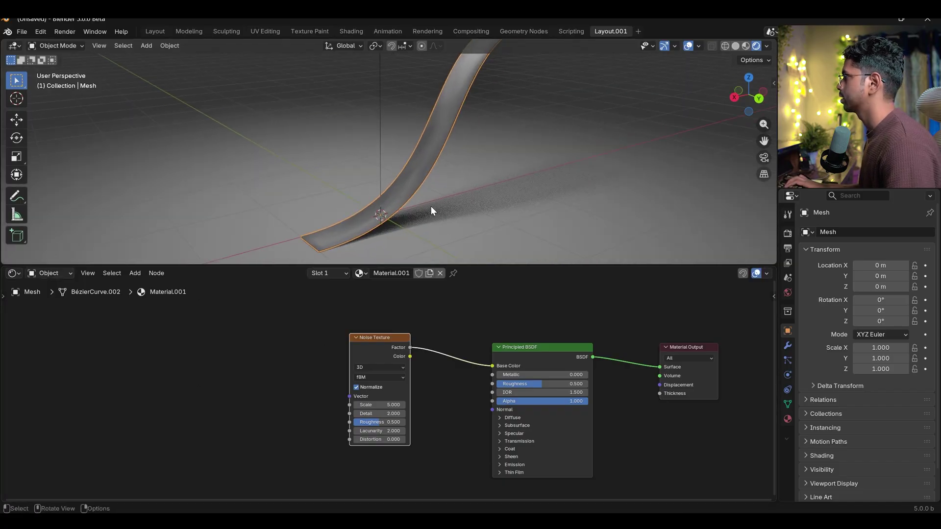
middle_drag(431, 206, 495, 194)
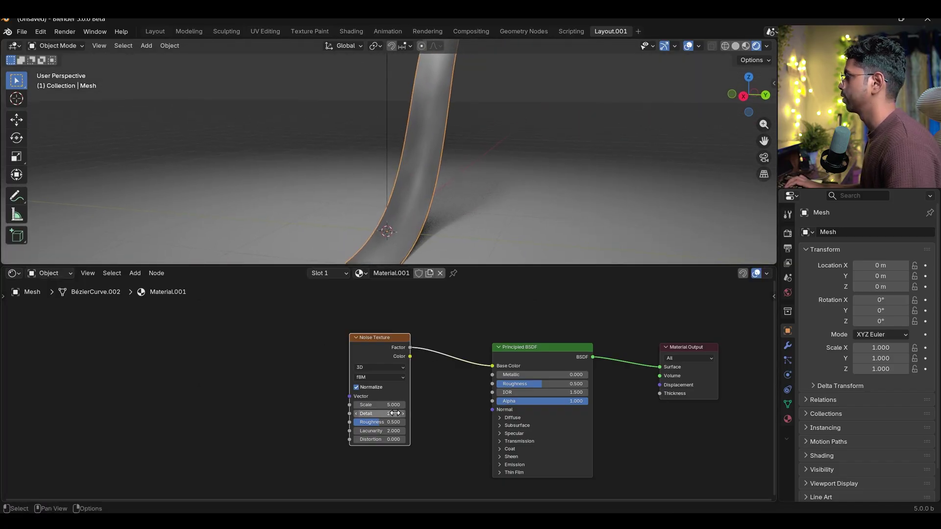
mouse_move(380, 405)
mouse_down()
mouse_move(429, 405)
mouse_move(387, 407)
mouse_up()
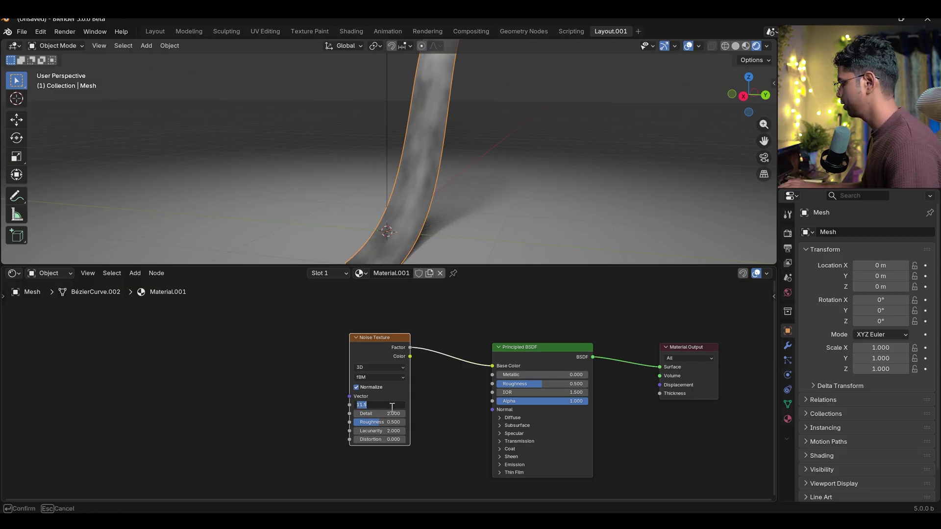
text(5)
key(Return)
Insert a Color Ramp between noise and shader, pinching its stops for contrast (white near 0.544)
drag(366, 349, 286, 355)
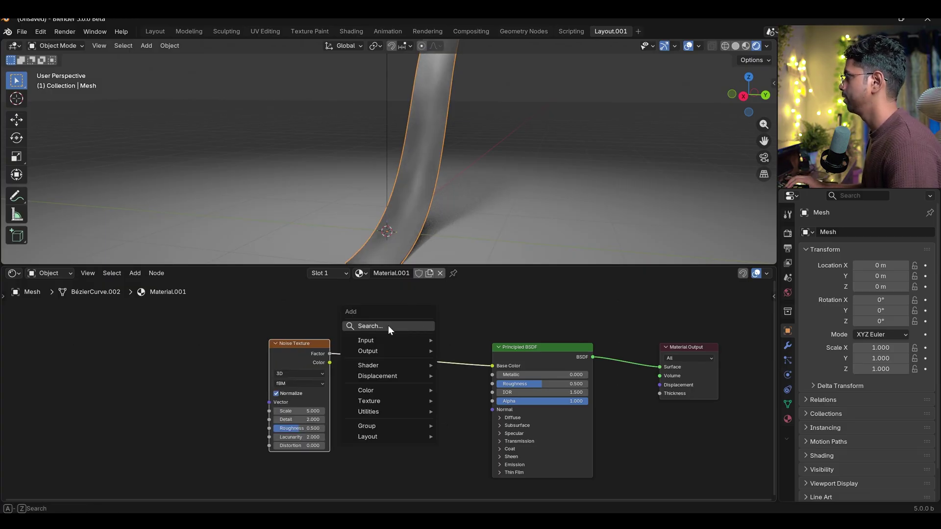
text(color)
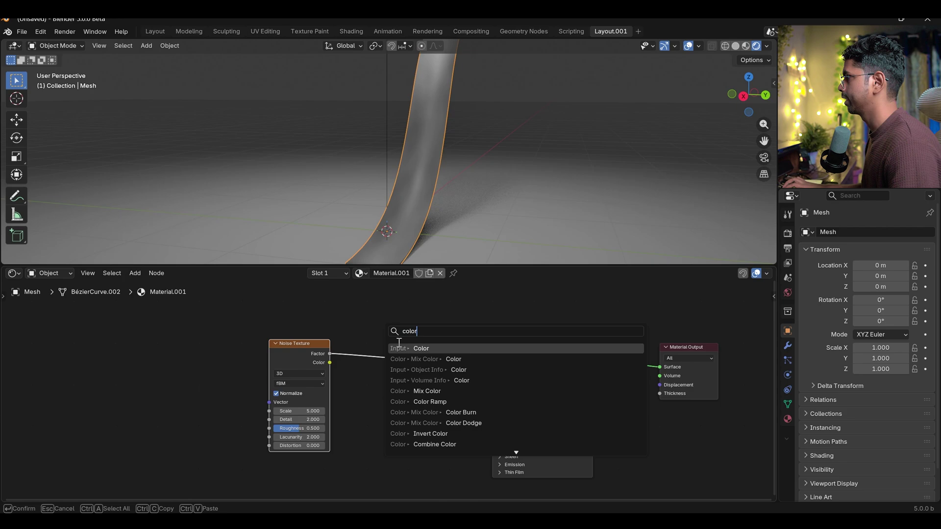
click(420, 401)
click(388, 349)
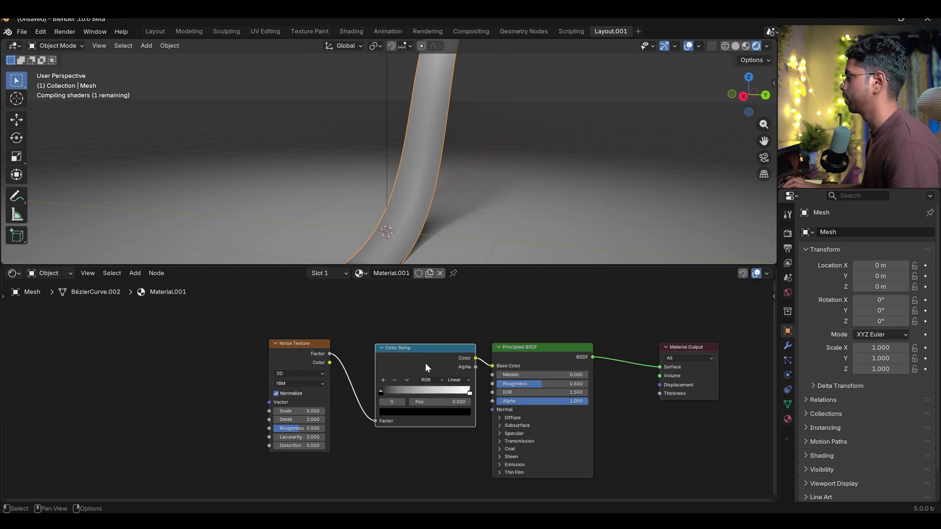
drag(381, 390, 418, 386)
drag(469, 391, 429, 391)
middle_drag(292, 370, 357, 372)
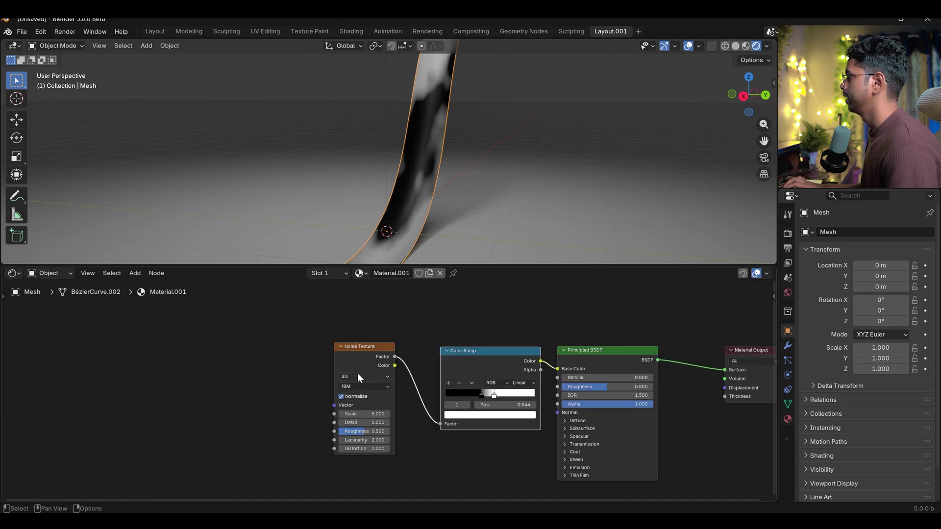
click(360, 362)
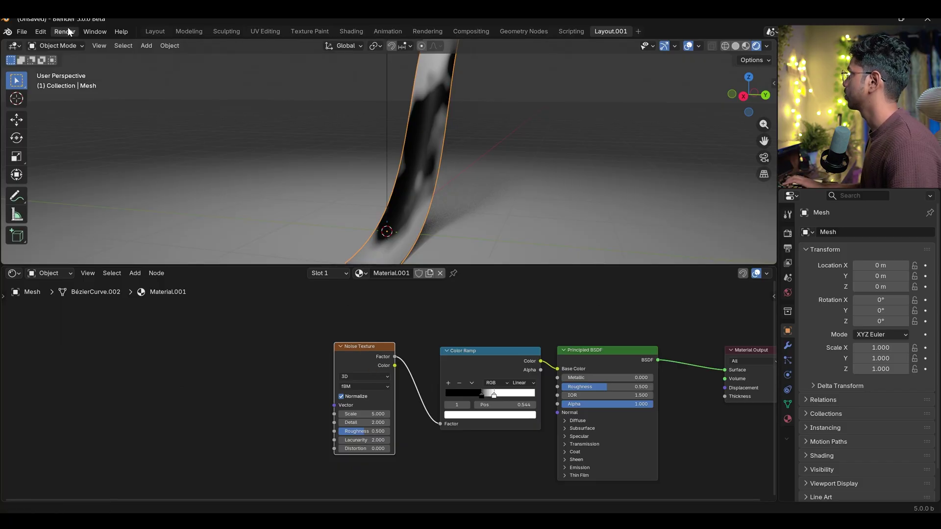
Search 'node' in Preferences Add-ons, tick Node Wrangler and save the preferences
click(46, 35)
click(85, 165)
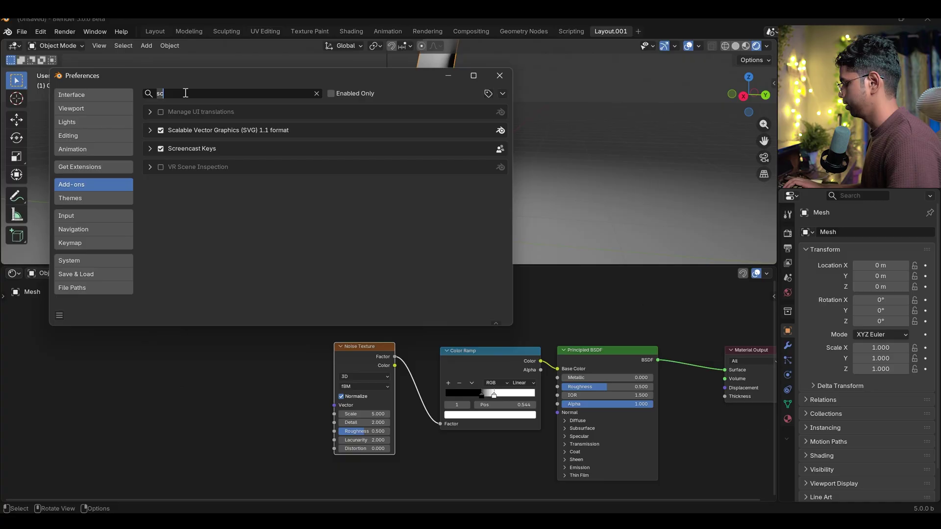
text(node)
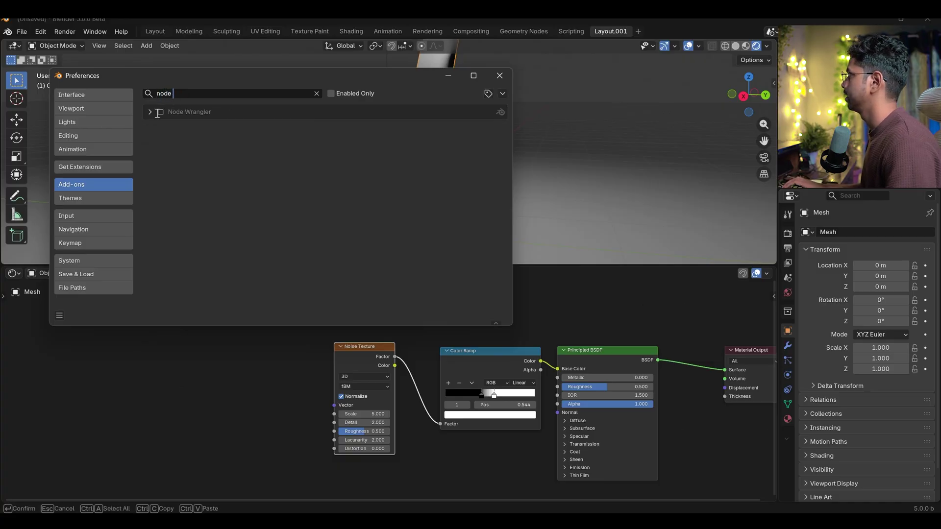
click(60, 315)
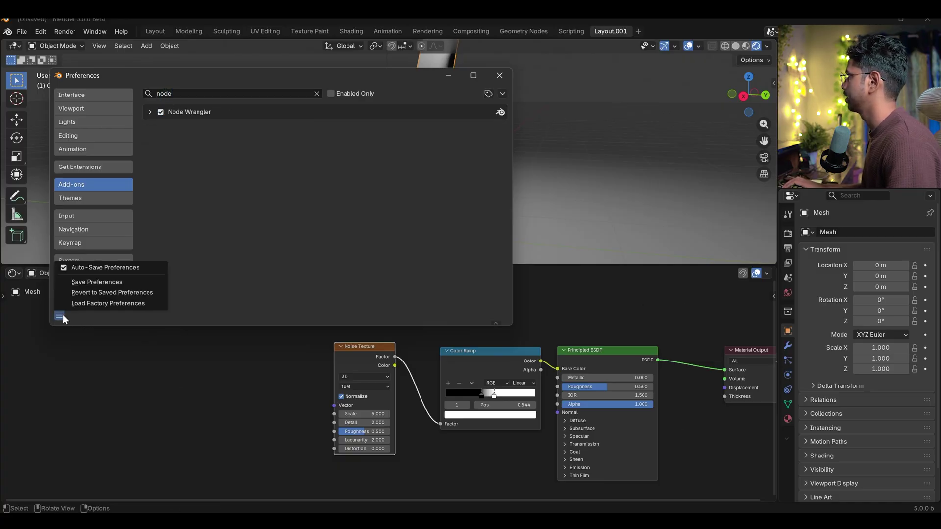
click(90, 280)
click(499, 76)
Add Texture Coordinate and Mapping nodes and feed Object coordinates into the Mapping vector
key(ctrl+t)
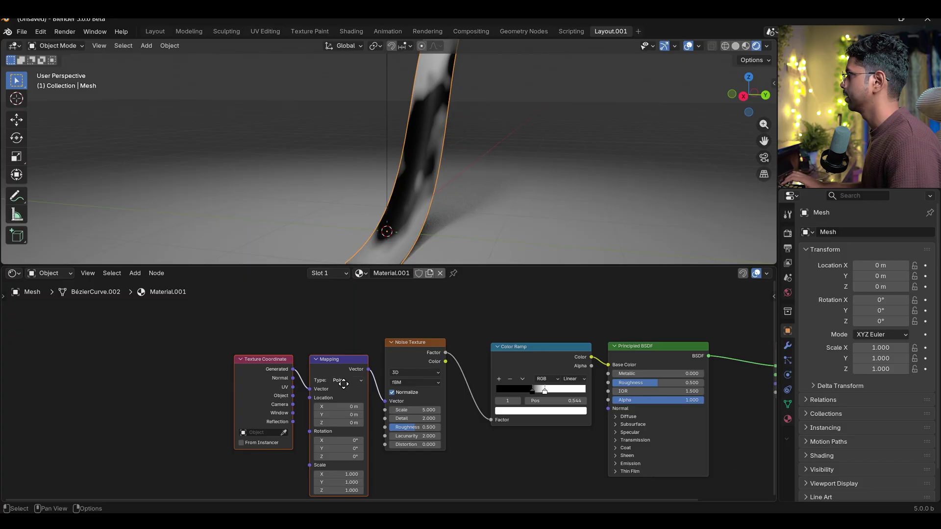
middle_drag(421, 444, 469, 442)
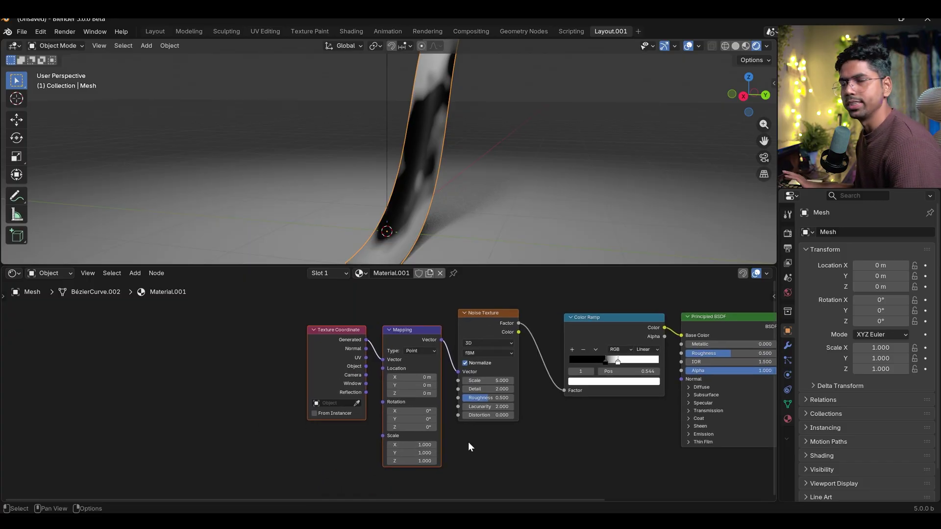
middle_drag(321, 375, 325, 389)
drag(324, 388, 300, 387)
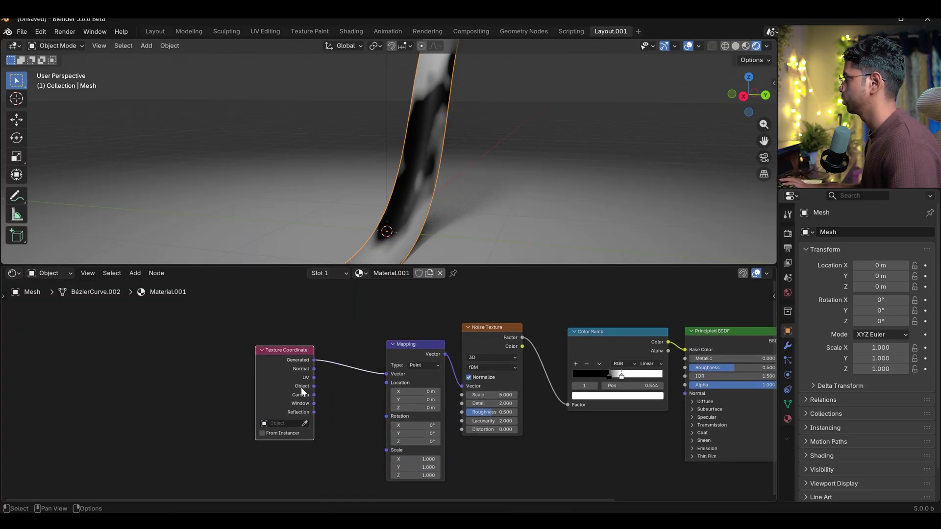
drag(381, 371, 386, 373)
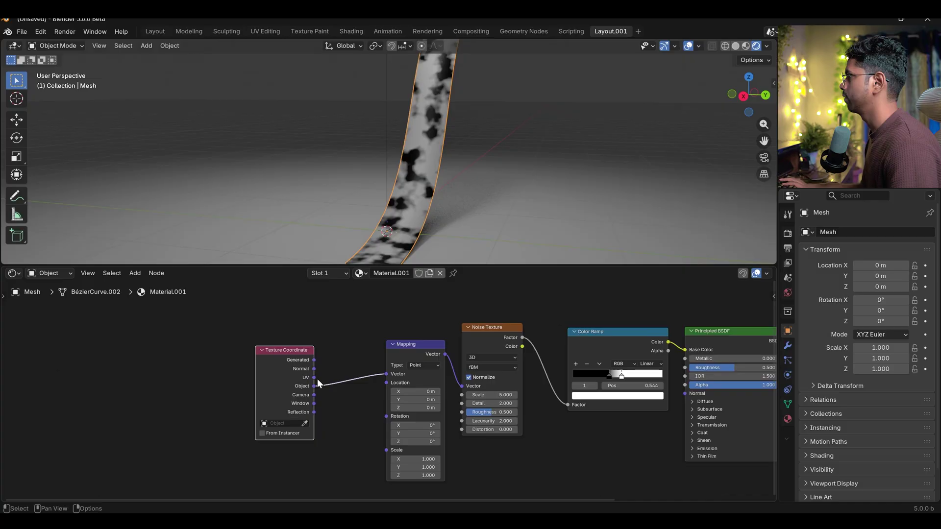
Scale the mapping to 0.1, 0.1, -5.3 and rotate it around Z into crosswise streaks
scroll(443, 164, down, 3)
middle_drag(445, 167, 423, 201)
scroll(418, 250, down, 1)
middle_drag(443, 458, 433, 422)
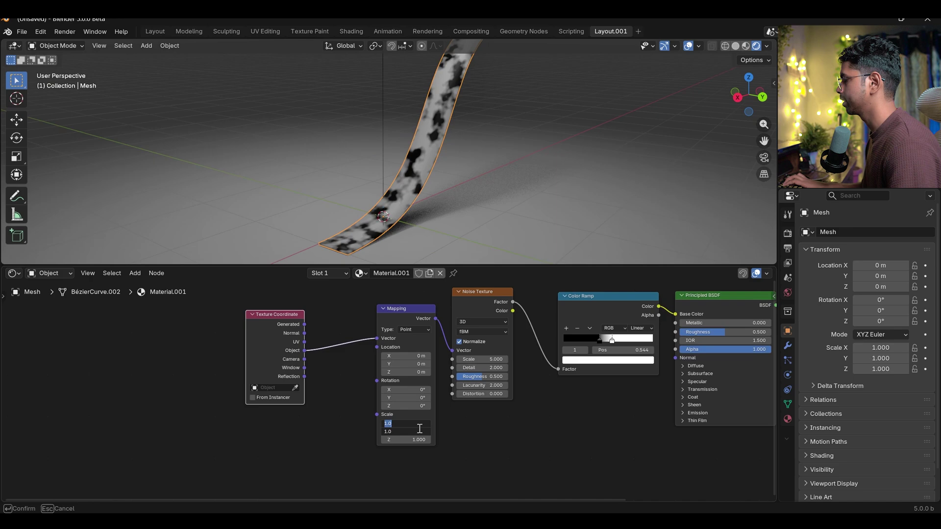
key(Return)
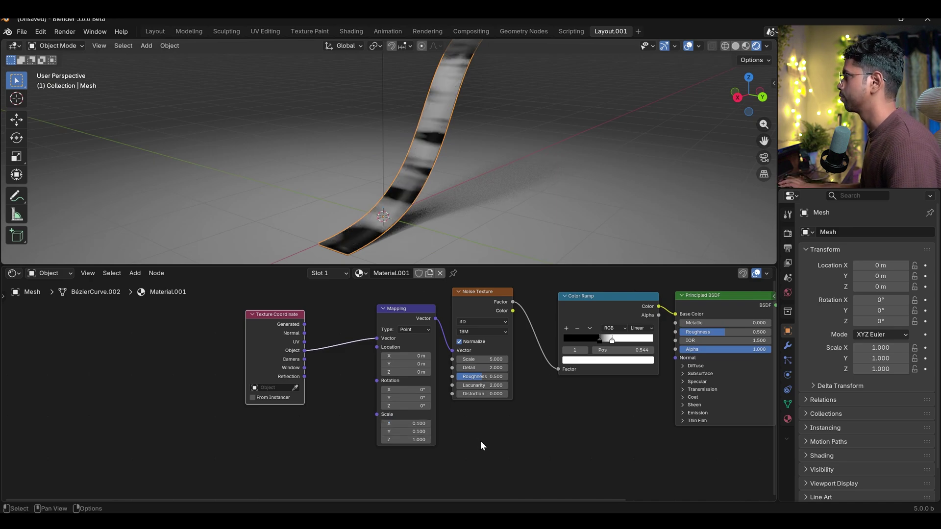
drag(421, 440, 542, 440)
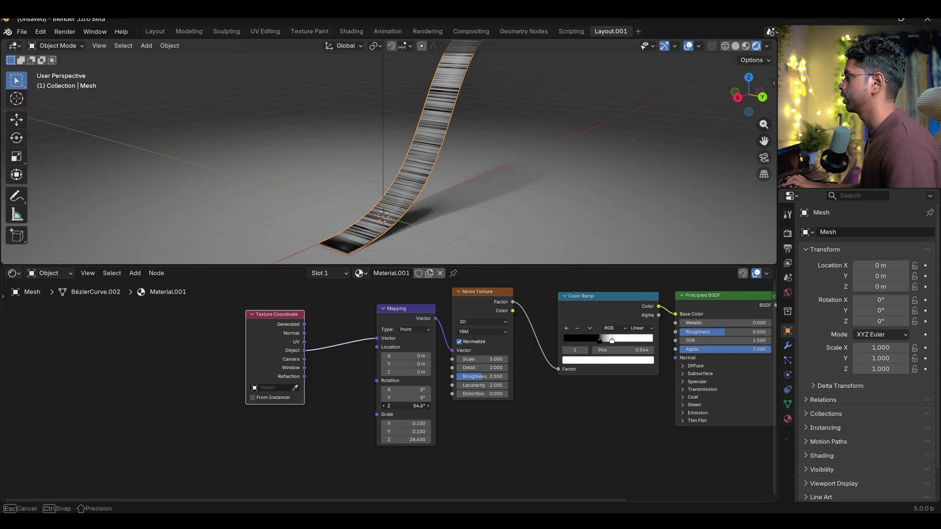
drag(405, 405, 455, 406)
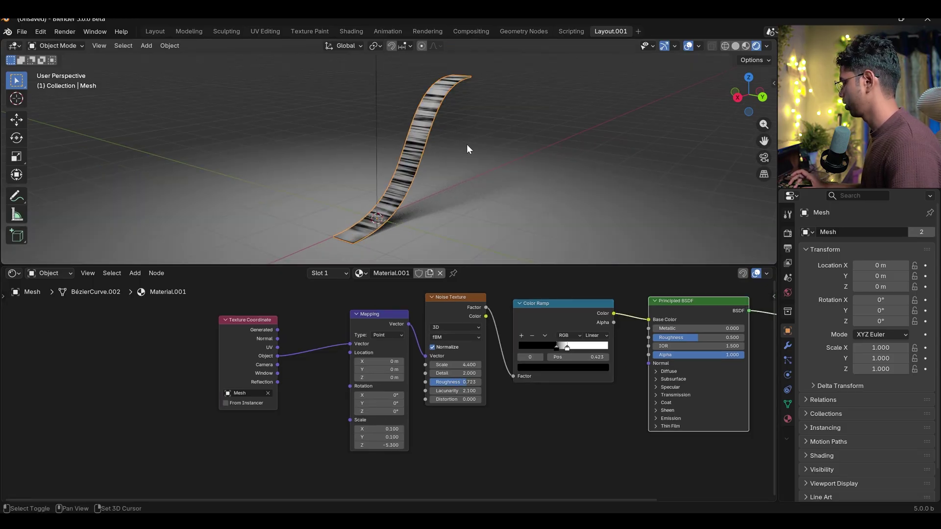
Add a Plain Axes empty and put the 3D cursor on the ribbon's top-end face
key(shift+a)
mouse_move(433, 274)
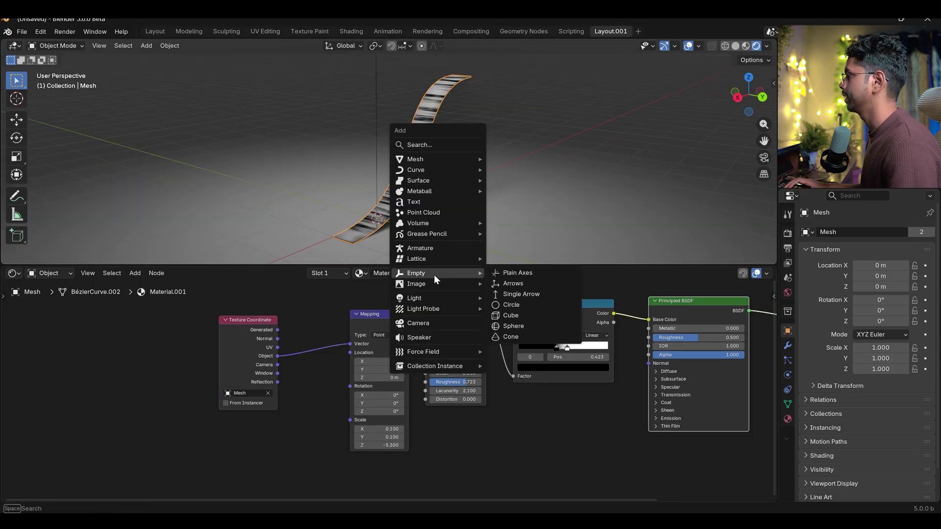
click(538, 272)
middle_drag(511, 172, 471, 113)
click(520, 101)
key(Tab)
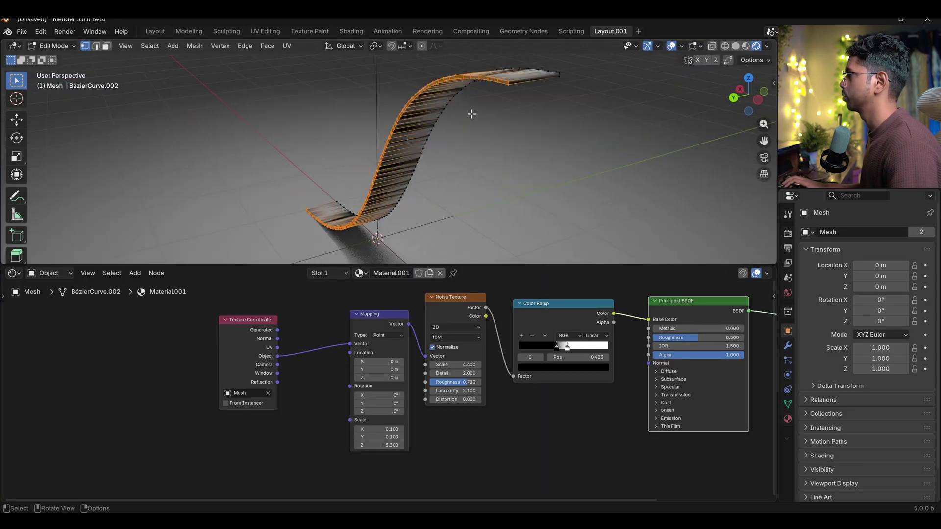
key(3)
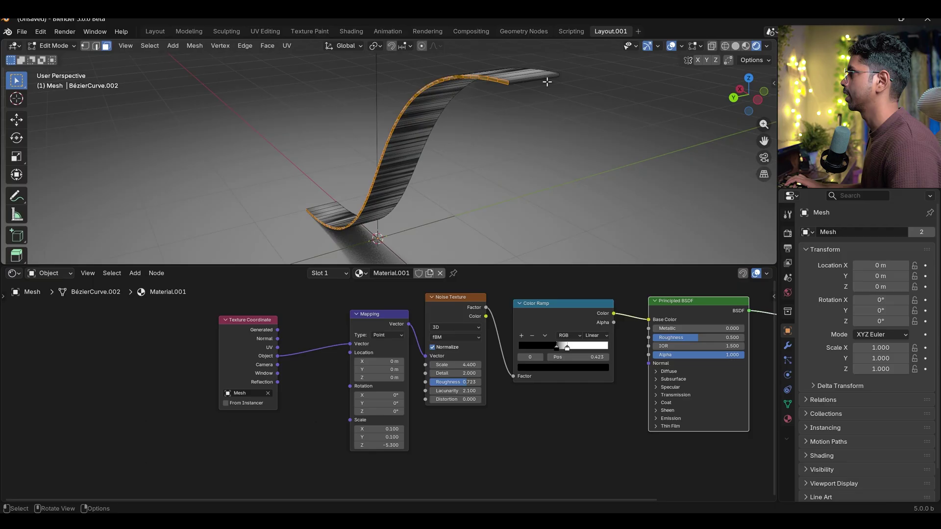
key(shift+s)
click(539, 154)
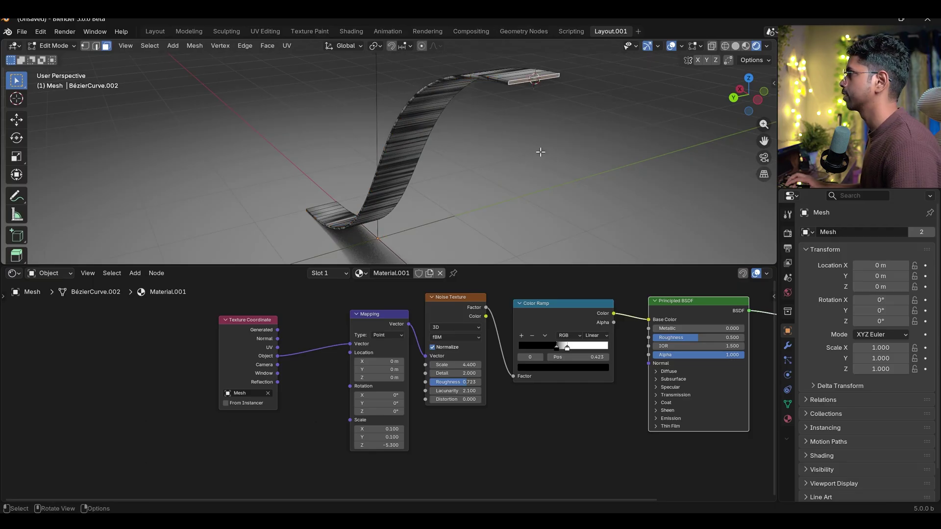
key(Tab)
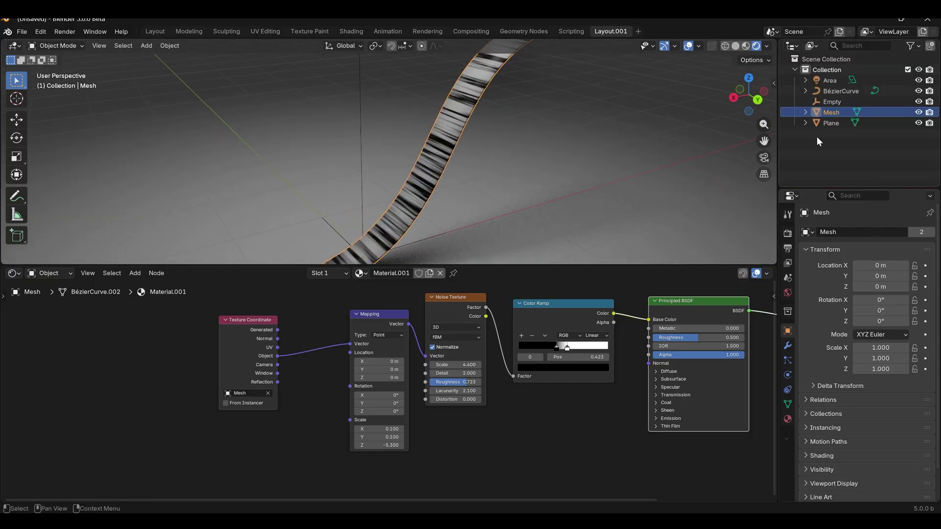
Snap the empty to the 3D cursor at the ribbon's top end
click(831, 102)
scroll(546, 184, down, 4)
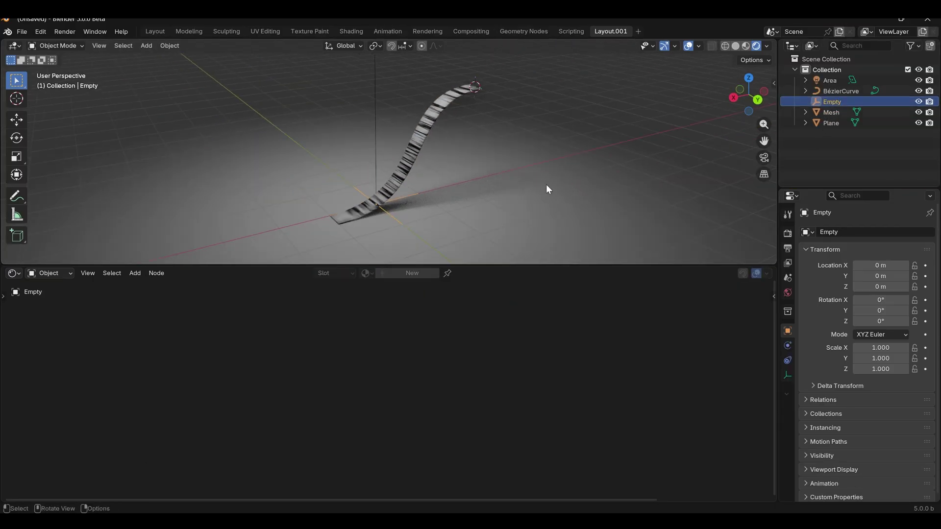
key(shift+a)
mouse_move(525, 176)
key(shift+s)
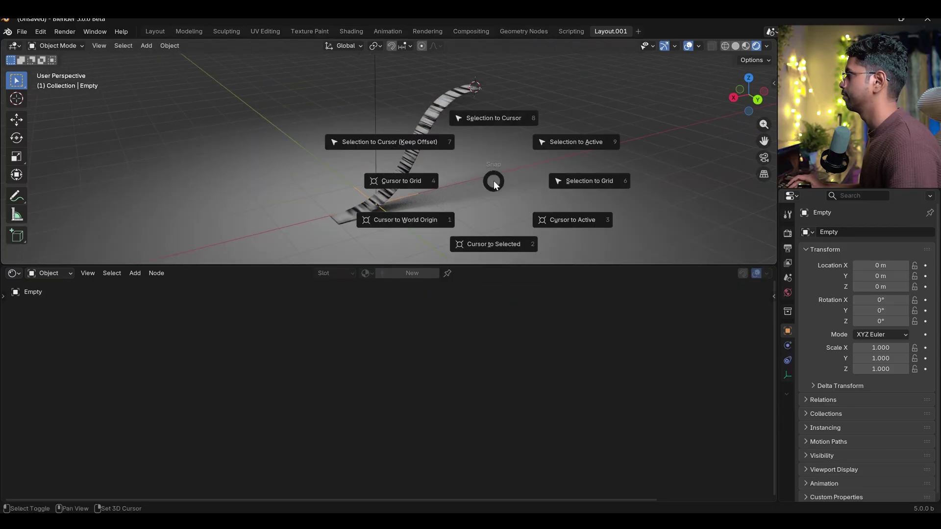
click(505, 125)
scroll(490, 124, up, 2)
Set the empty as the Texture Coordinate node's Object for the ribbon material
click(454, 129)
middle_drag(455, 132, 462, 154)
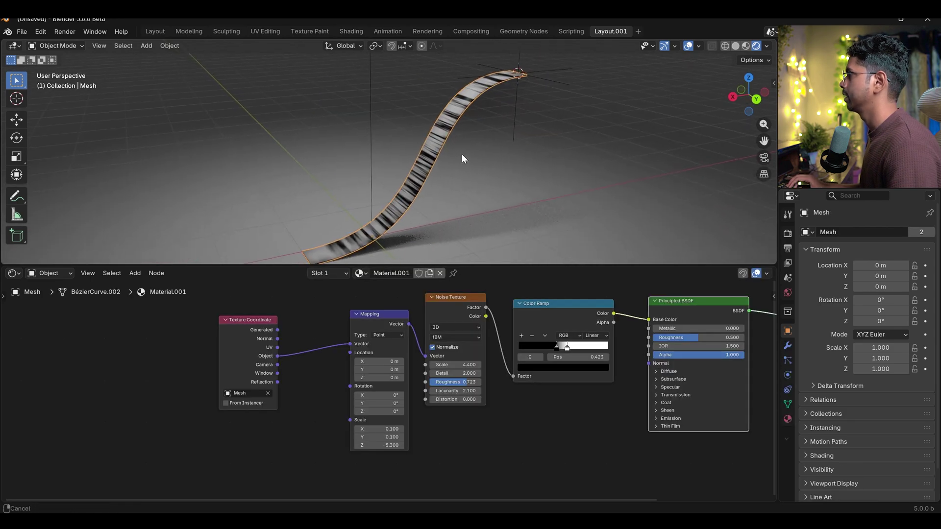
click(268, 393)
click(268, 393)
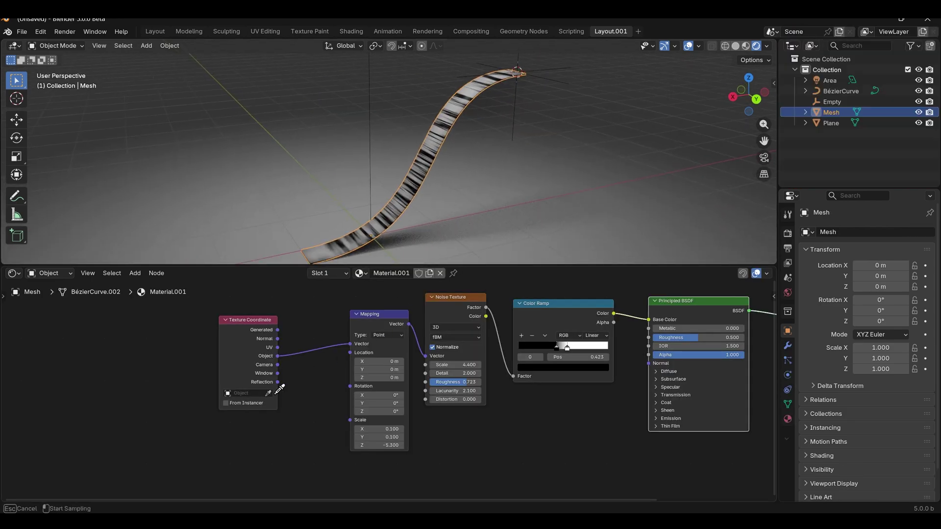
click(830, 105)
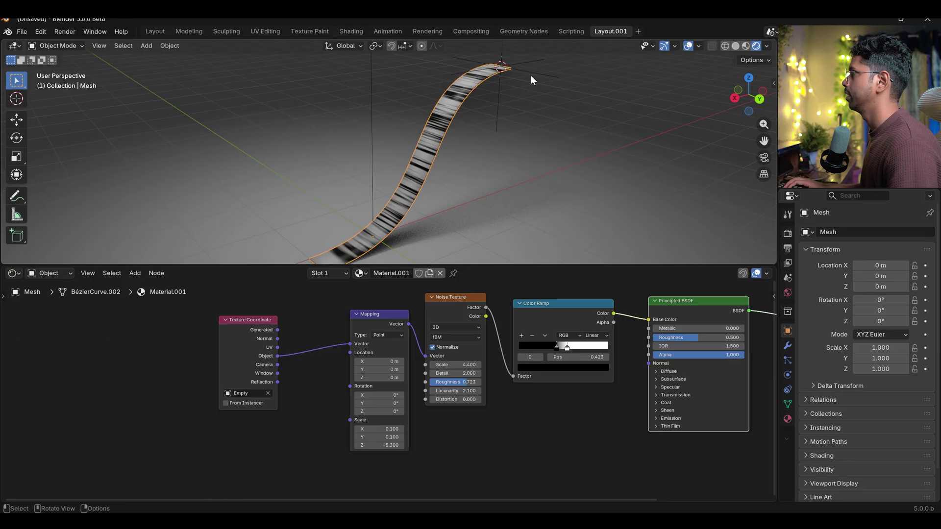
click(532, 74)
Try rotating the empty about X, roughly 111° then 95°, to swing the streaks
key(r)
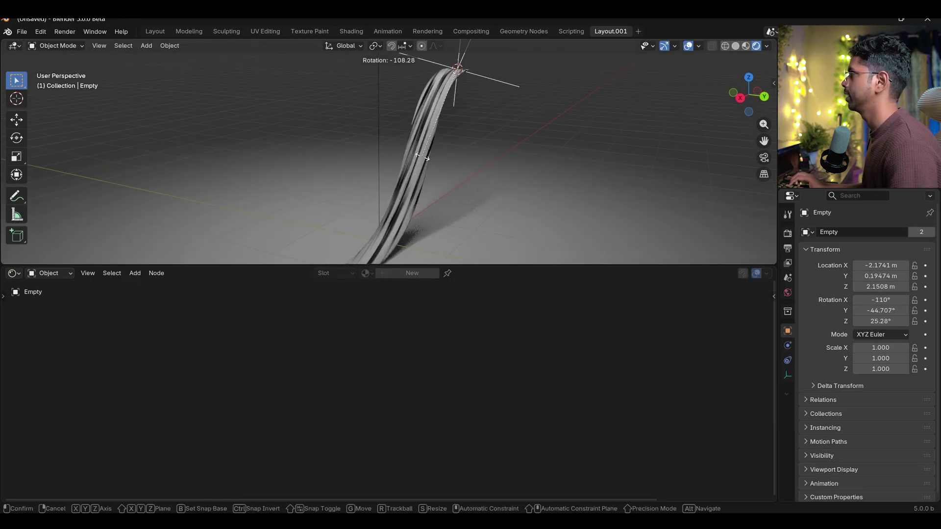
click(453, 158)
key(ctrl+z)
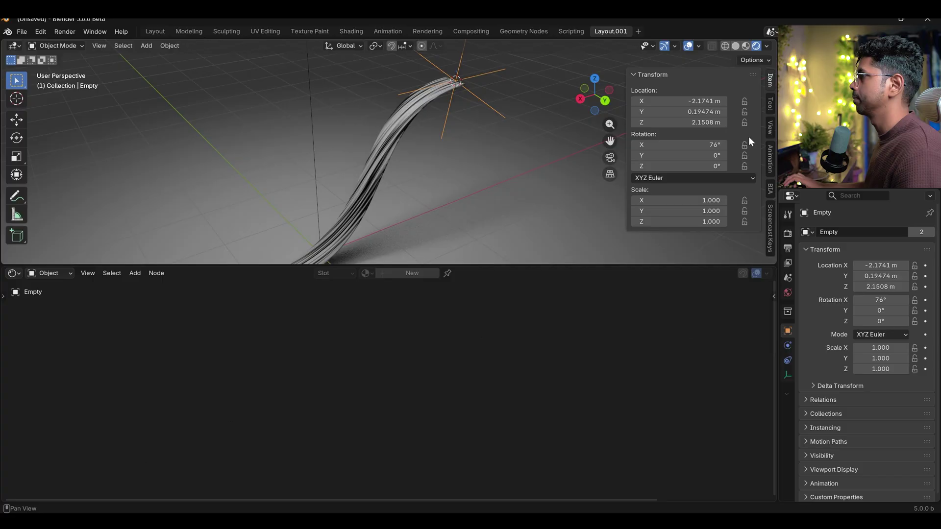
mouse_move(706, 145)
mouse_down()
mouse_move(727, 145)
mouse_move(695, 145)
mouse_up()
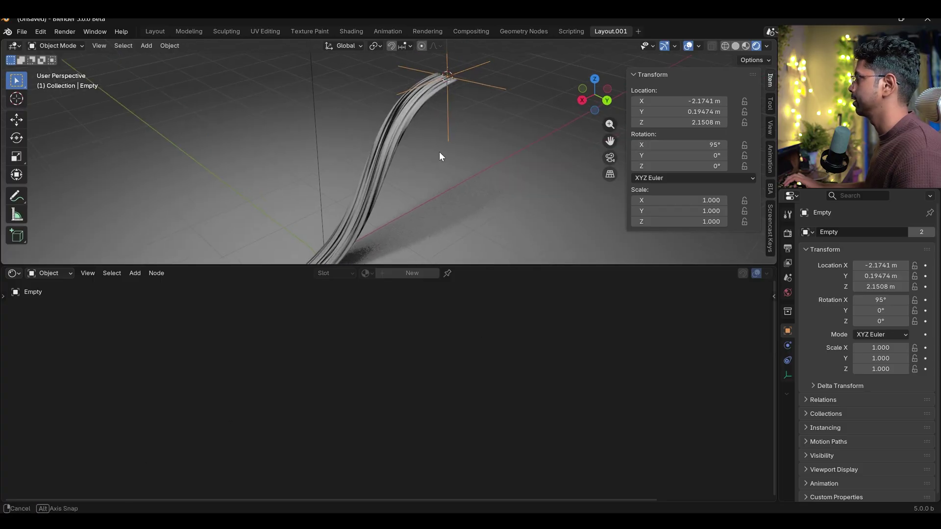
middle_drag(439, 151, 466, 106)
drag(686, 145, 674, 145)
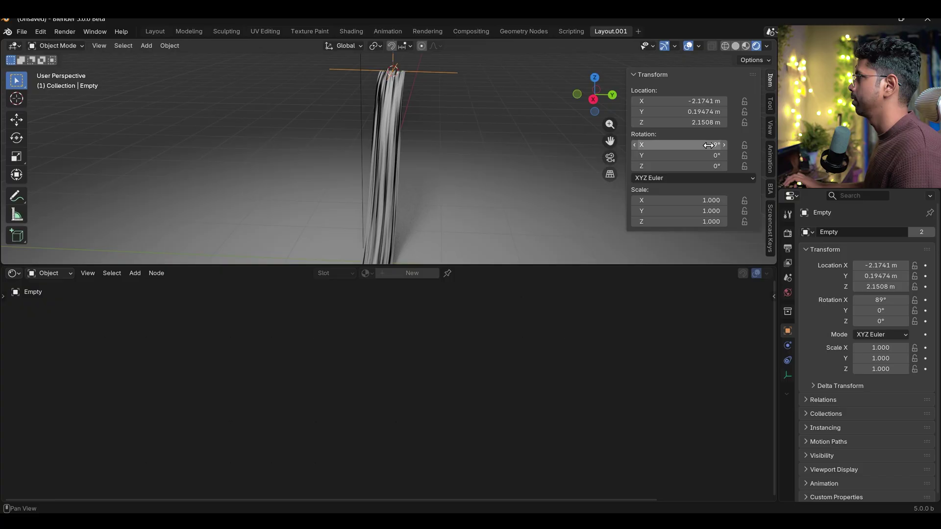
Set the empty's X rotation to exactly 90° in the sidebar, undoing a trial move
click(700, 147)
text(90)
key(Return)
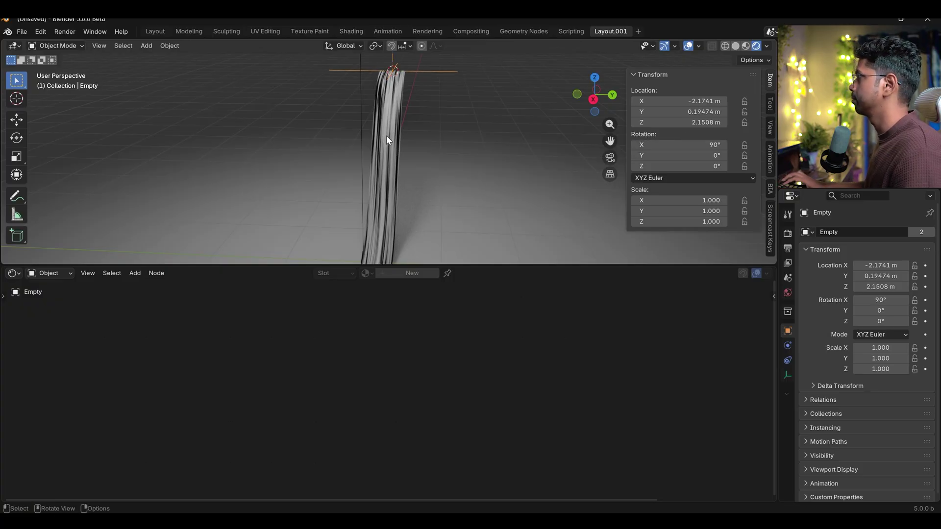
middle_drag(386, 135, 414, 145)
key(g)
click(454, 143)
key(ctrl+z)
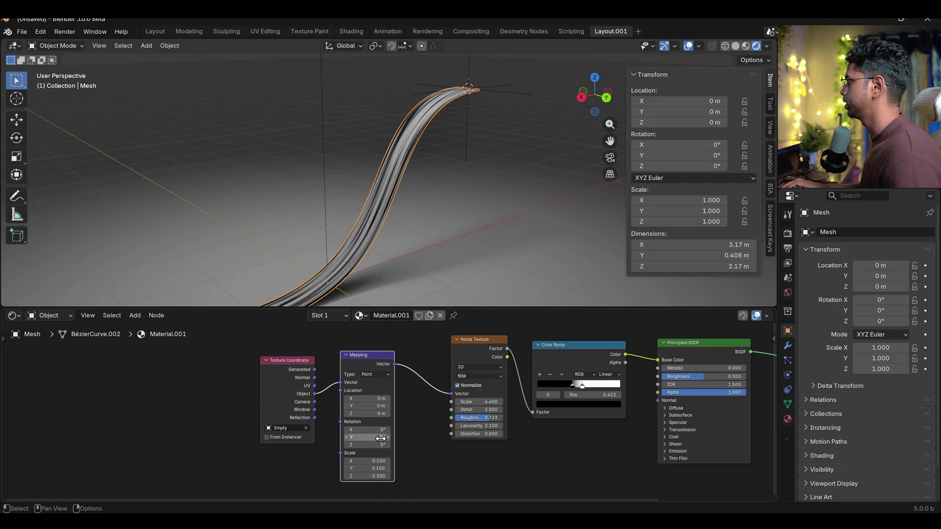
Try a Mapping Z rotation of about -36°, then reset it to 0
drag(367, 445, 332, 445)
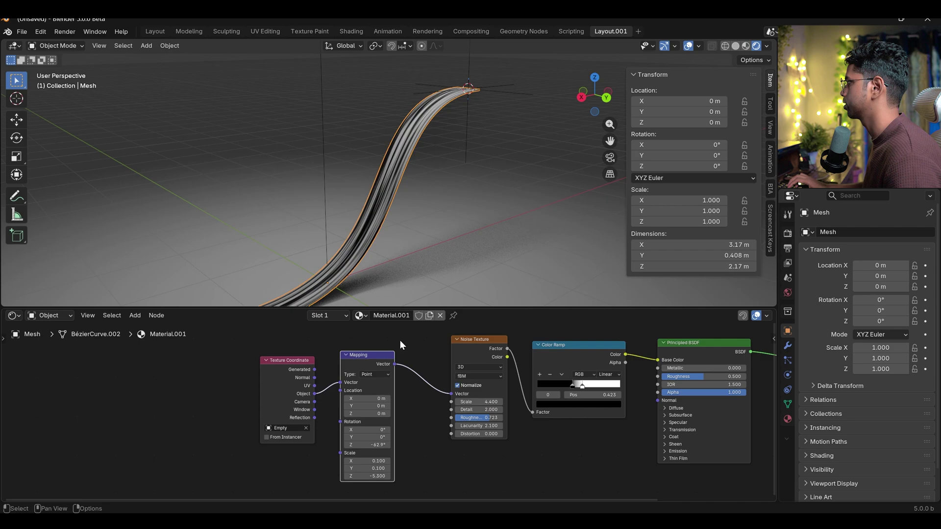
shift+middle_drag(413, 245, 430, 215)
drag(381, 444, 397, 444)
key(BackSpace)
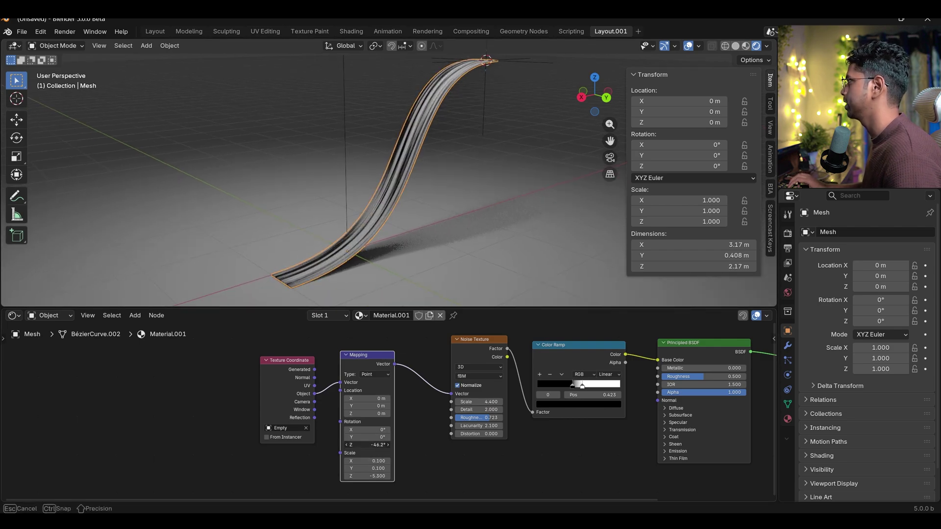
Return the Mapping X location to 0 m and drag Scale Z toward -10
drag(368, 398, 421, 398)
double_click(385, 399)
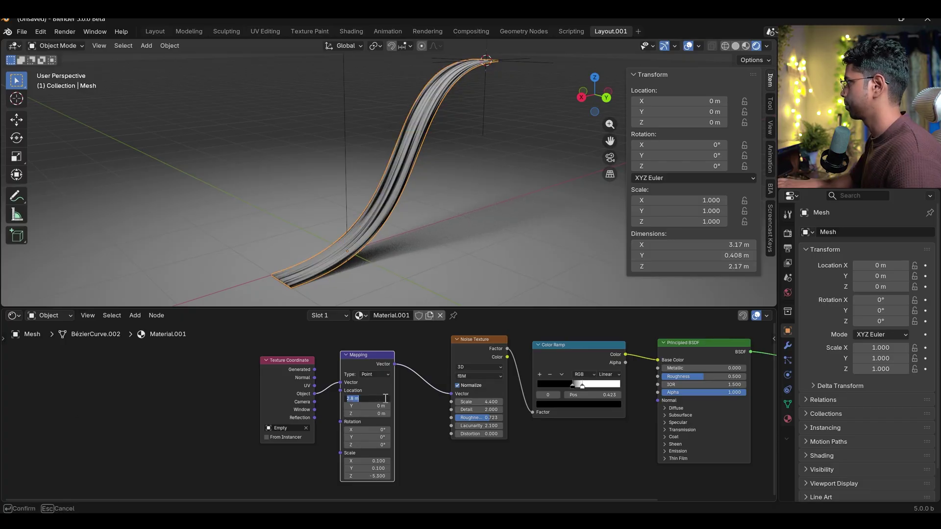
text(0)
key(Return)
middle_drag(396, 405, 337, 408)
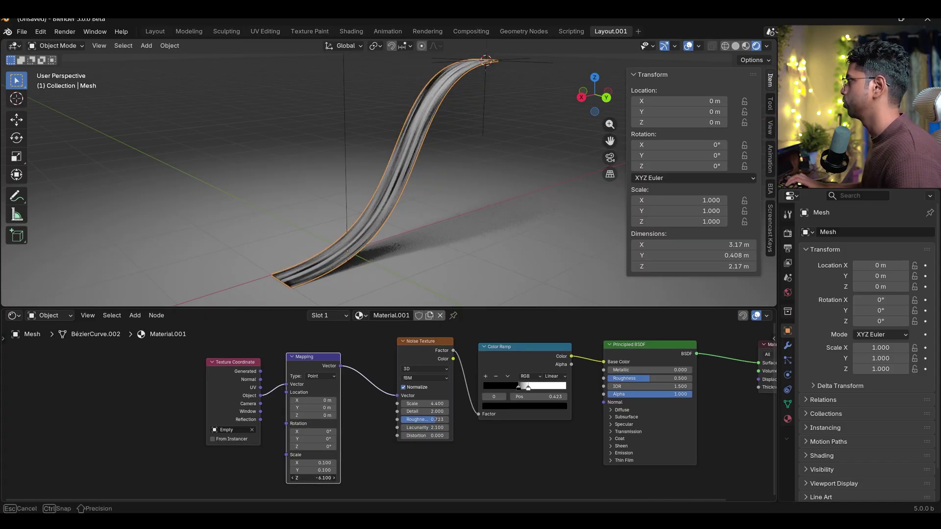
drag(313, 478, 324, 478)
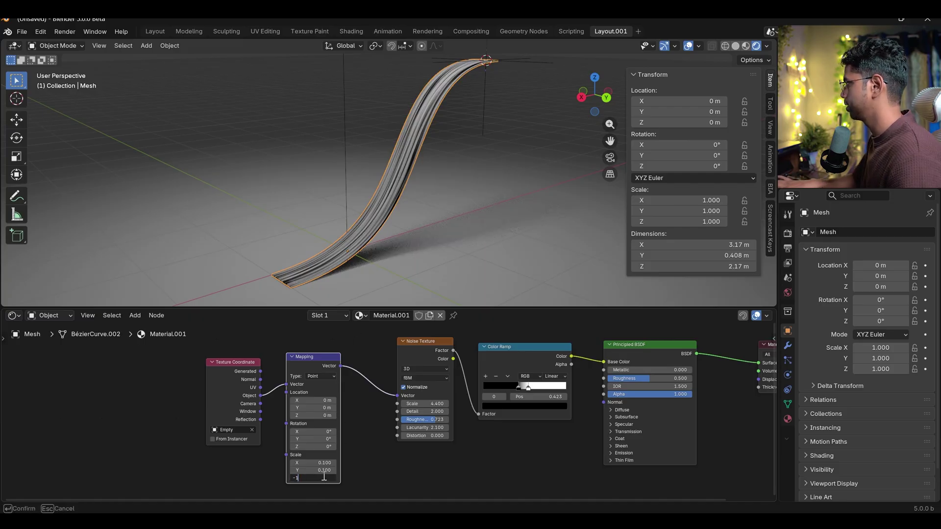
Move the Color Ramp stops to sharpen the streaks and boost their contrast
scroll(478, 401, up, 4)
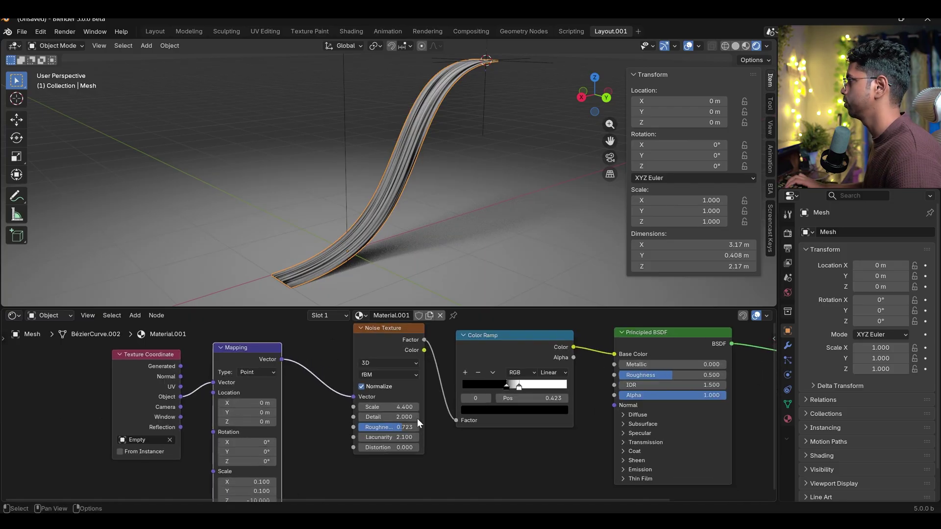
drag(502, 407, 512, 407)
scroll(426, 242, up, 3)
middle_drag(417, 240, 458, 231)
mouse_move(519, 409)
mouse_down()
mouse_move(528, 406)
mouse_move(509, 406)
mouse_move(524, 406)
mouse_up()
click(521, 407)
drag(501, 407, 513, 405)
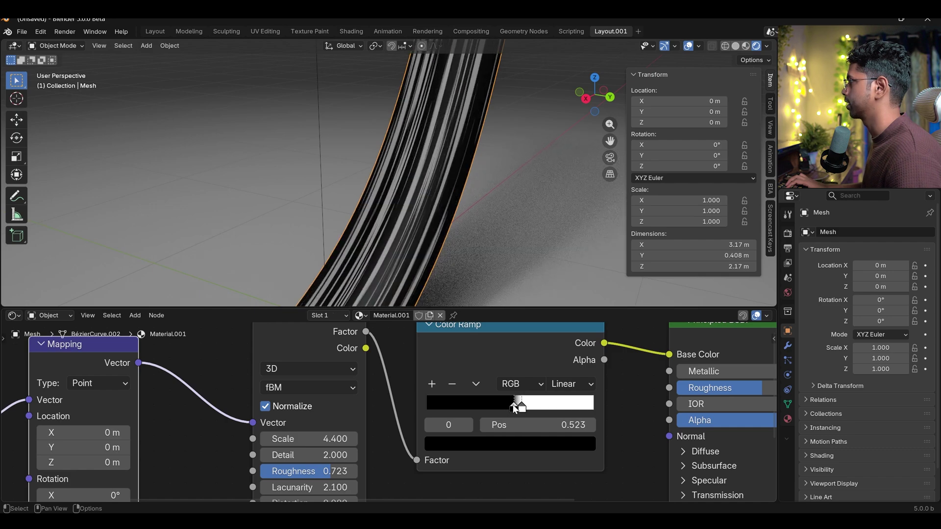
scroll(381, 224, down, 6)
middle_drag(381, 225, 356, 244)
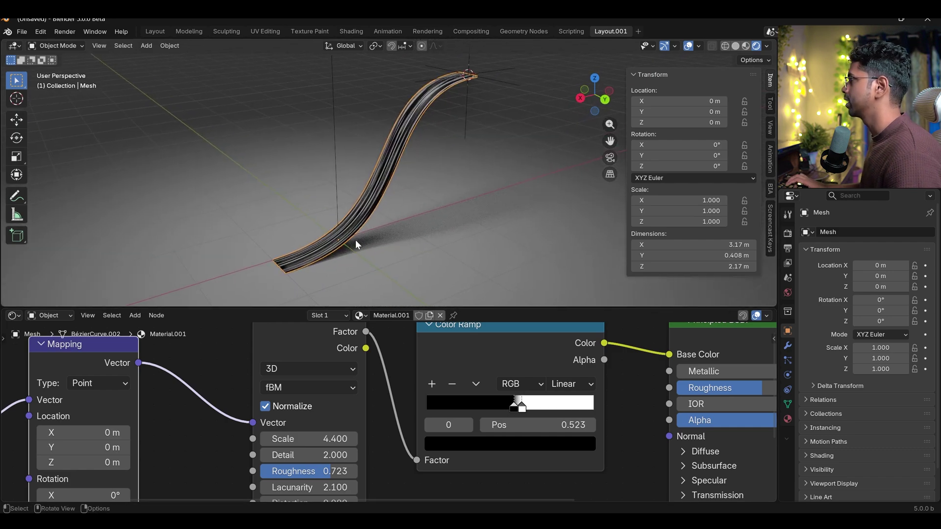
scroll(338, 350, down, 8)
Group Texture Coordinate and Mapping with the texture nodes and move them left of Principled BSDF
drag(268, 380, 311, 373)
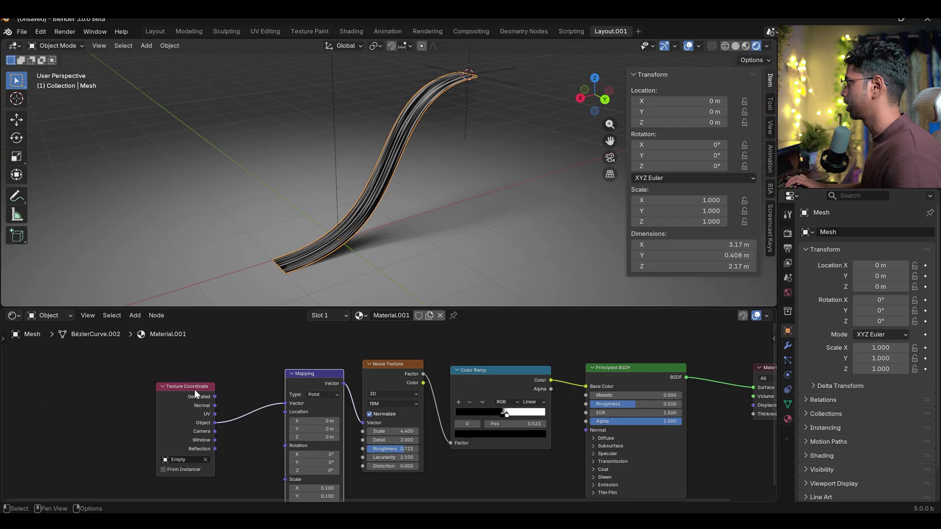
drag(189, 391, 233, 382)
click(466, 380)
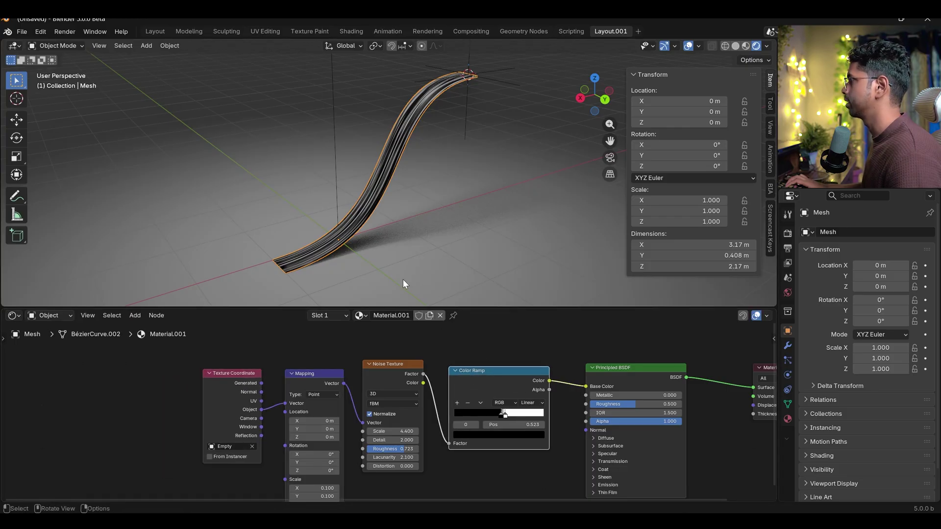
scroll(390, 219, up, 3)
mouse_move(391, 219)
middle_down()
mouse_move(420, 188)
mouse_move(381, 183)
mouse_move(385, 216)
middle_up()
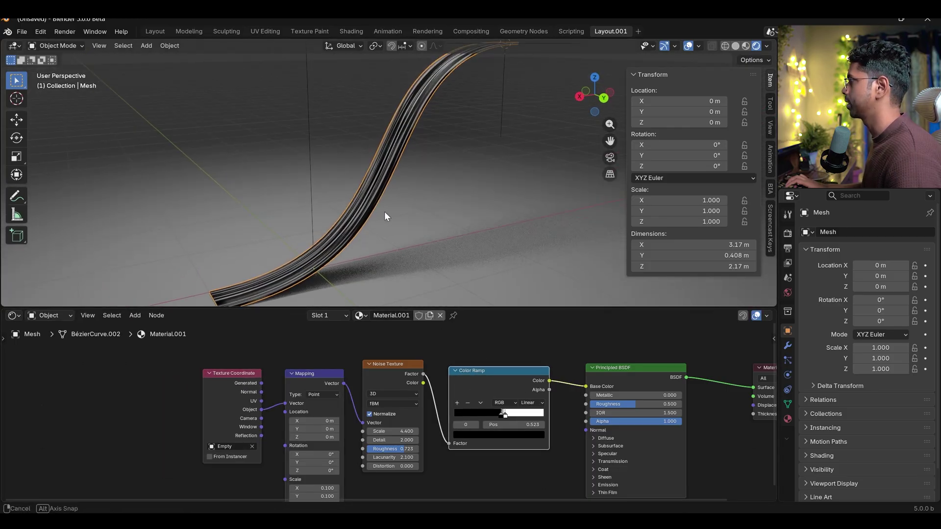
middle_drag(569, 428, 618, 409)
drag(244, 343, 604, 449)
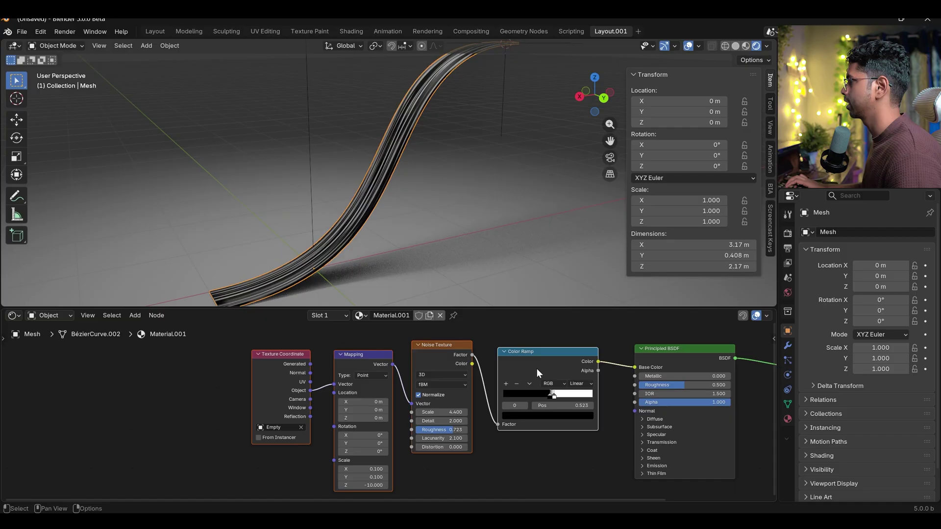
drag(539, 367, 359, 371)
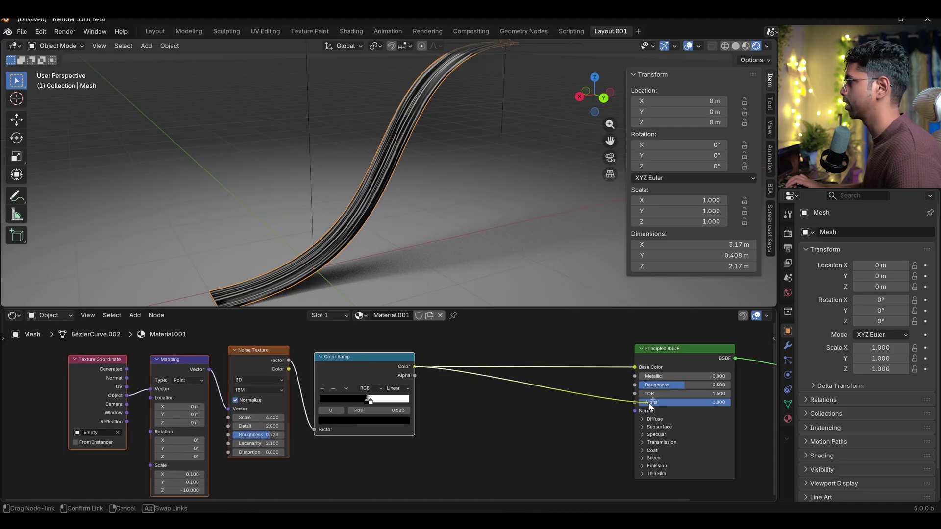
Link the Color Ramp colour to Principled BSDF Alpha and move its black stop to 0.505
drag(649, 406, 629, 406)
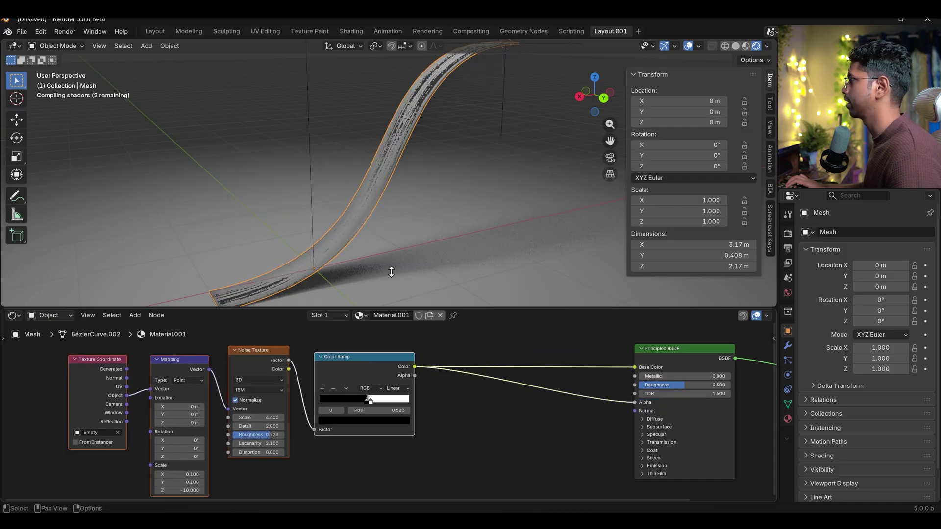
middle_drag(392, 238, 411, 241)
click(788, 417)
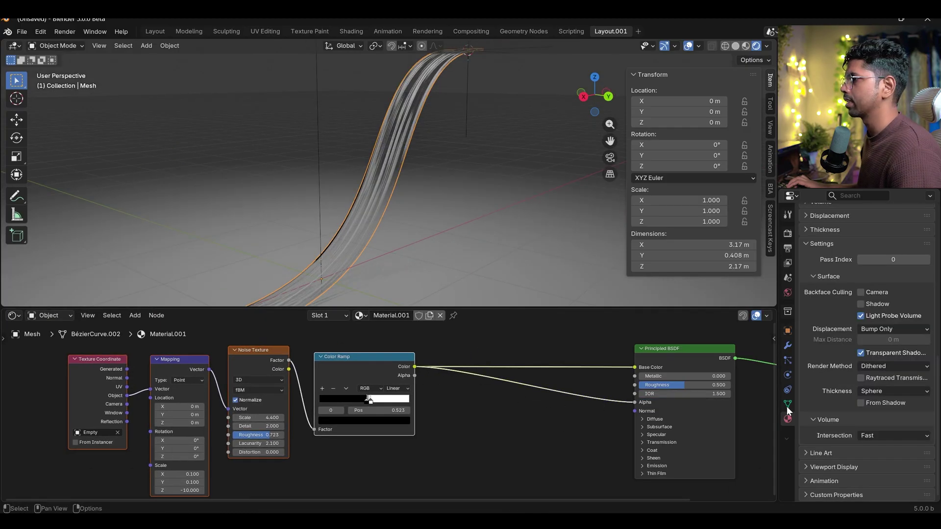
scroll(813, 404, up, 10)
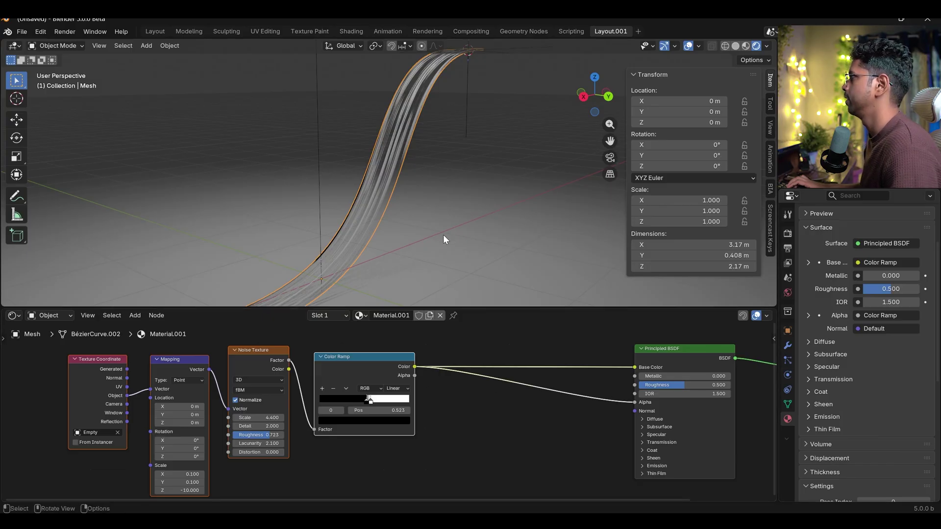
middle_drag(444, 236, 421, 186)
scroll(323, 387, up, 5)
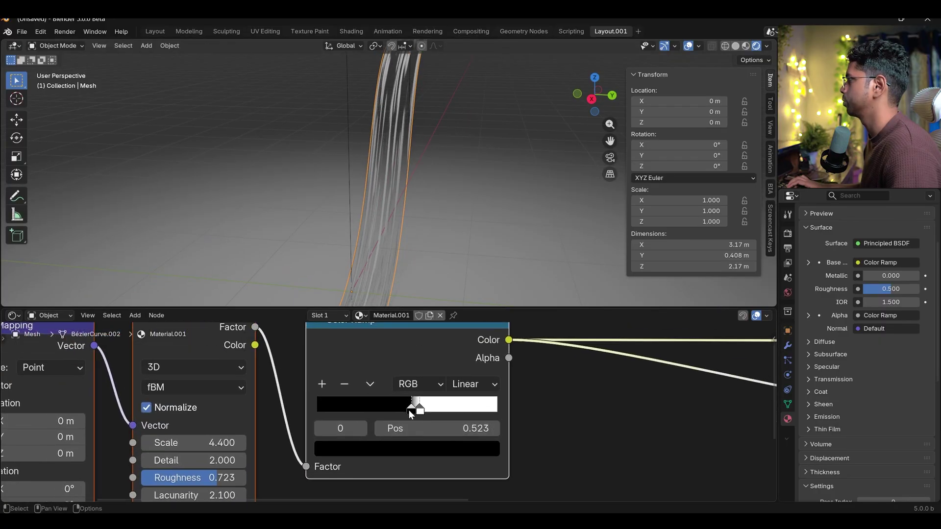
mouse_move(411, 410)
mouse_down()
mouse_move(402, 411)
mouse_move(421, 411)
mouse_move(404, 410)
mouse_move(412, 409)
mouse_up()
click(403, 409)
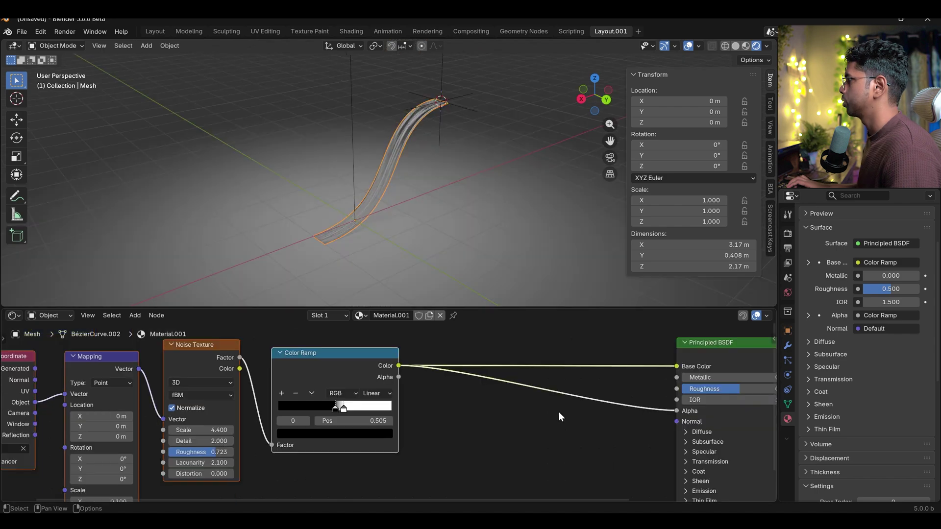
Link the Color Ramp to the Principled BSDF's Emission Strength input
middle_drag(559, 413, 507, 401)
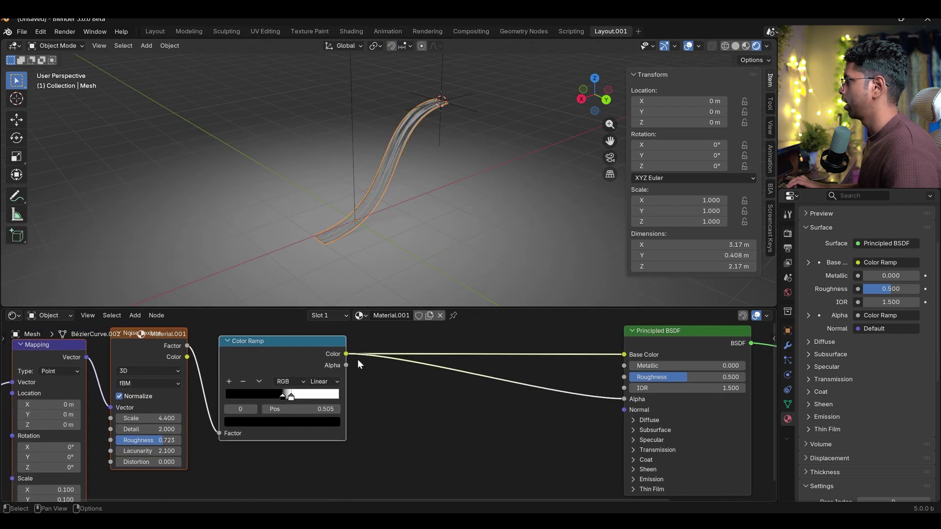
drag(472, 449, 472, 449)
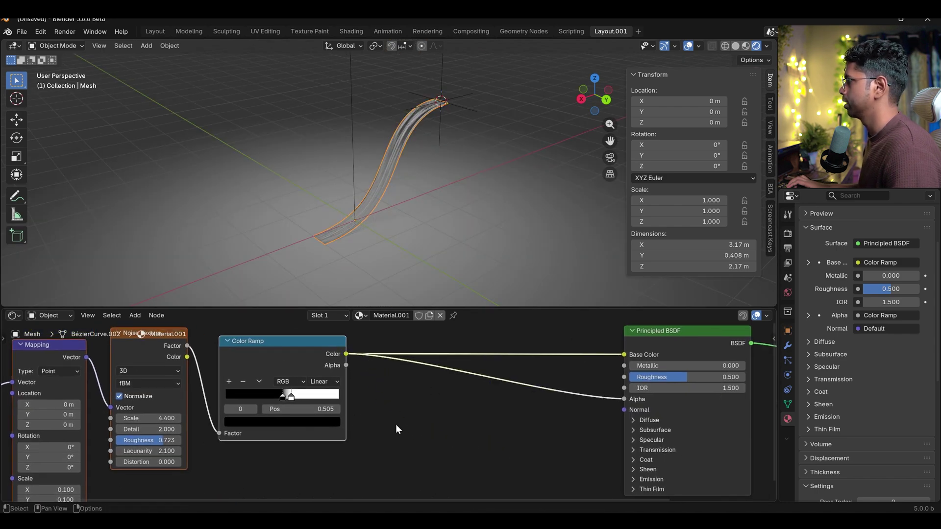
click(633, 479)
drag(345, 354, 653, 439)
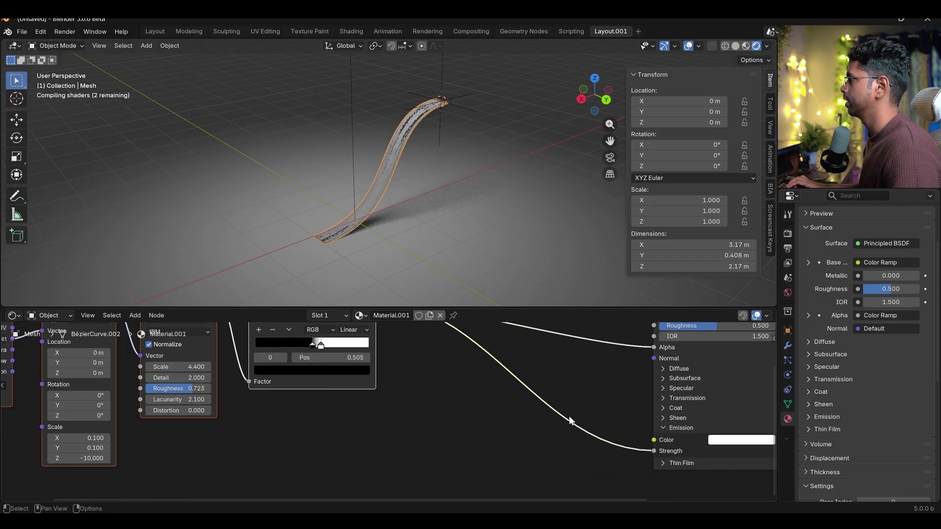
Drop a Math node onto the Color Ramp to Emission Strength link
scroll(568, 419, up, 2)
middle_drag(586, 417, 514, 430)
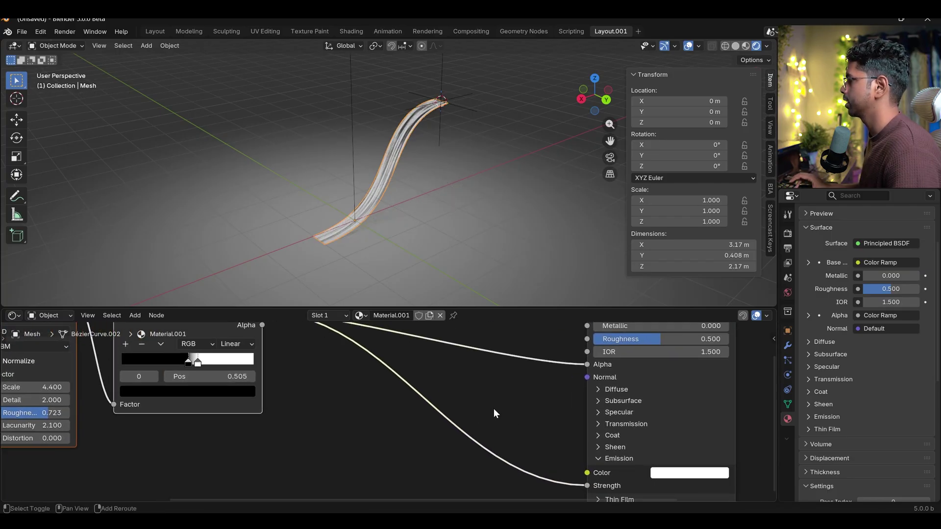
key(shift+a)
text(math)
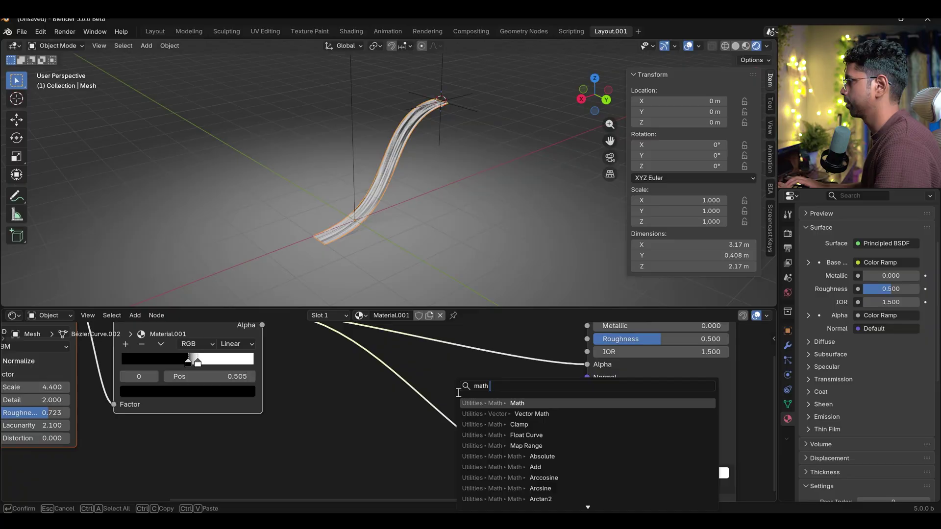
key(Return)
click(441, 390)
scroll(451, 402, up, 2)
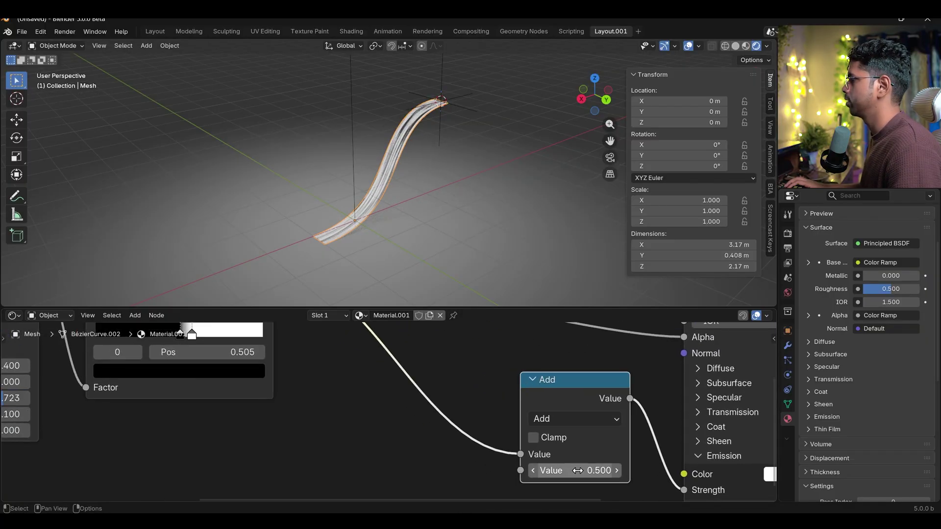
Set the Math node to Multiply with a value of 32.5
click(558, 419)
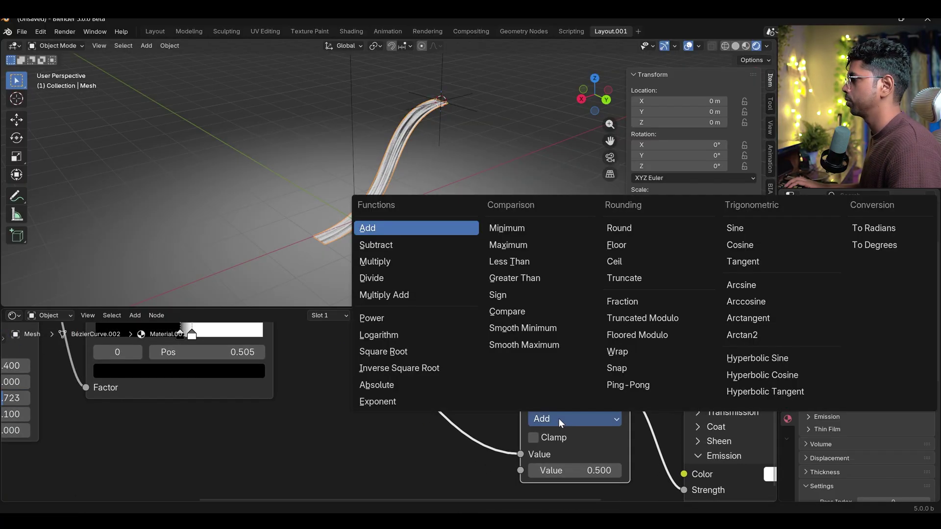
click(414, 260)
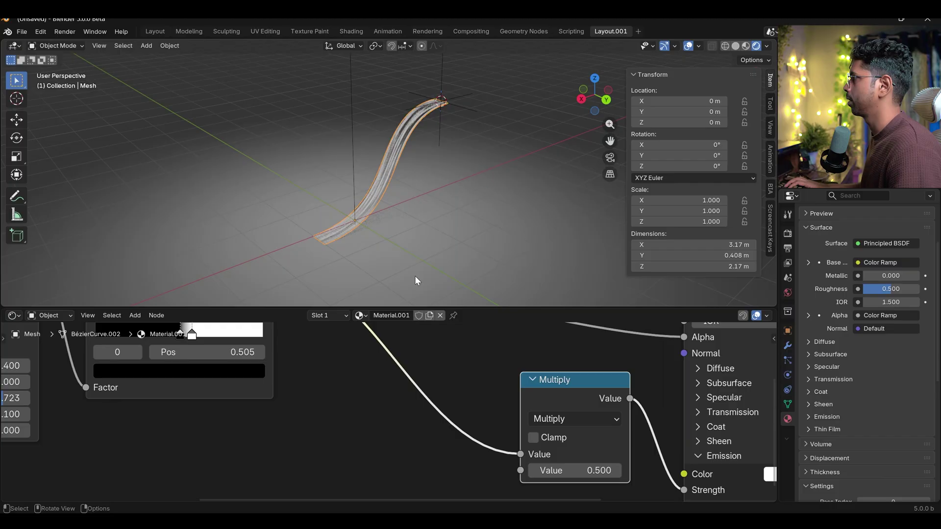
drag(599, 470, 647, 469)
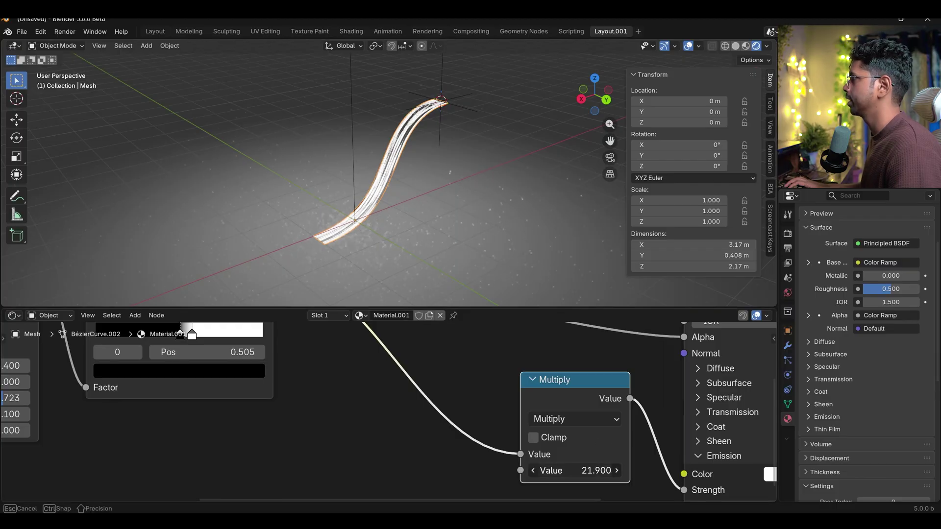
middle_drag(397, 237, 363, 214)
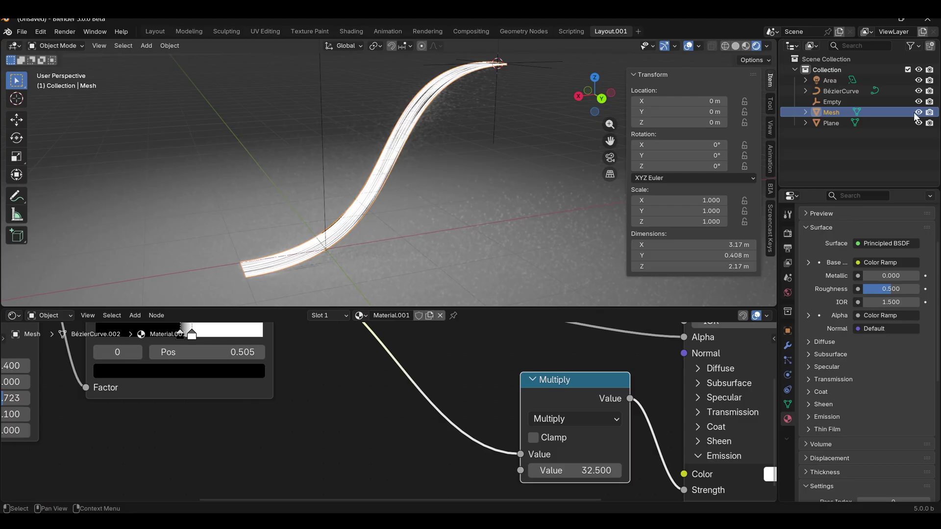
Hide the Area light and switch the render engine to Cycles
click(918, 80)
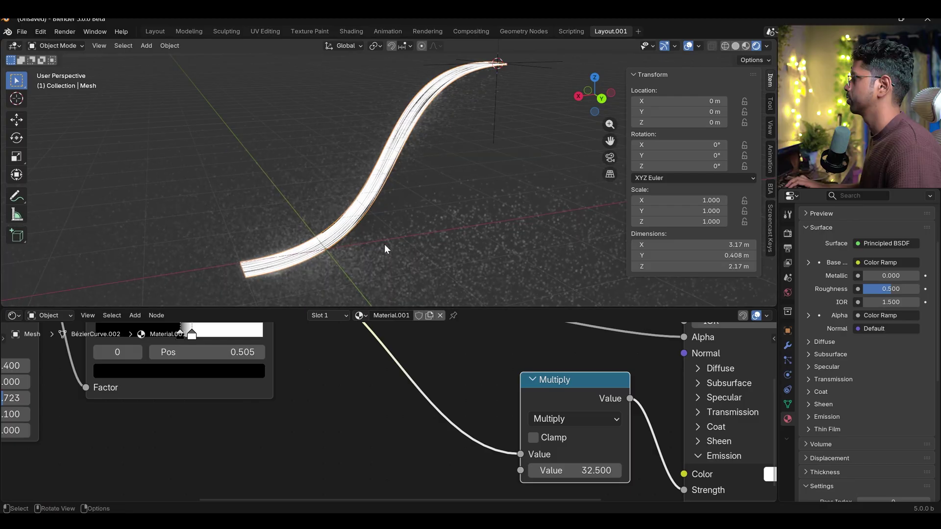
click(787, 233)
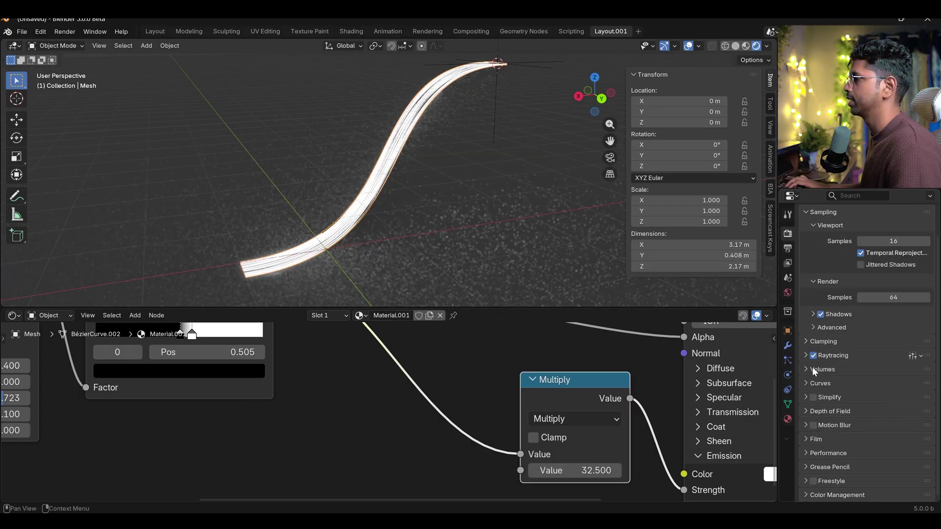
scroll(363, 248, down, 2)
scroll(798, 237, up, 3)
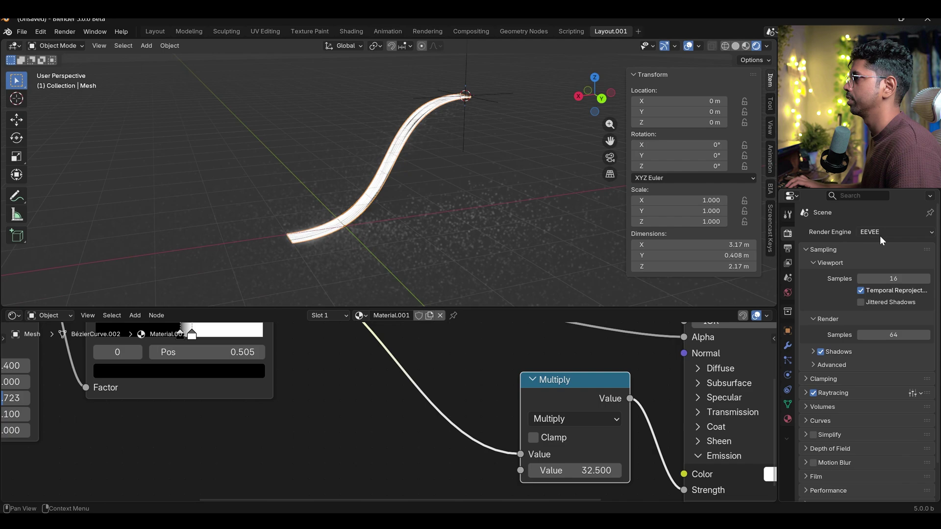
click(880, 236)
click(877, 265)
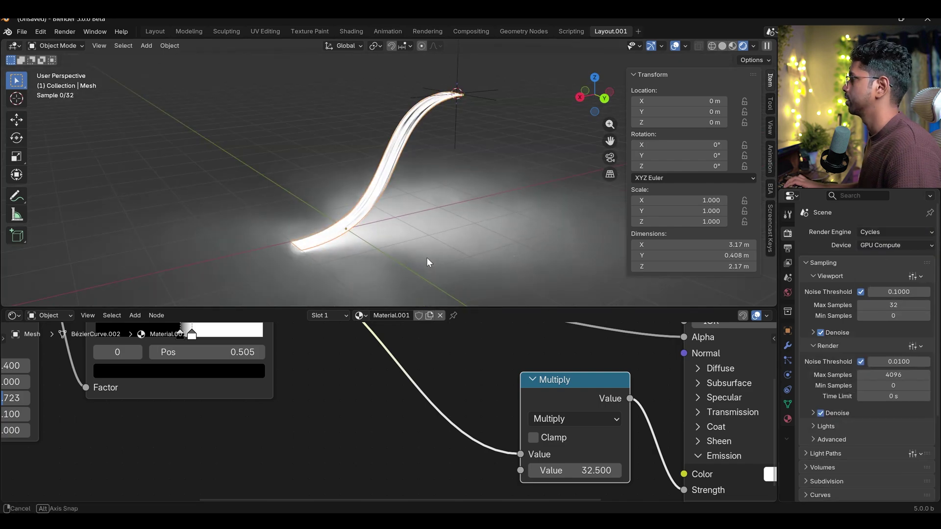
Lower the emission Multiply value from 32.5 to 5
click(578, 469)
text(5)
key(Return)
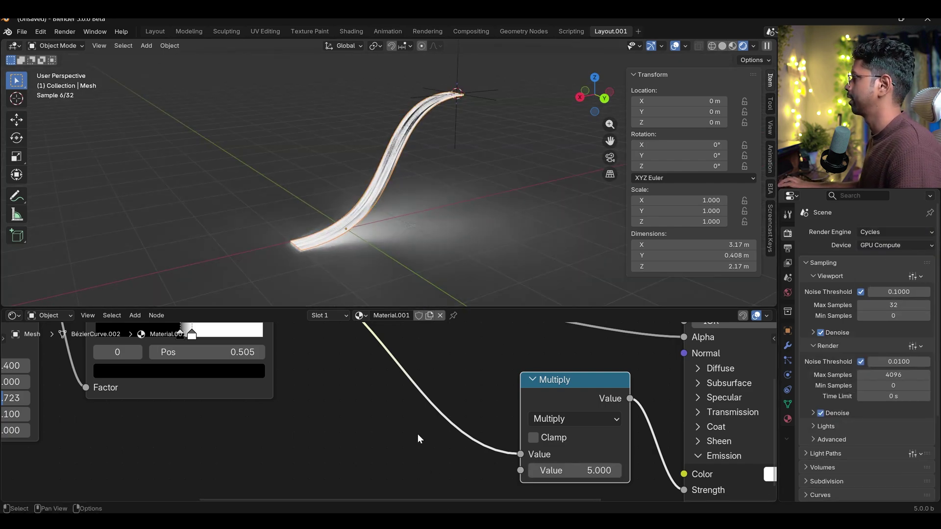
middle_drag(419, 252, 447, 228)
ctrl+scroll(625, 416, down, 5)
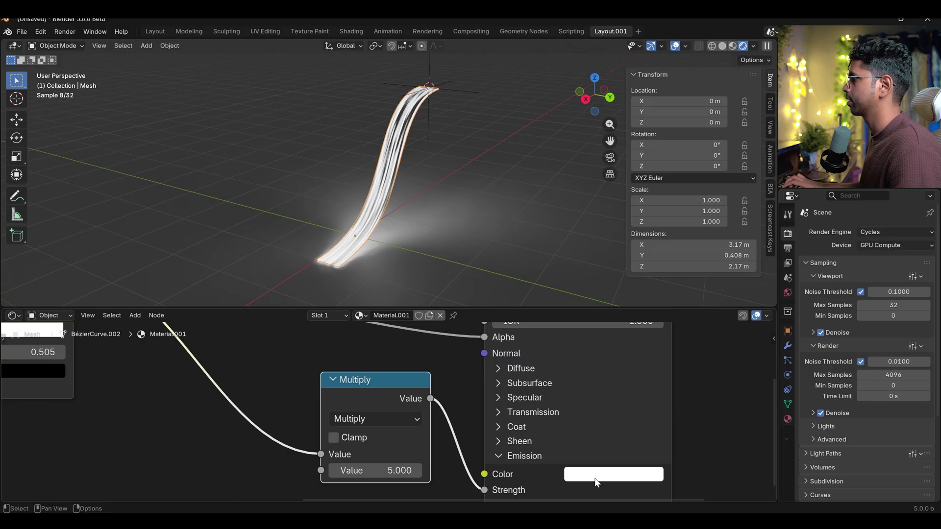
Set the Principled BSDF emission colour to light blue
click(594, 476)
drag(673, 279, 663, 235)
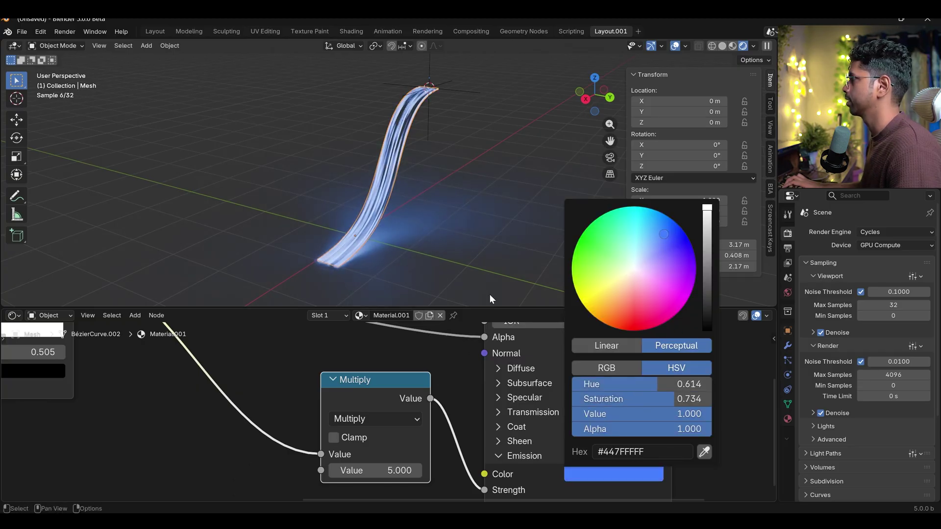
drag(630, 297, 655, 238)
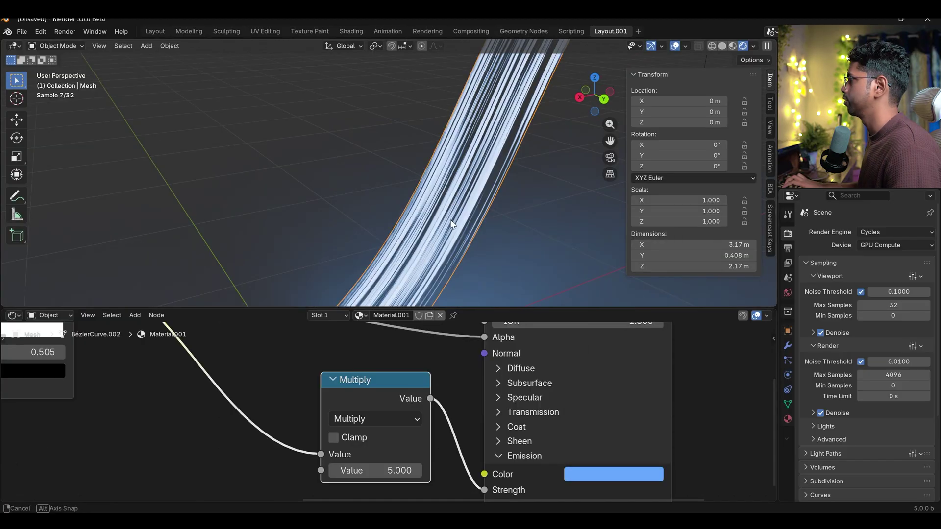
middle_drag(451, 224, 441, 196)
Adjust the Mapping scale and settle the Color Ramp black stop at 0.568
middle_drag(117, 396, 483, 444)
mouse_move(345, 379)
mouse_down()
mouse_move(354, 380)
mouse_move(338, 375)
mouse_up()
middle_drag(221, 426, 247, 425)
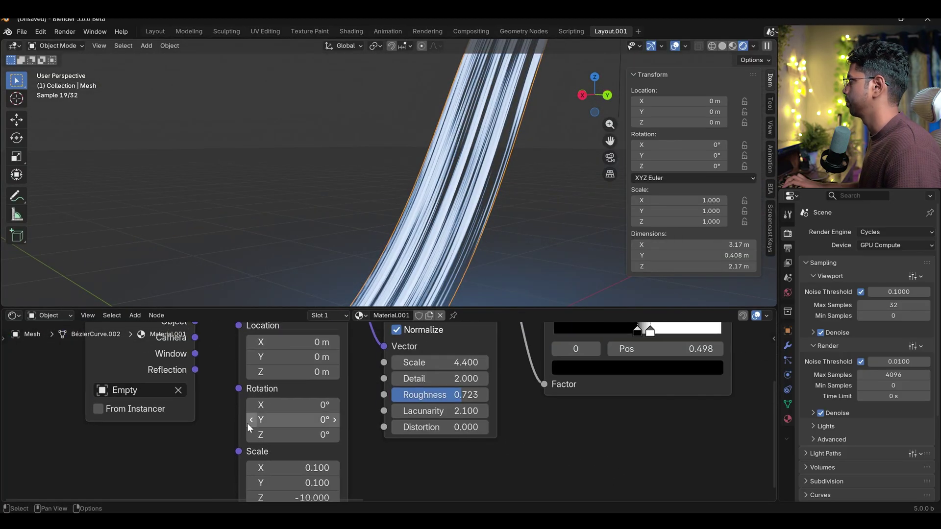
shift+scroll(247, 422, down, 4)
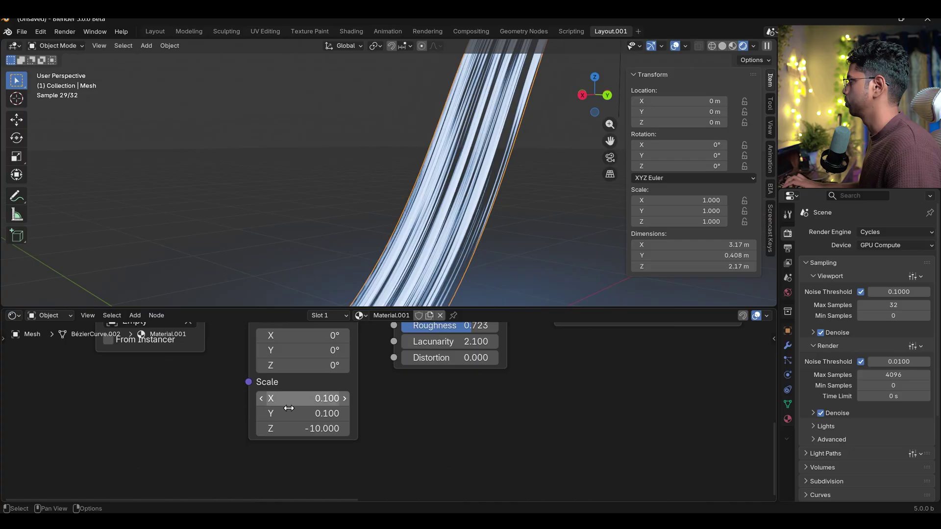
drag(310, 428, 264, 428)
middle_drag(500, 375, 329, 500)
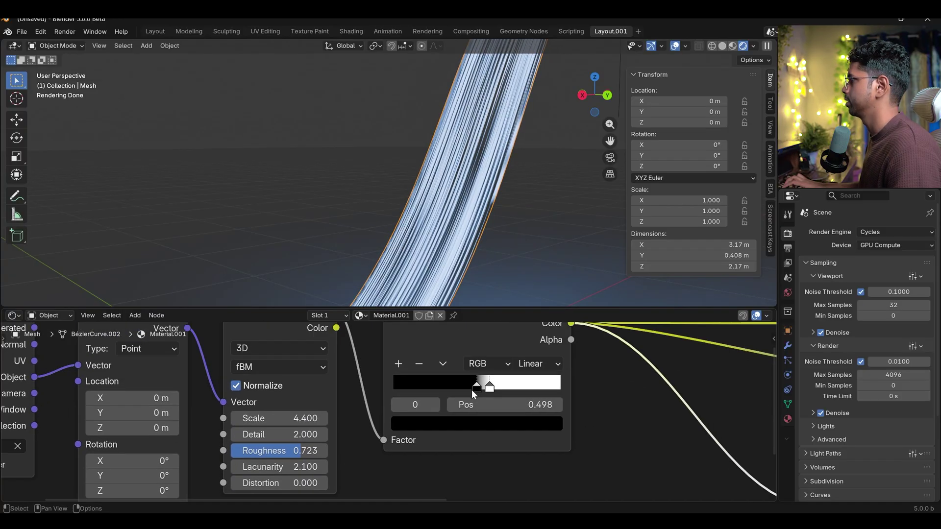
mouse_move(473, 387)
mouse_down()
mouse_move(506, 387)
mouse_move(488, 386)
mouse_up()
scroll(448, 266, down, 4)
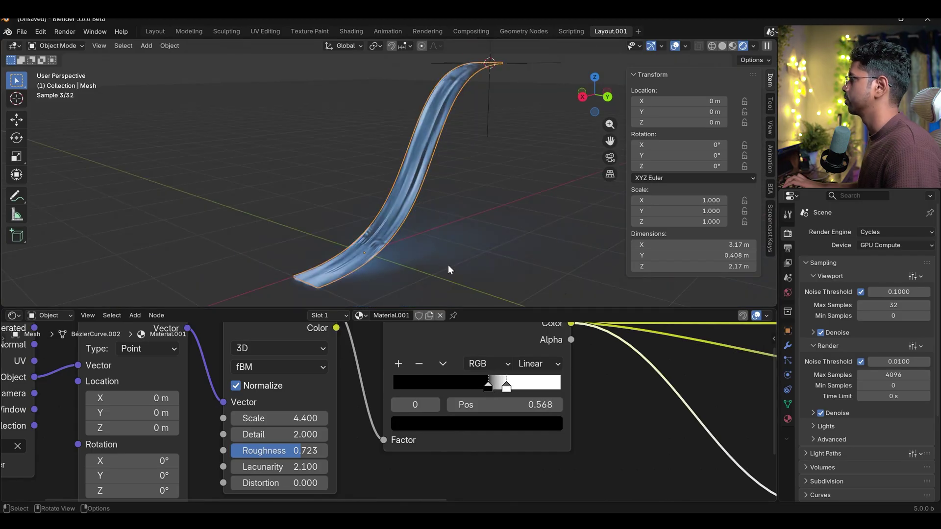
middle_drag(448, 267, 386, 210)
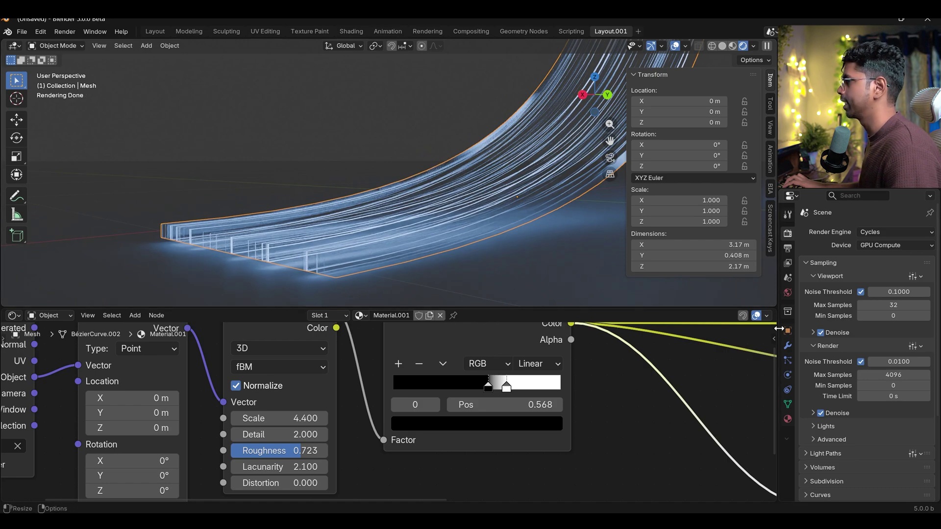
Add a Solidify modifier to the ribbon with a 0.008 m thickness
click(787, 345)
click(852, 232)
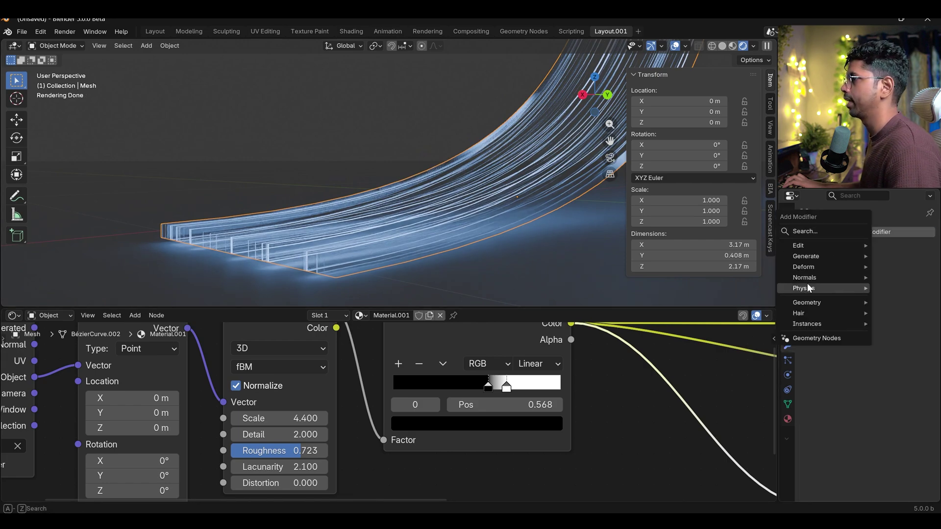
mouse_move(806, 256)
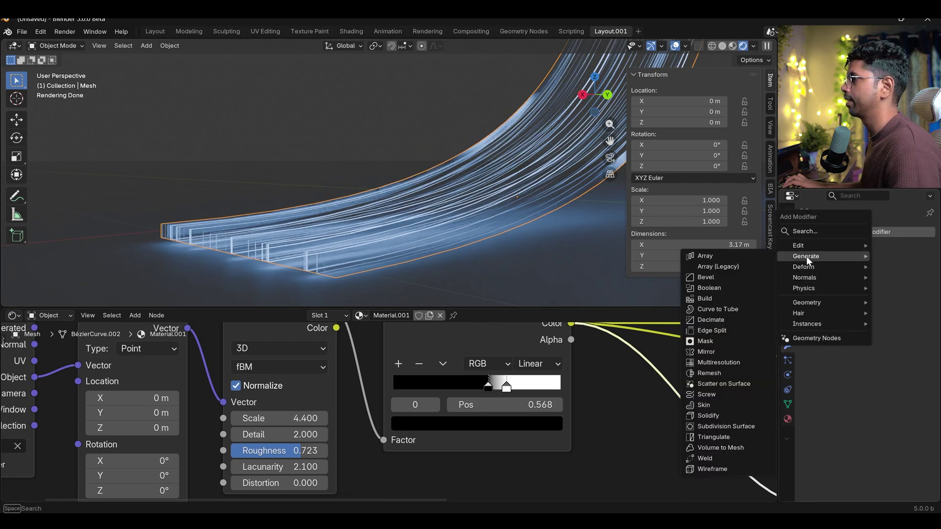
click(727, 416)
middle_drag(351, 268, 280, 255)
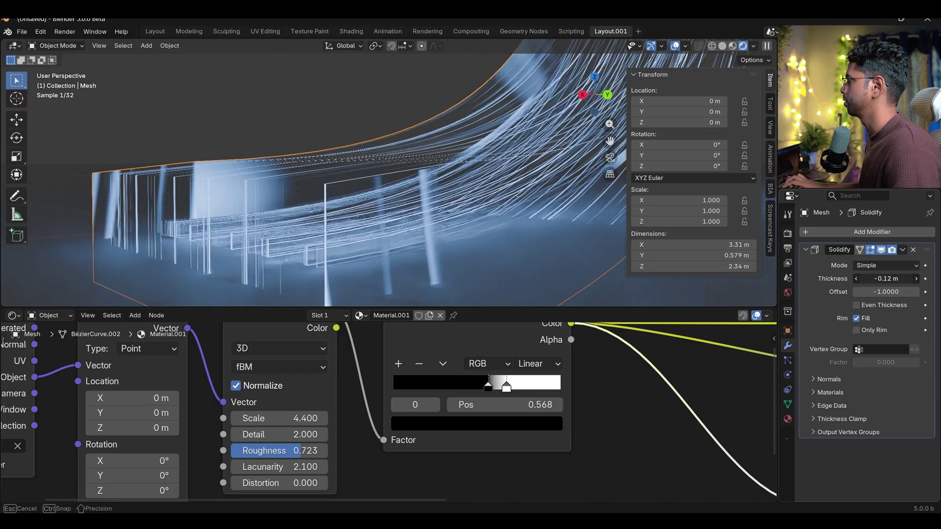
mouse_move(882, 279)
mouse_down()
mouse_move(872, 278)
mouse_move(880, 278)
mouse_up()
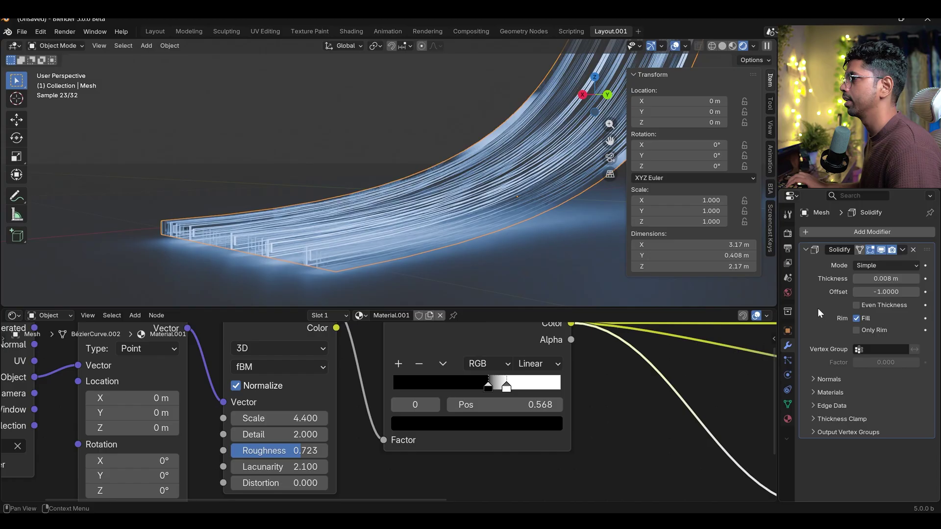
click(843, 228)
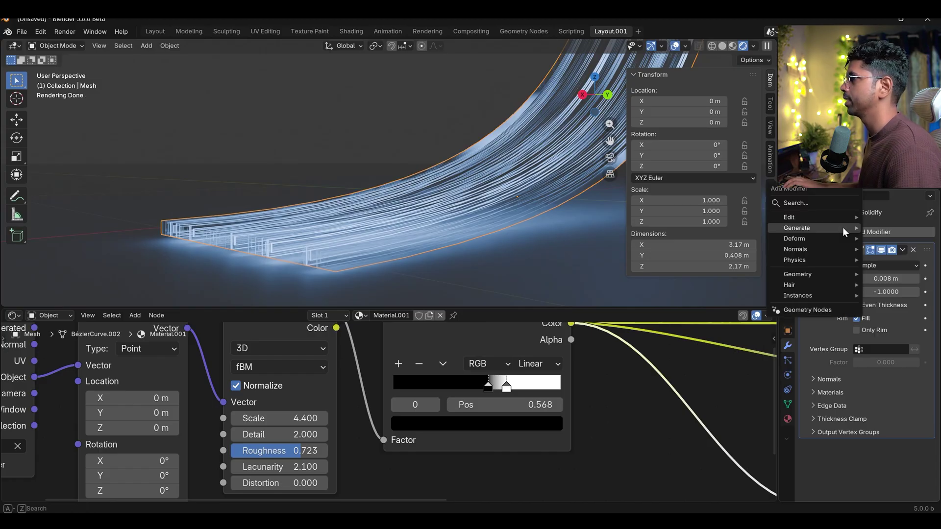
Add a Bevel modifier below Solidify with 0.058 m amount and 4 segments
mouse_move(812, 227)
click(708, 248)
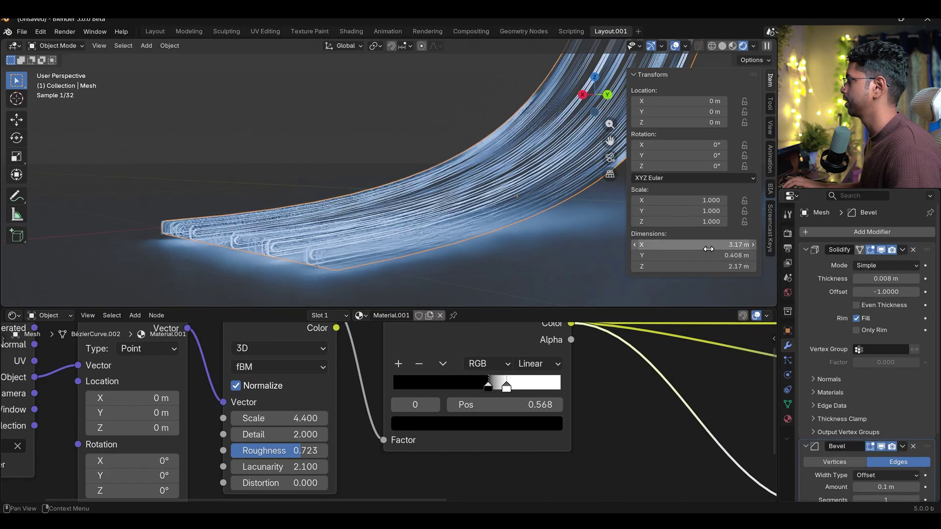
scroll(859, 482, down, 3)
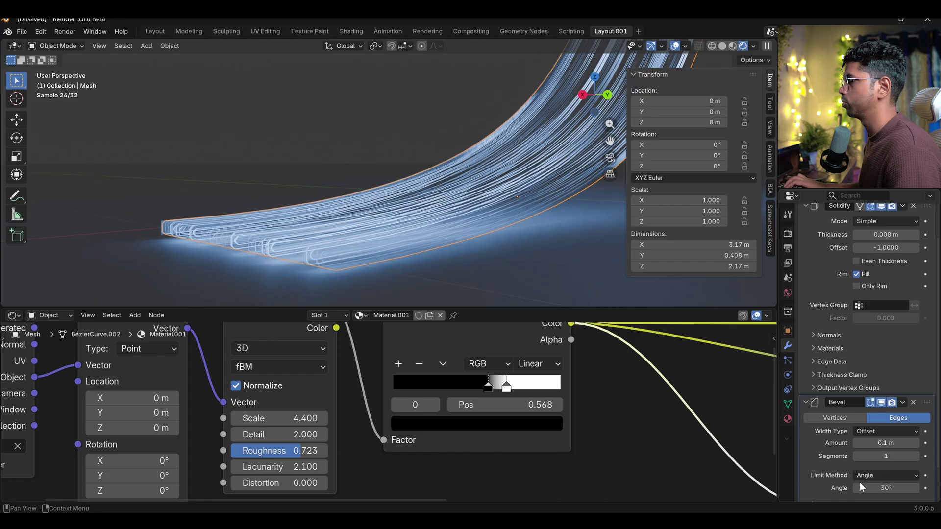
drag(915, 435, 883, 379)
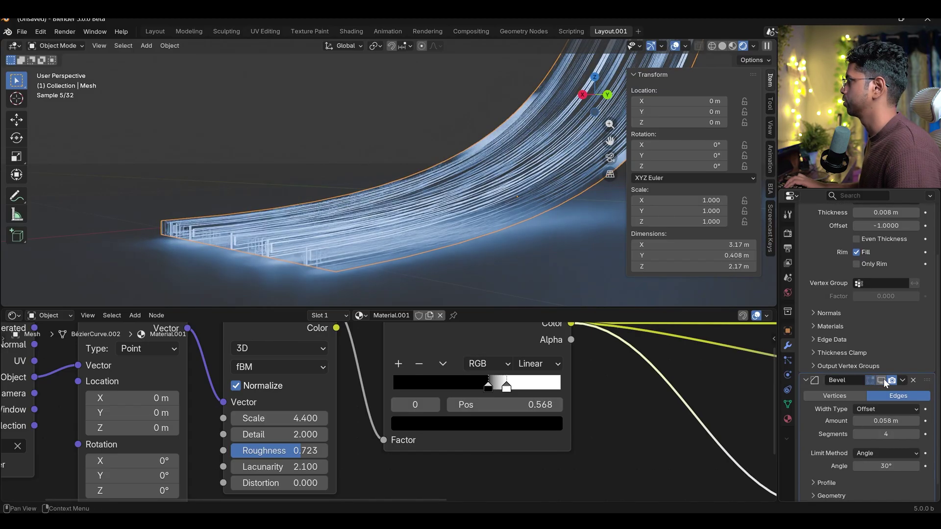
middle_drag(269, 148, 417, 262)
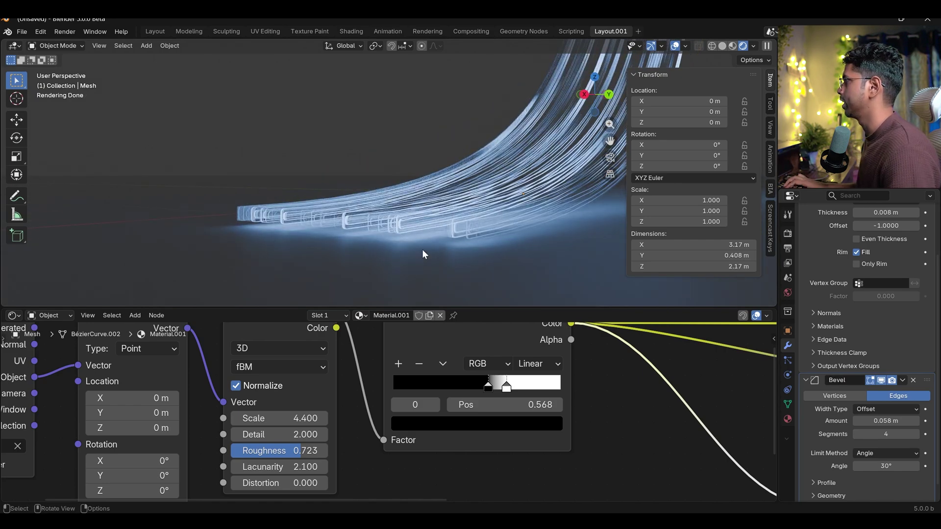
middle_drag(424, 254, 466, 212)
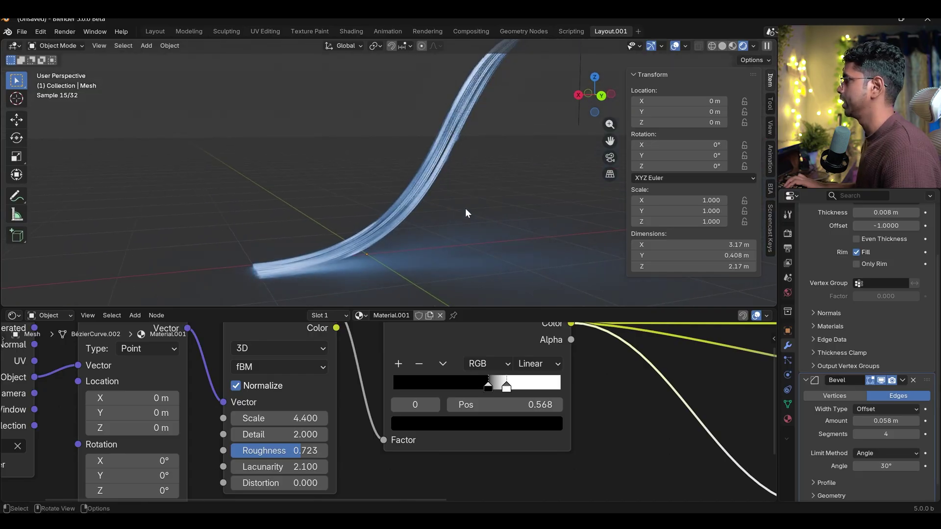
scroll(335, 413, down, 3)
middle_drag(259, 429, 241, 467)
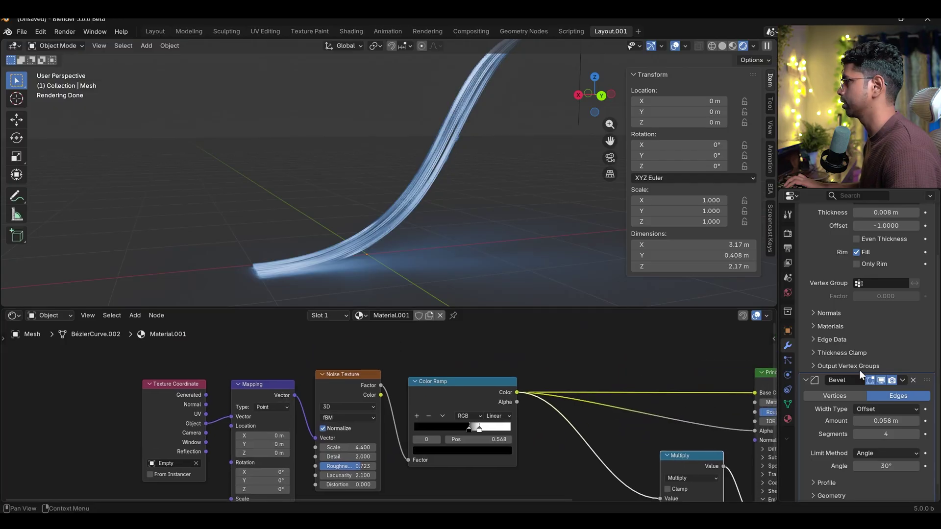
Split the 3D viewport and make the new area a full-width Dope Sheet
click(788, 233)
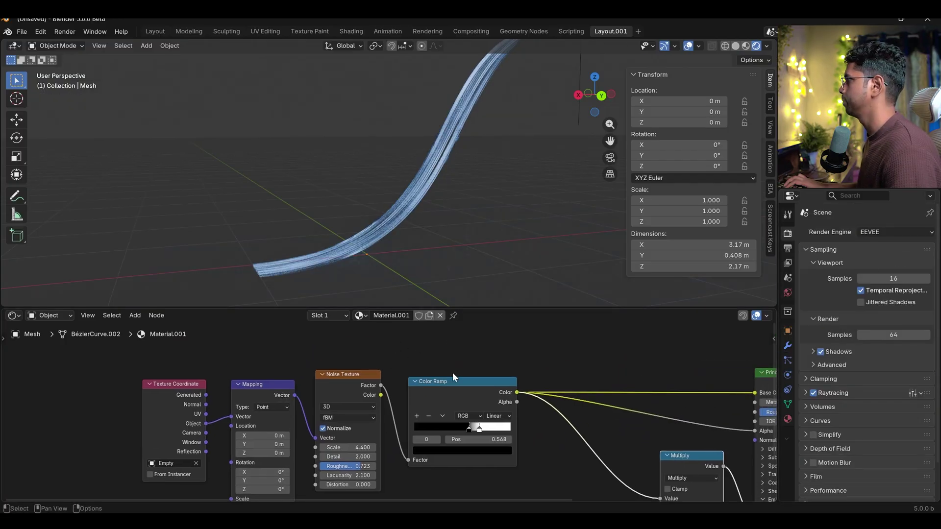
scroll(346, 400, down, 2)
middle_drag(226, 372, 173, 373)
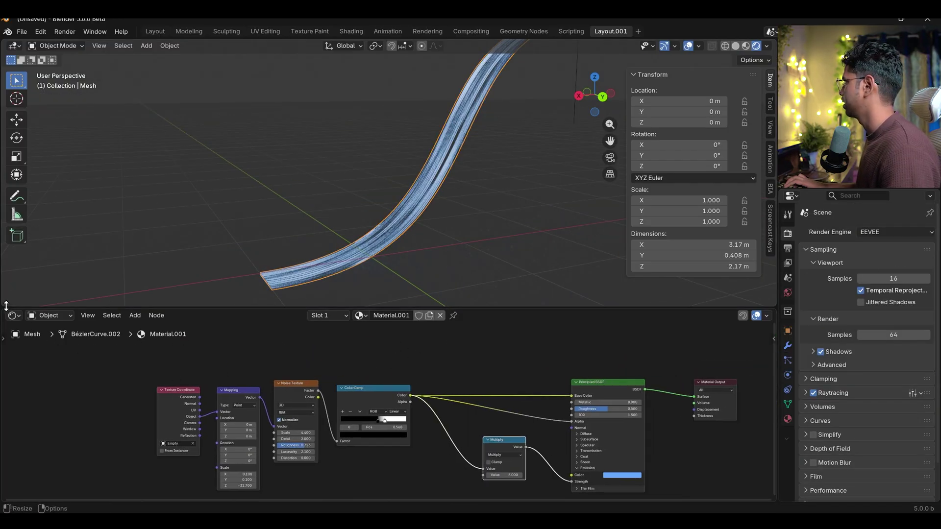
drag(3, 306, 12, 265)
click(15, 277)
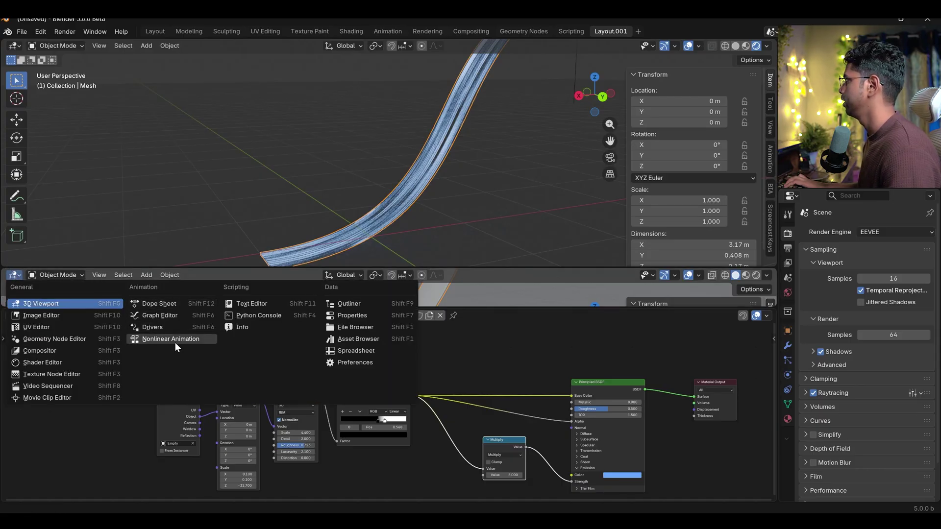
click(187, 305)
drag(345, 315, 337, 351)
key(n)
drag(453, 267, 441, 286)
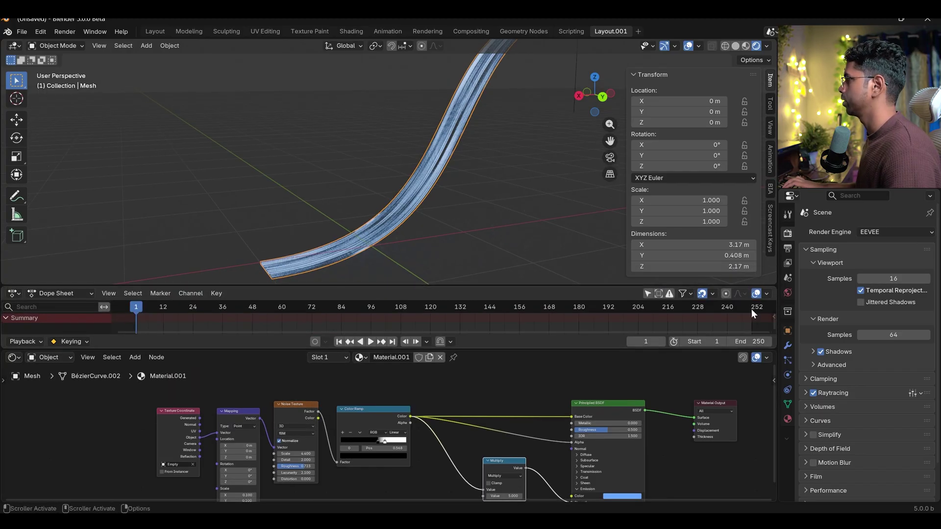
Set the animation End frame to 100 and fit the timeline to the range
click(753, 338)
text(100)
key(Return)
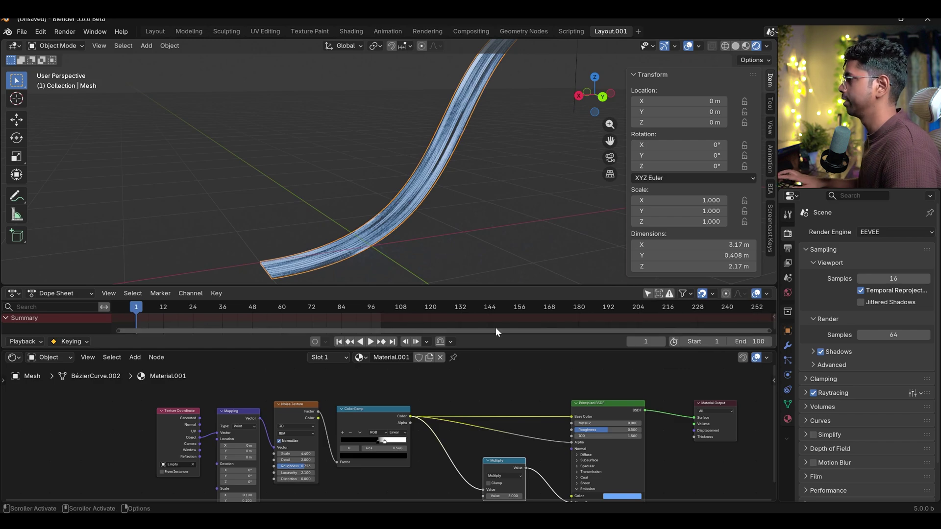
middle_drag(485, 326, 634, 323)
scroll(560, 323, up, 8)
middle_drag(273, 322, 294, 321)
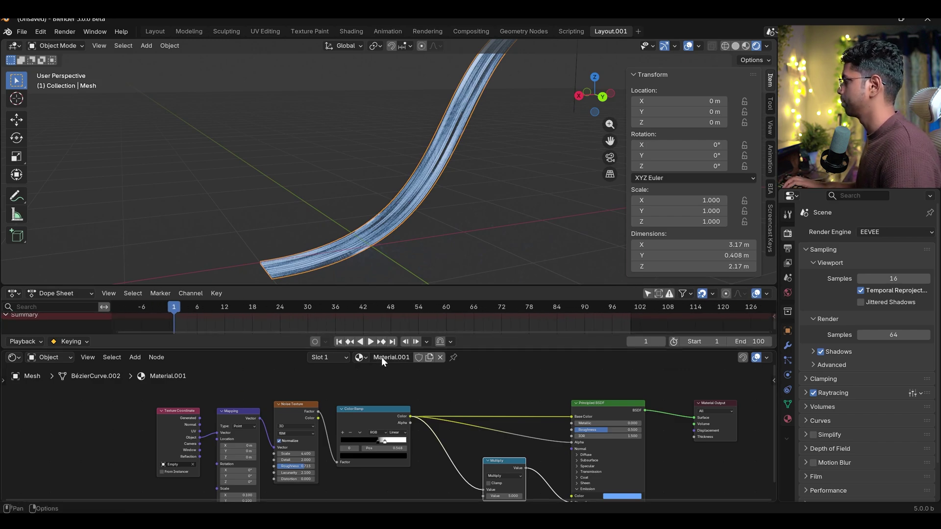
scroll(360, 431, up, 4)
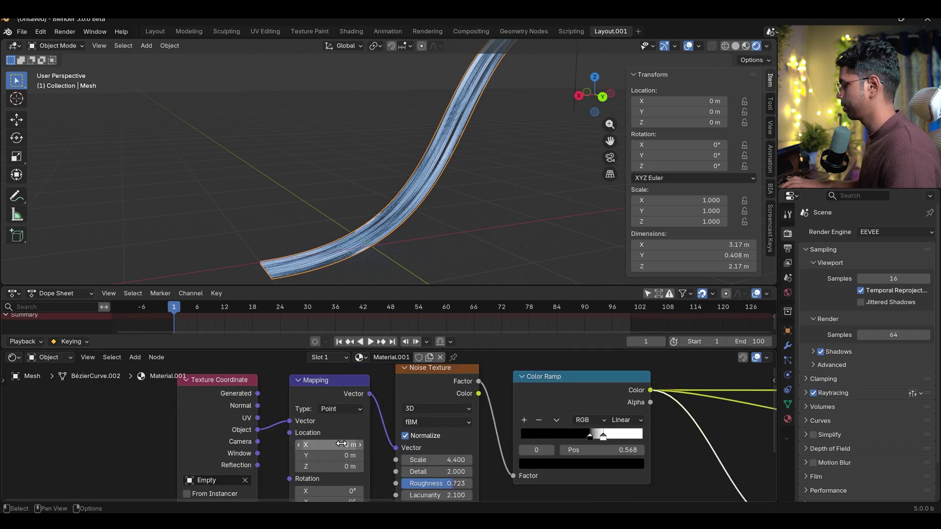
Insert a single keyframe on Mapping Location X at 0 m on frame 1
key(i)
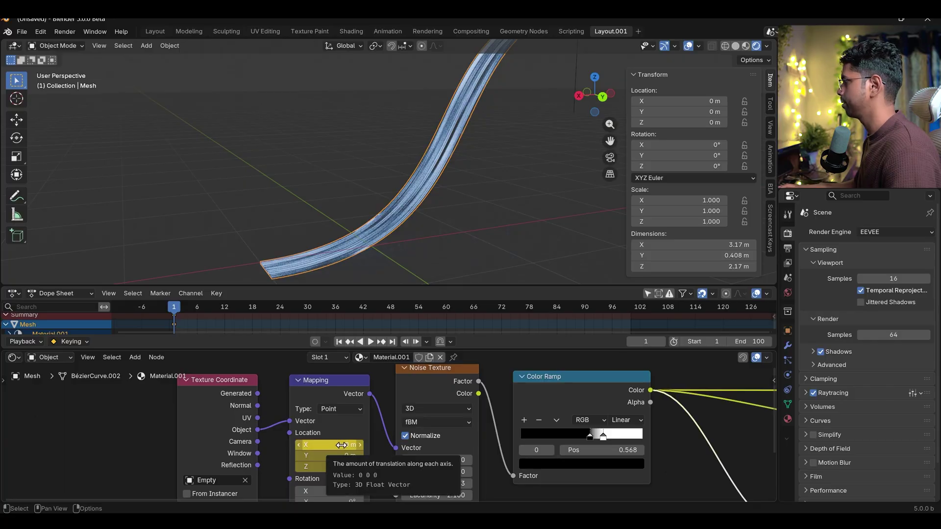
right_click(342, 445)
click(291, 343)
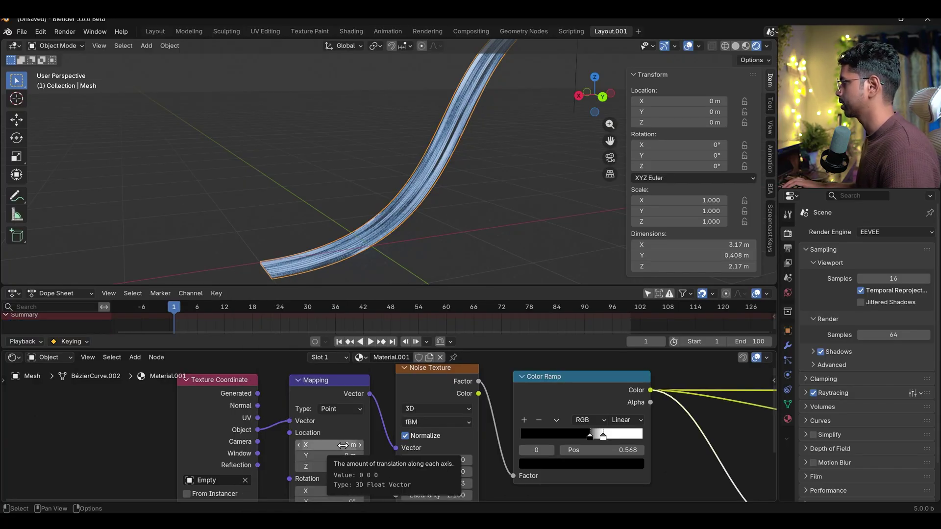
right_click(342, 446)
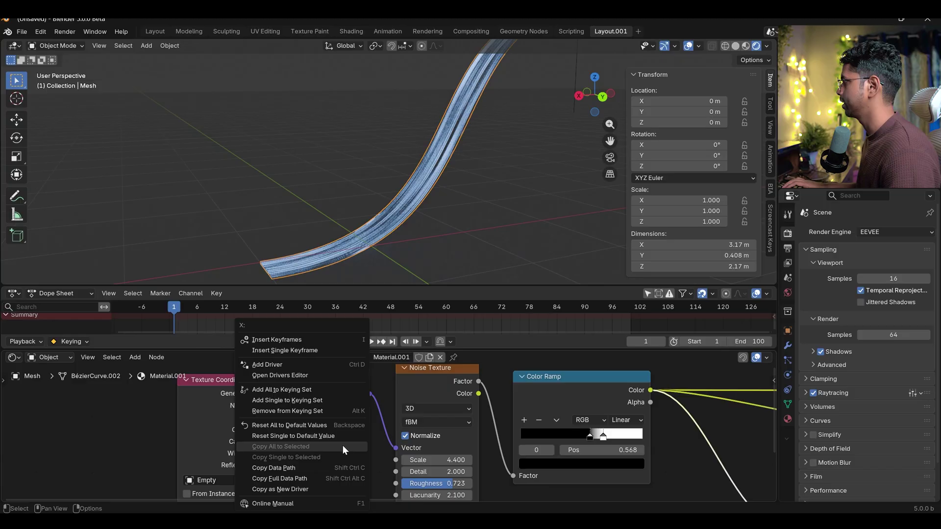
click(301, 350)
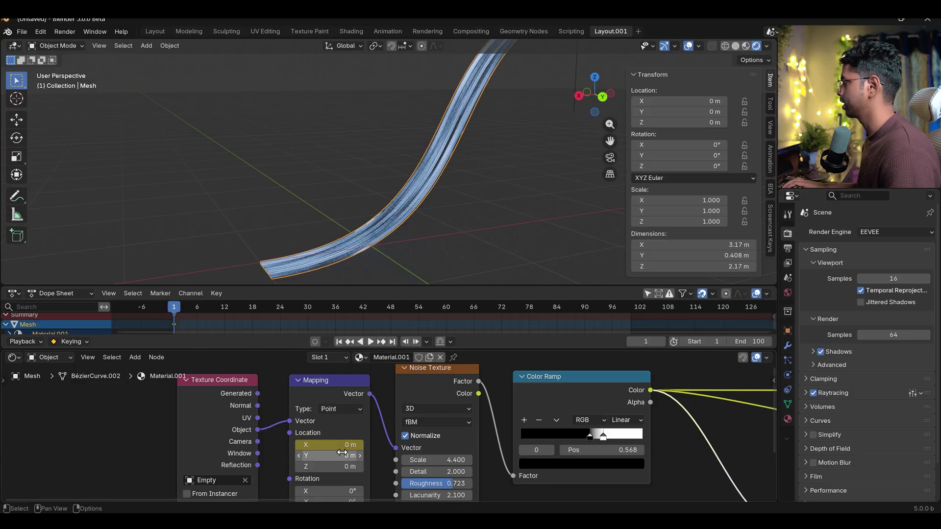
On frame 100, set Mapping Location X to 10 m and keyframe it
click(393, 342)
scroll(621, 419, down, 2)
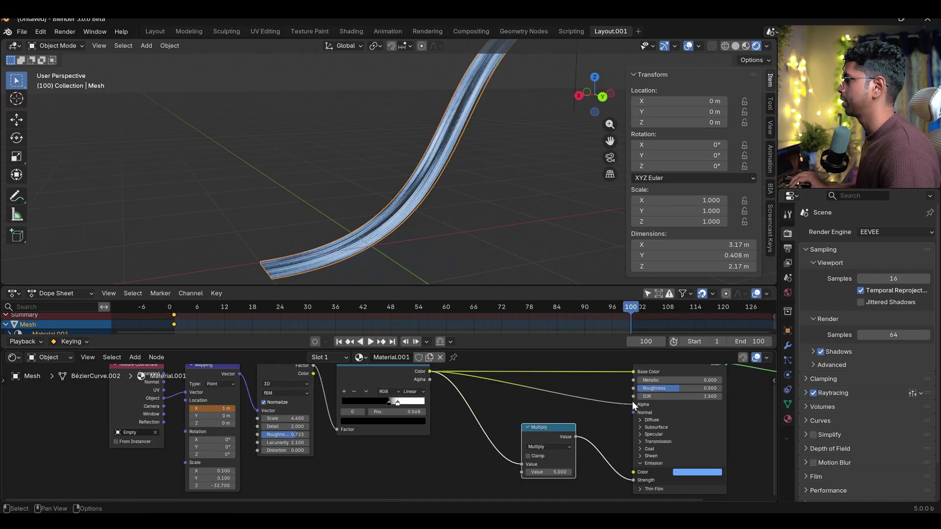
drag(632, 403, 596, 399)
middle_drag(213, 412, 297, 431)
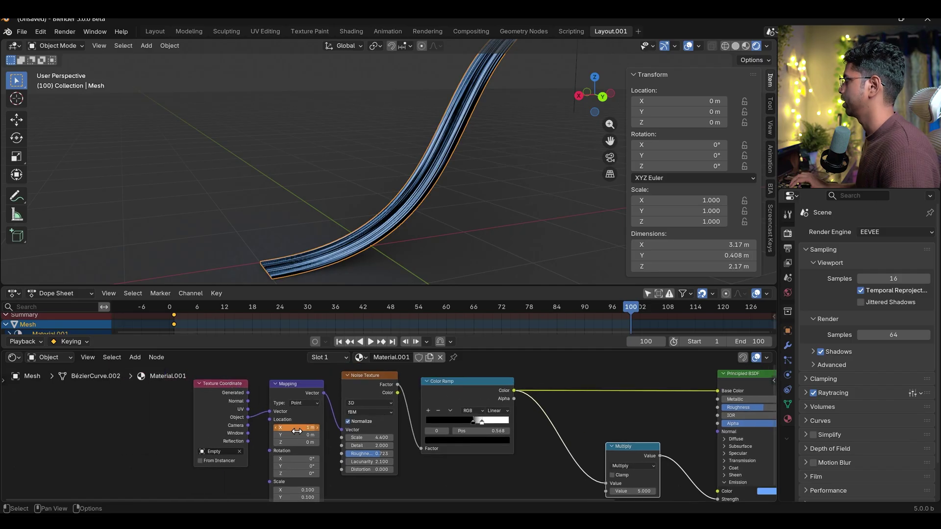
mouse_move(297, 431)
mouse_down()
mouse_move(335, 432)
mouse_move(298, 429)
mouse_move(313, 428)
mouse_up()
click(301, 429)
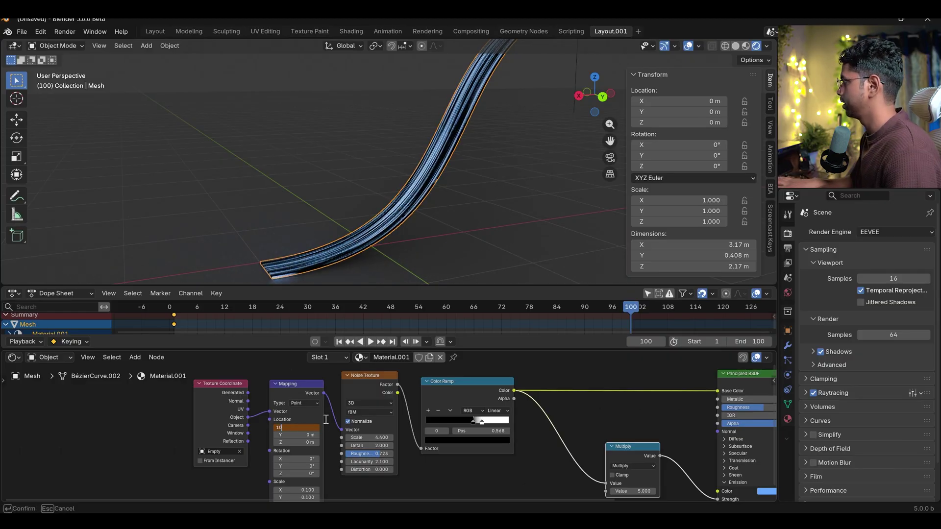
key(Return)
right_click(304, 427)
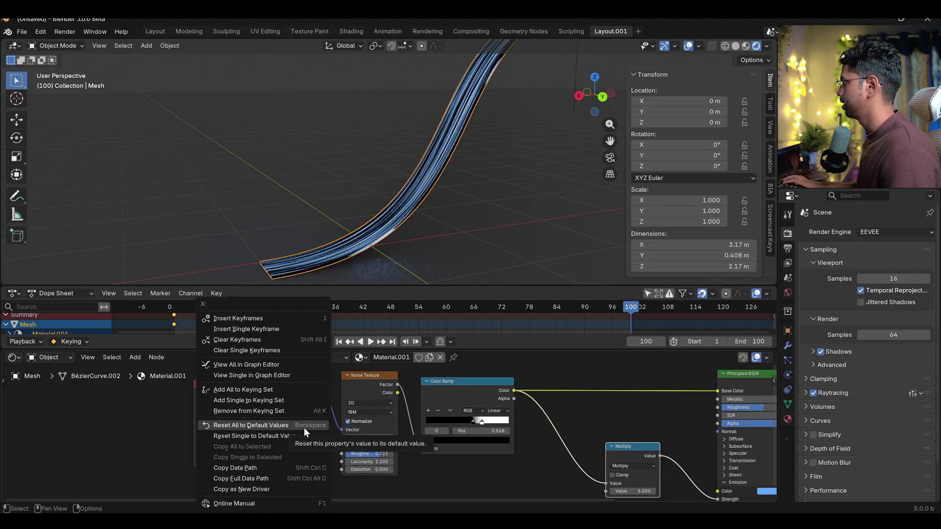
click(262, 331)
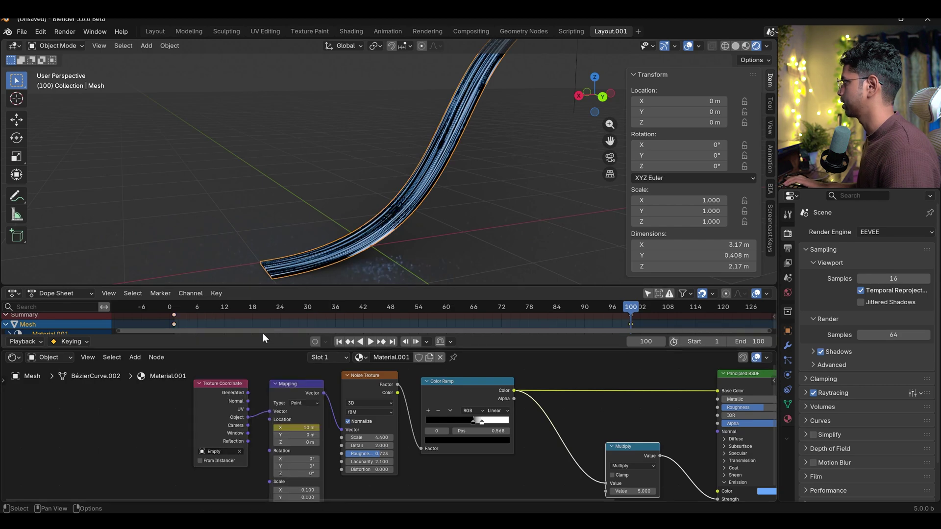
Play and scrub the animation to preview the streaks flowing along the ribbon
click(370, 342)
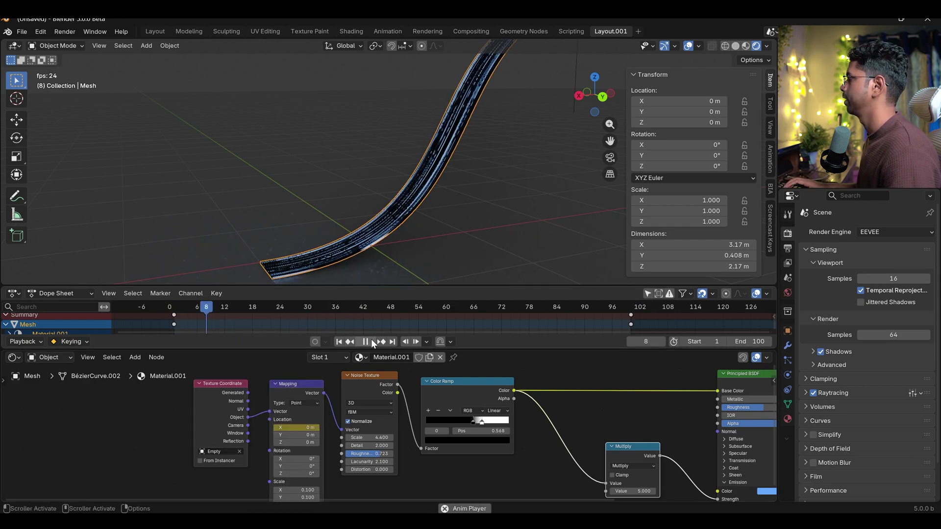
click(365, 341)
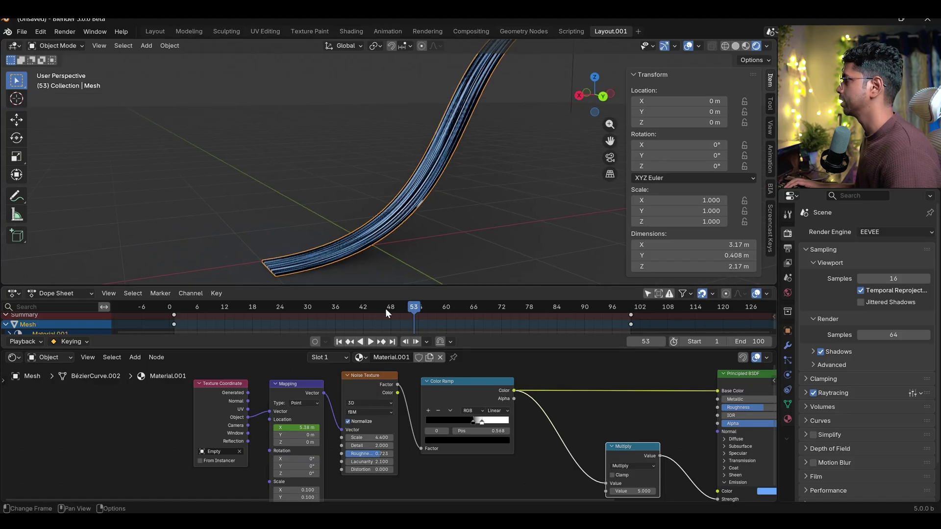
click(370, 341)
click(371, 342)
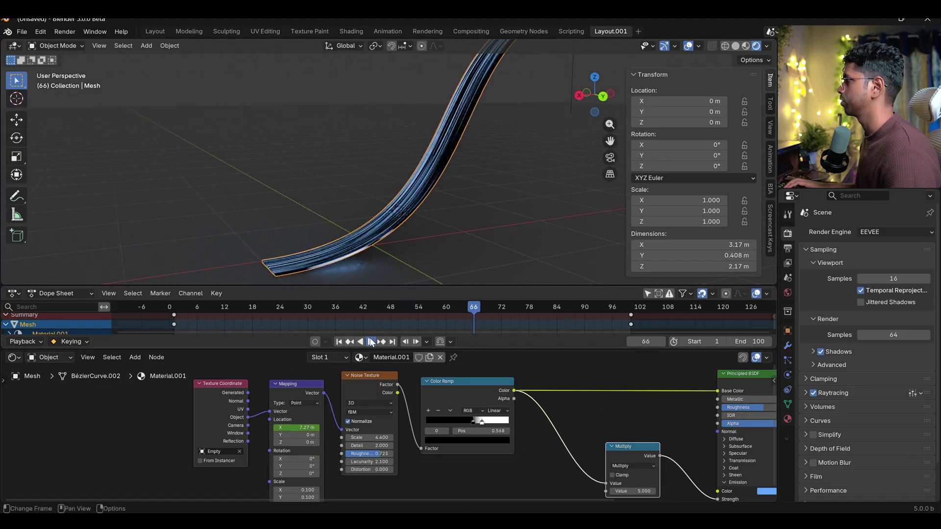
click(371, 341)
click(371, 341)
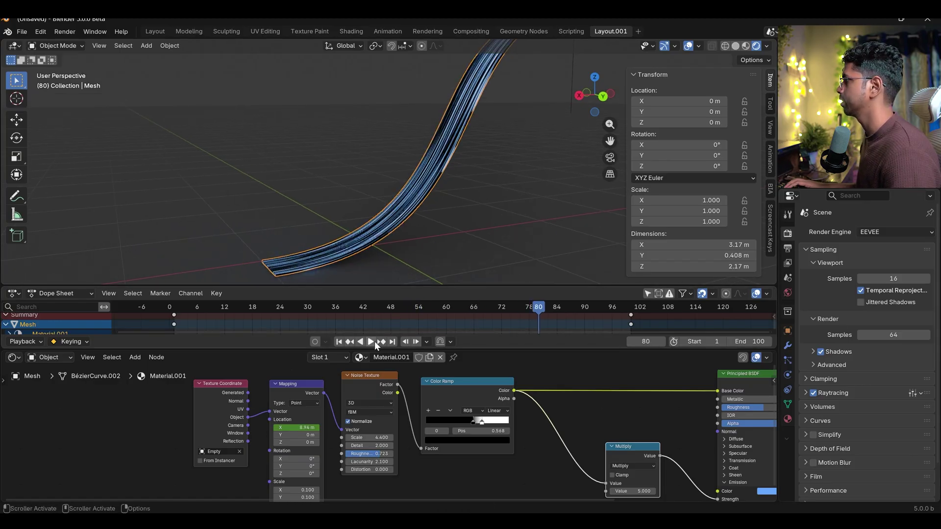
click(371, 341)
drag(302, 310, 322, 309)
Set all keyframes to Linear interpolation and play back to check the motion
click(254, 311)
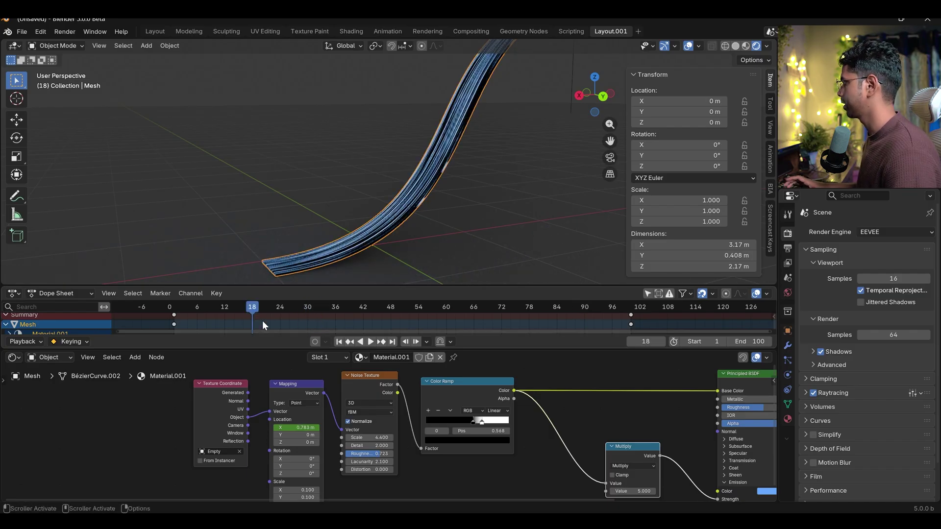
key(a)
key(t)
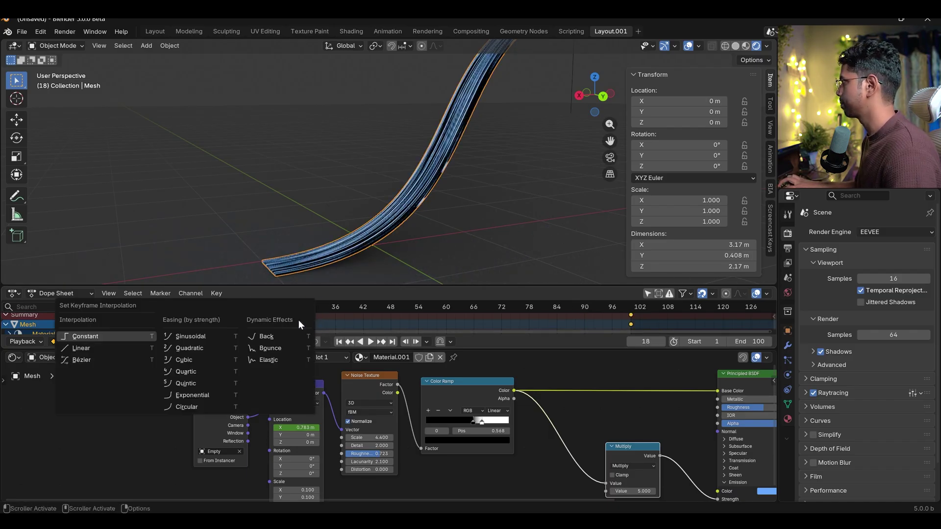
click(83, 348)
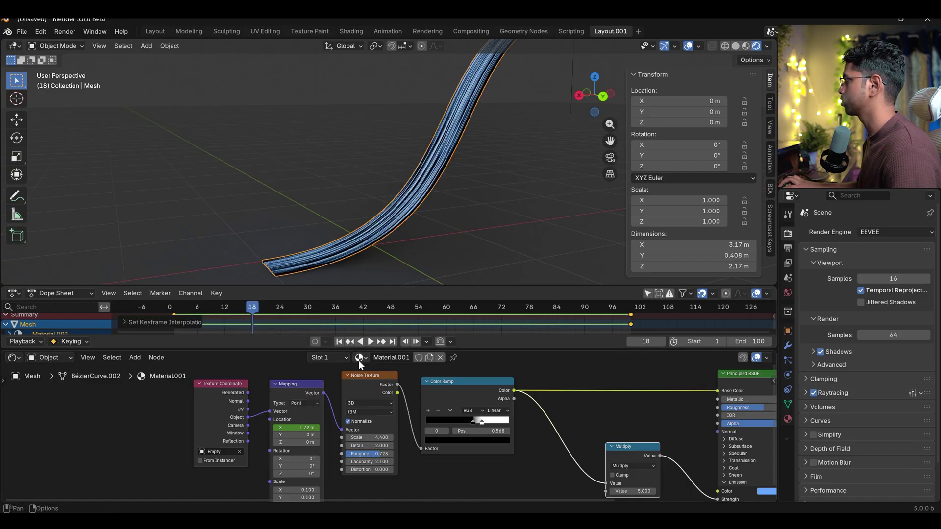
click(339, 342)
click(371, 342)
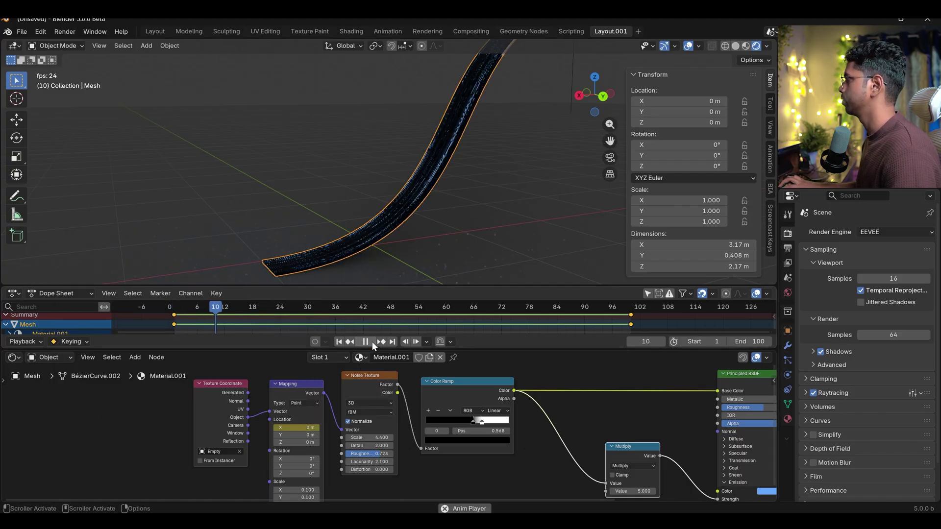
click(372, 342)
Link the Color Ramp Color into the Principled BSDF Alpha and tidy the shader nodes
scroll(497, 414, down, 2)
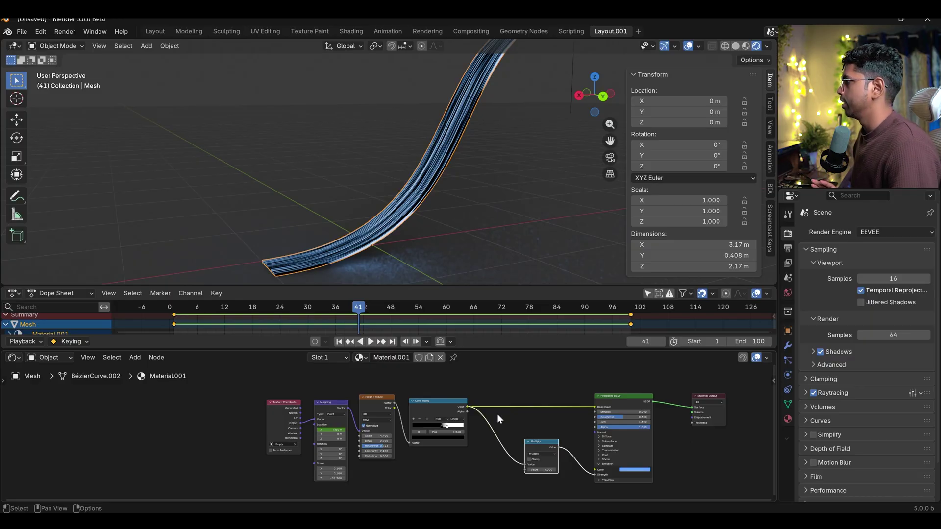
middle_drag(497, 413, 479, 438)
scroll(479, 439, up, 2)
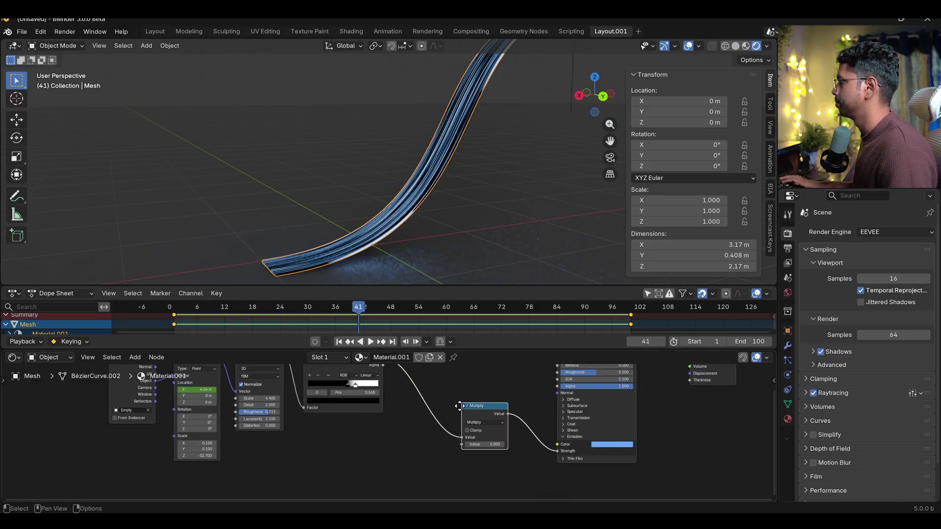
drag(540, 436, 539, 445)
scroll(429, 173, up, 2)
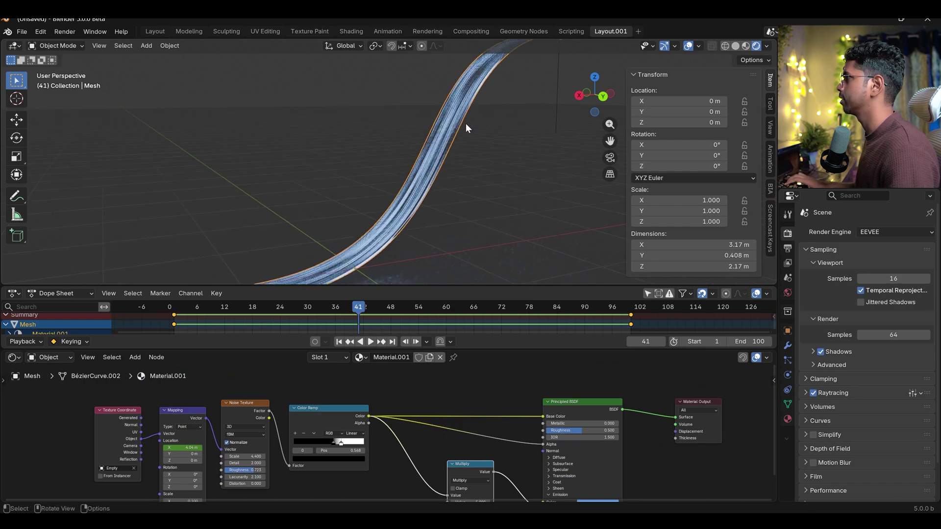
scroll(466, 128, down, 3)
scroll(437, 388, down, 3)
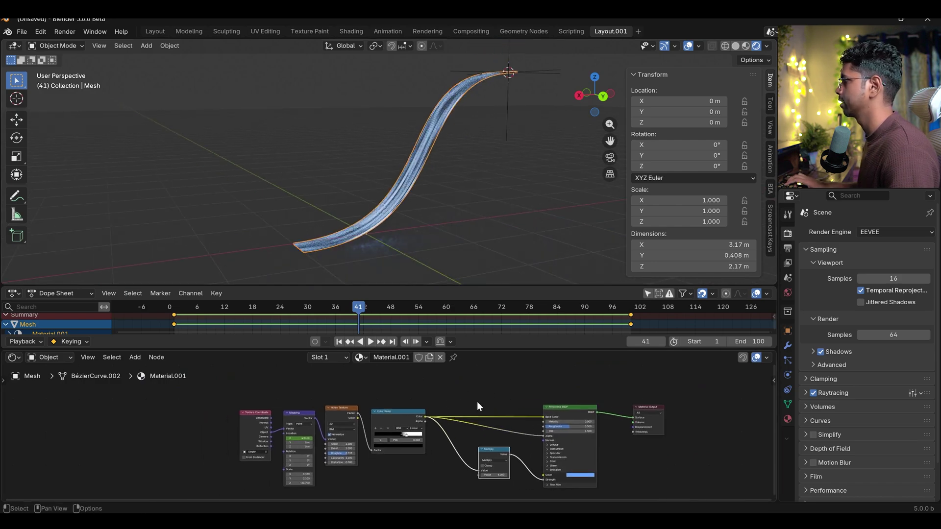
drag(491, 452, 457, 455)
drag(561, 413, 513, 413)
drag(182, 383, 545, 508)
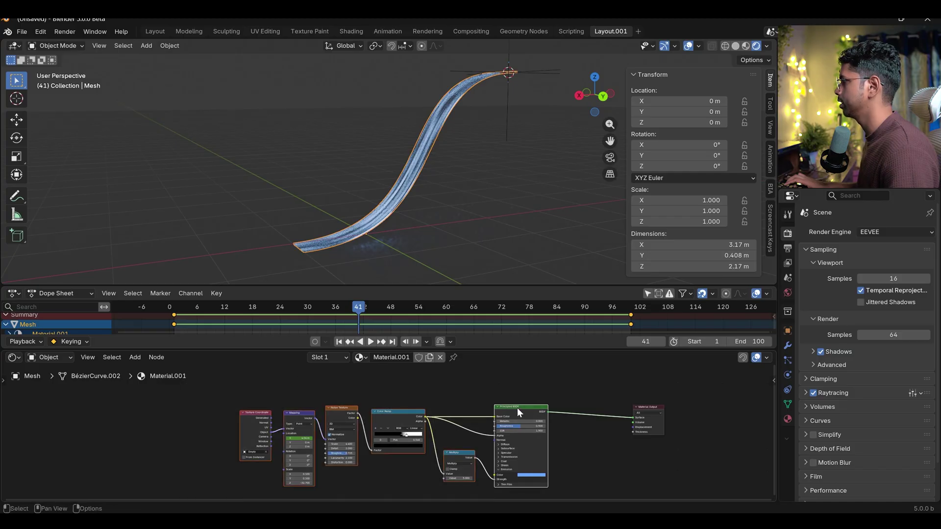
Add a Mix Shader between the Principled BSDF and the Material Output
drag(517, 408, 404, 434)
drag(634, 408, 552, 424)
scroll(551, 425, up, 3)
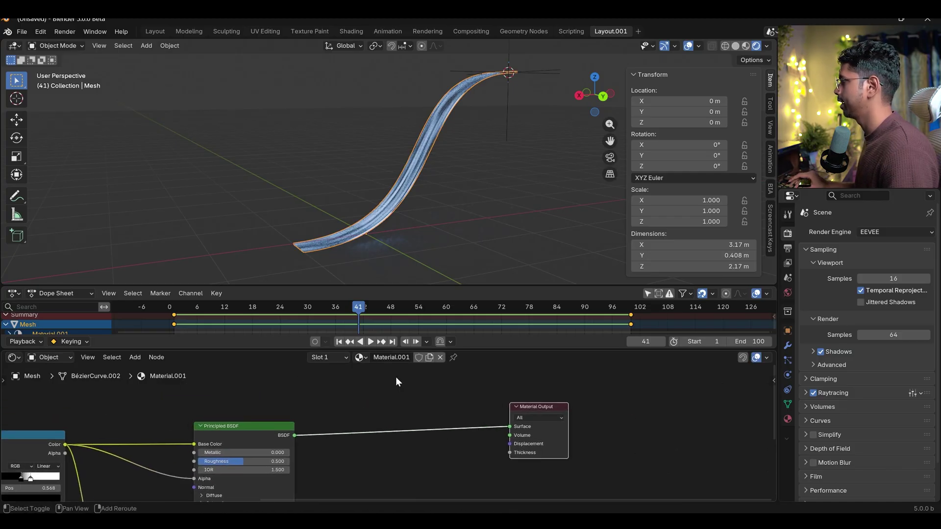
key(shift+a)
text(mix)
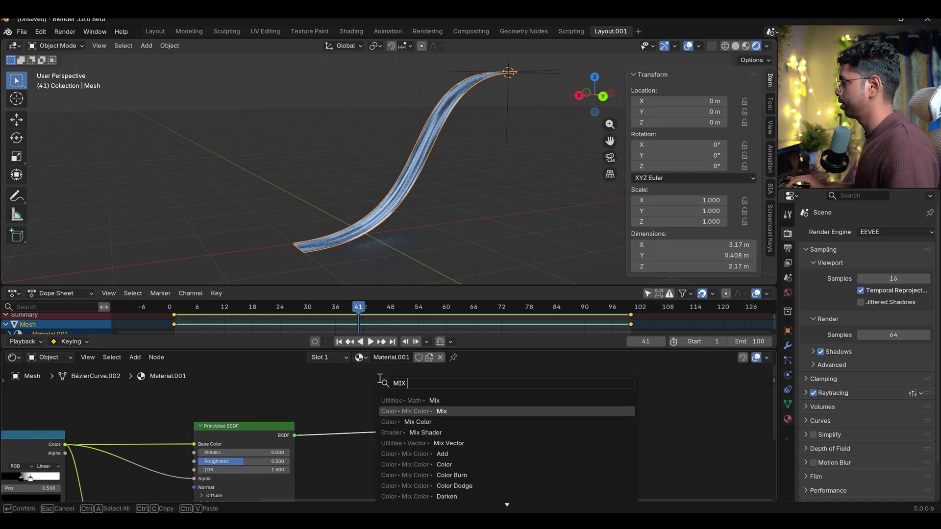
click(432, 409)
click(432, 408)
middle_drag(409, 422, 470, 440)
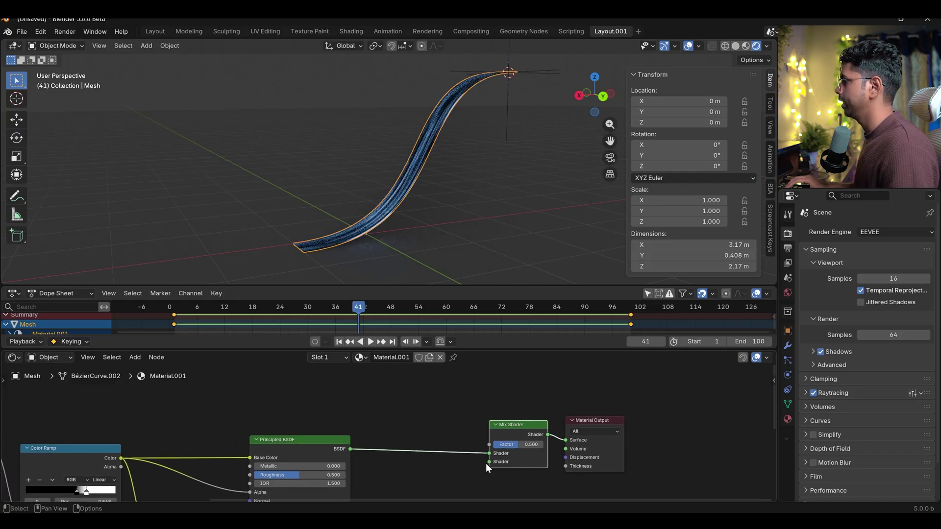
Add a Transparent BSDF into the Mix Shader's second shader slot
drag(467, 465, 468, 464)
text(TRANS)
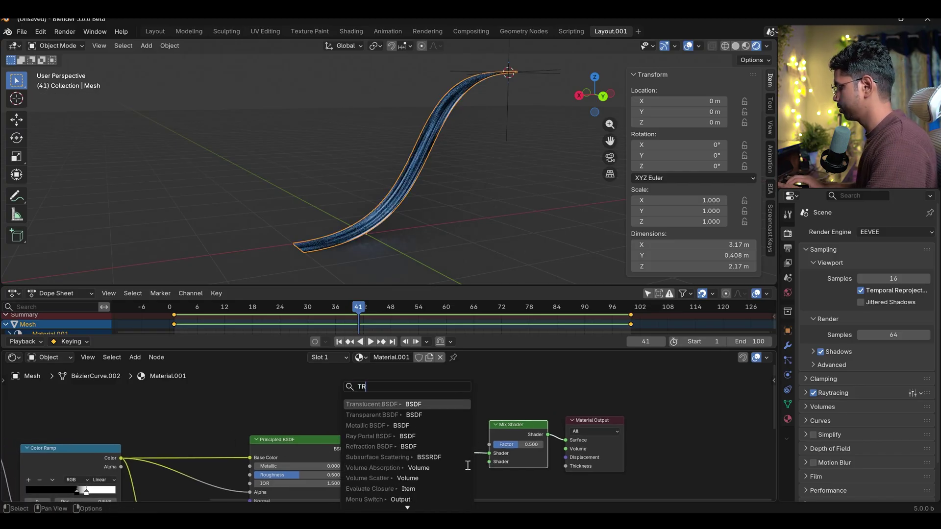
click(421, 417)
click(432, 450)
scroll(477, 228, up, 3)
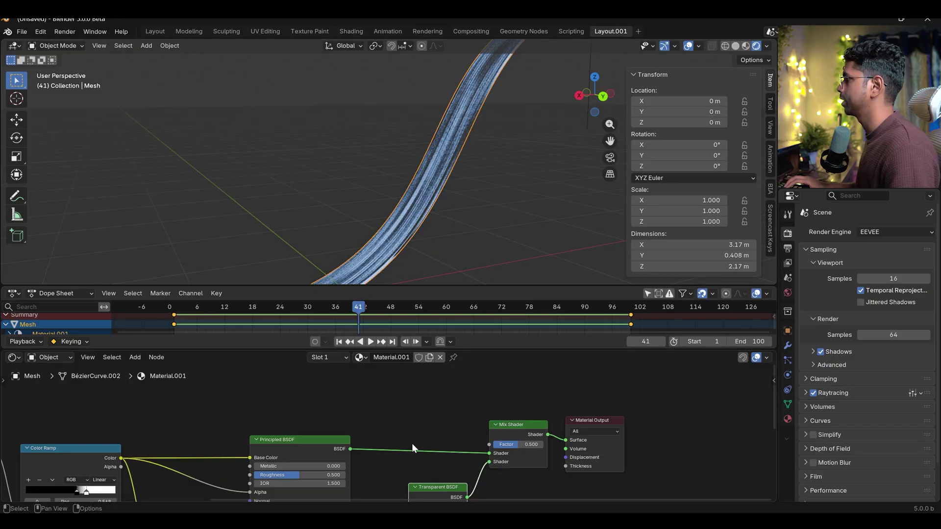
drag(492, 453, 570, 440)
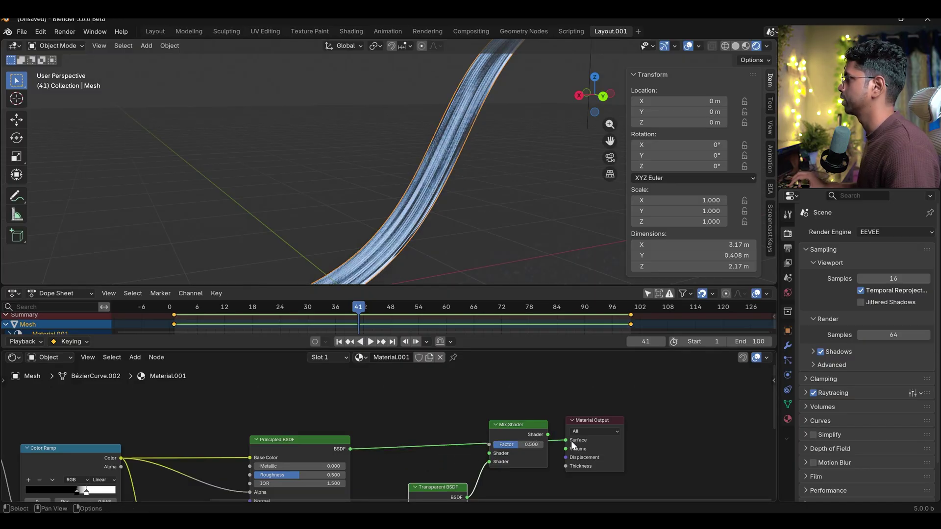
key(ctrl+z)
Reposition the Transparent BSDF node and inspect the whole S-shaped ribbon
middle_drag(468, 245, 501, 208)
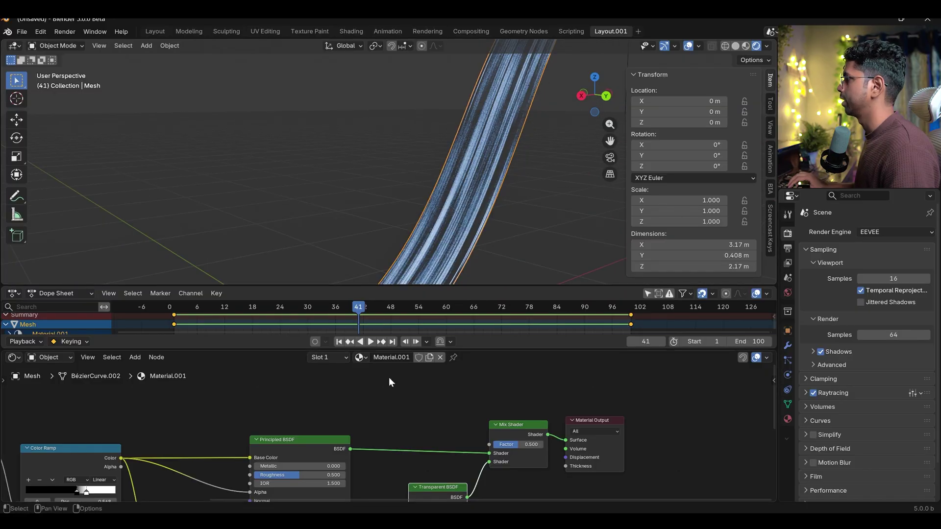
scroll(387, 429, down, 3)
middle_drag(432, 433, 480, 436)
drag(471, 483, 466, 470)
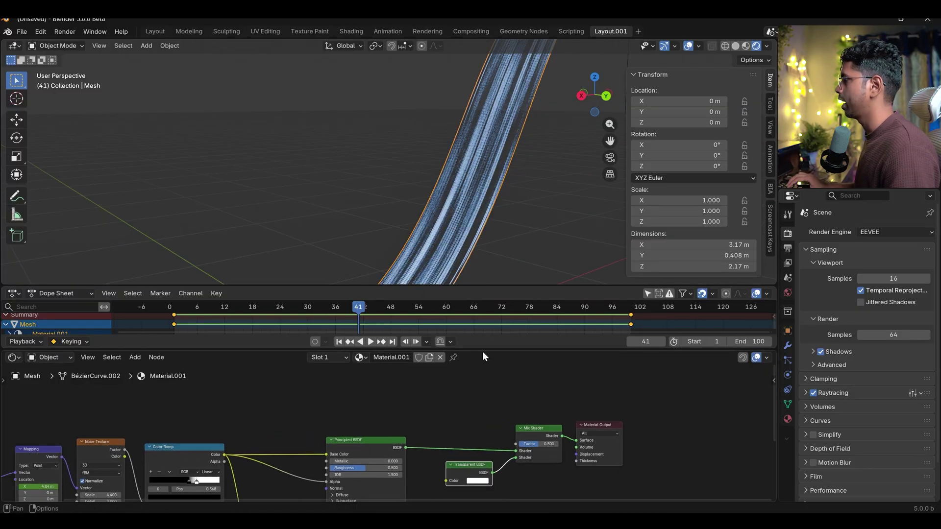
middle_drag(504, 255, 458, 271)
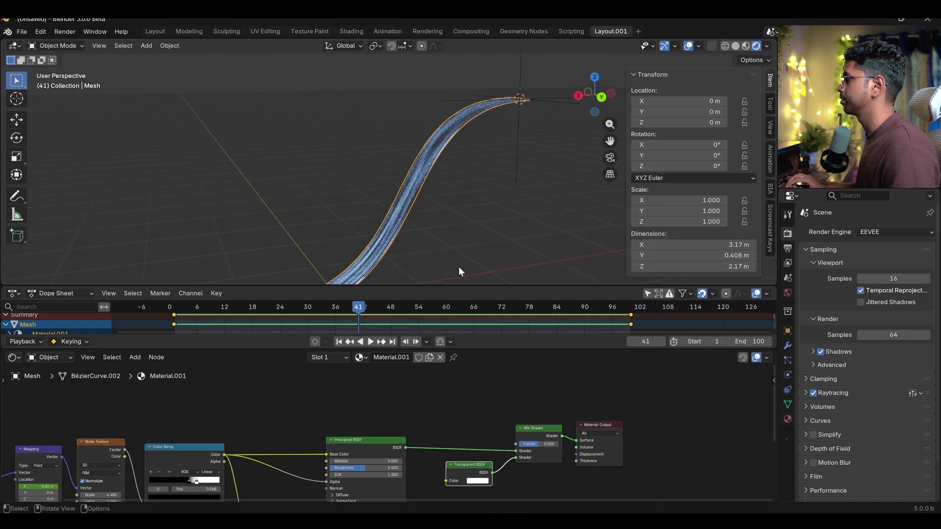
middle_drag(510, 432, 570, 437)
drag(575, 449, 445, 388)
Drive the Mix Factor with a Gradient Texture plus Texture Coordinate and Mapping nodes
text(NO)
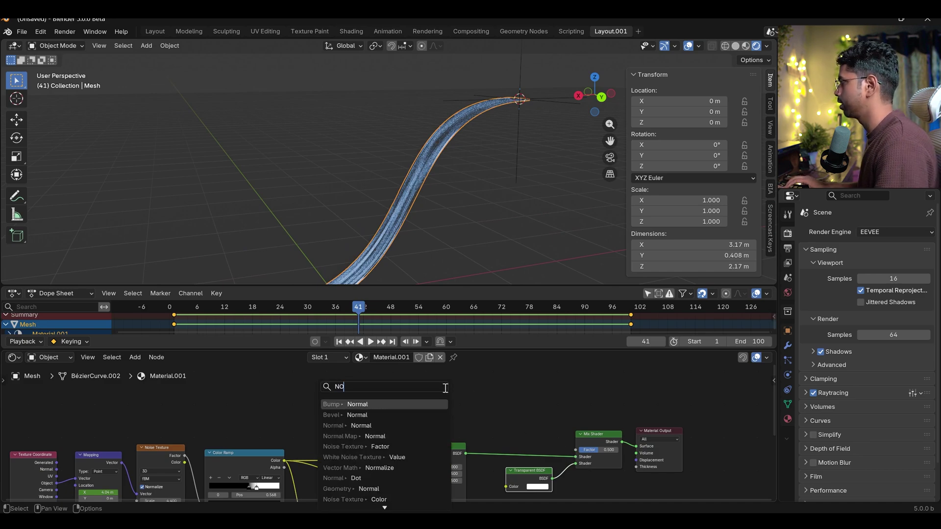
key(BackSpace)
key(BackSpace)
text(GRAD)
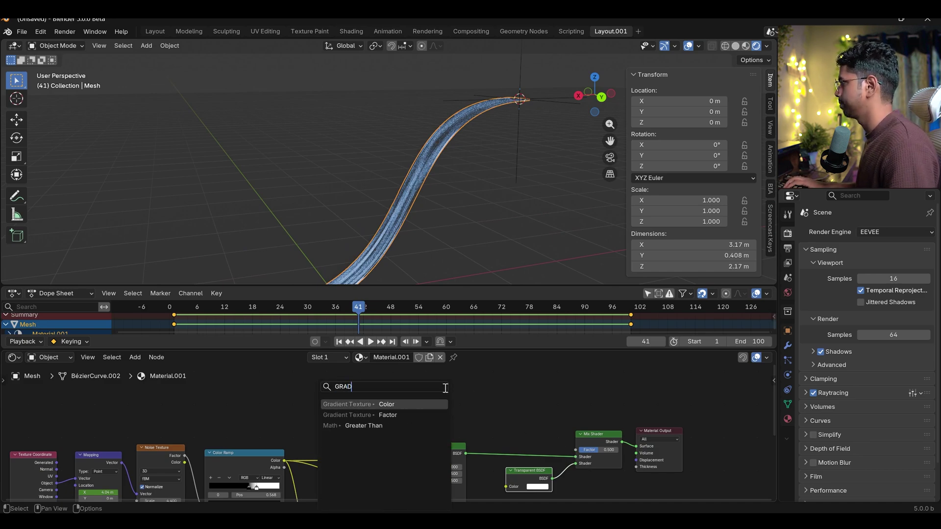
click(386, 402)
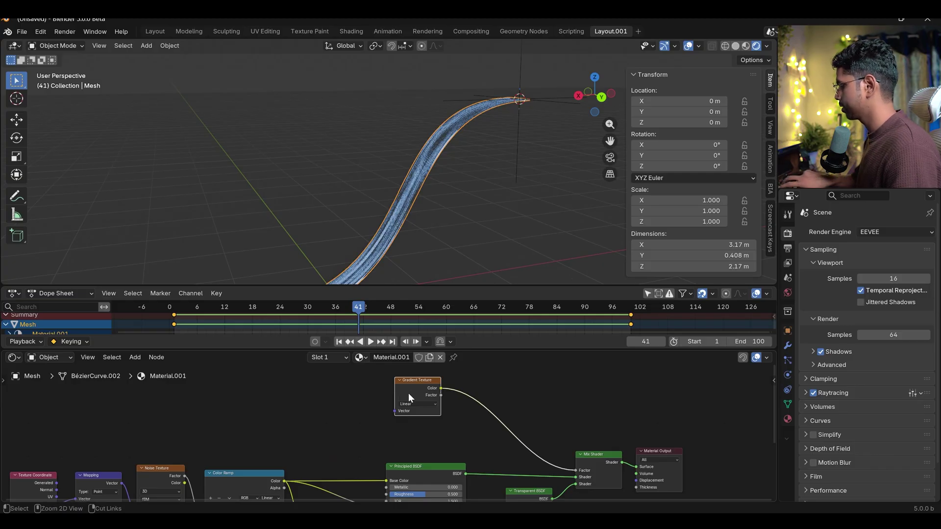
key(ctrl+t)
middle_drag(401, 396, 519, 401)
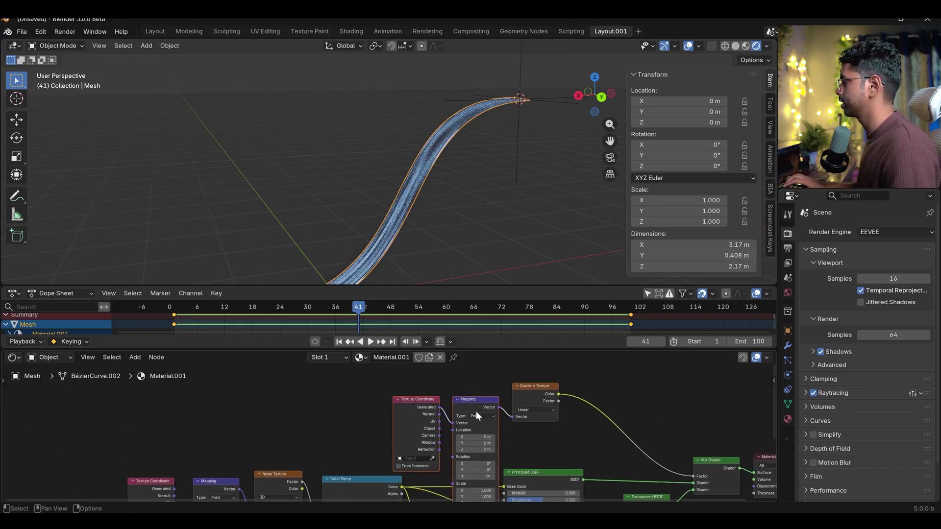
key(g)
click(412, 407)
Use Object texture coordinates with the Empty as the coordinate object
middle_drag(469, 443, 530, 445)
scroll(529, 444, up, 4)
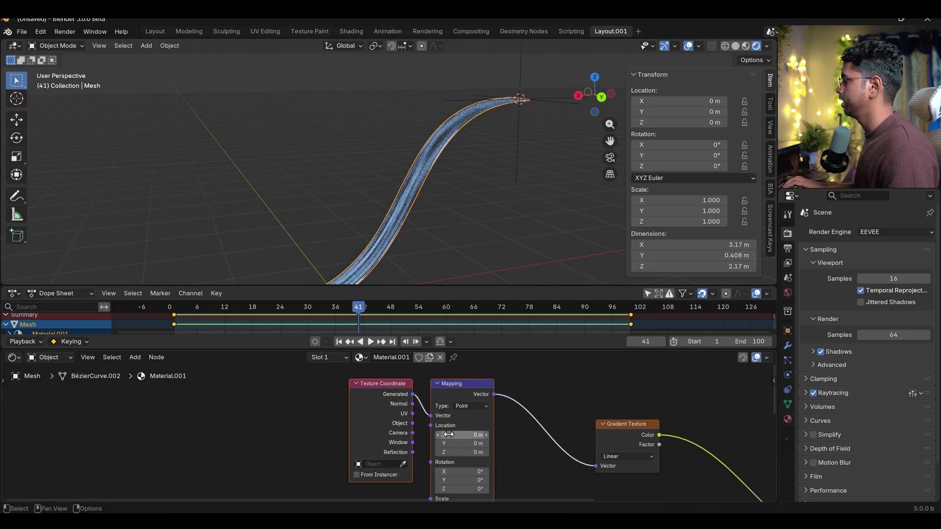
drag(408, 411, 426, 402)
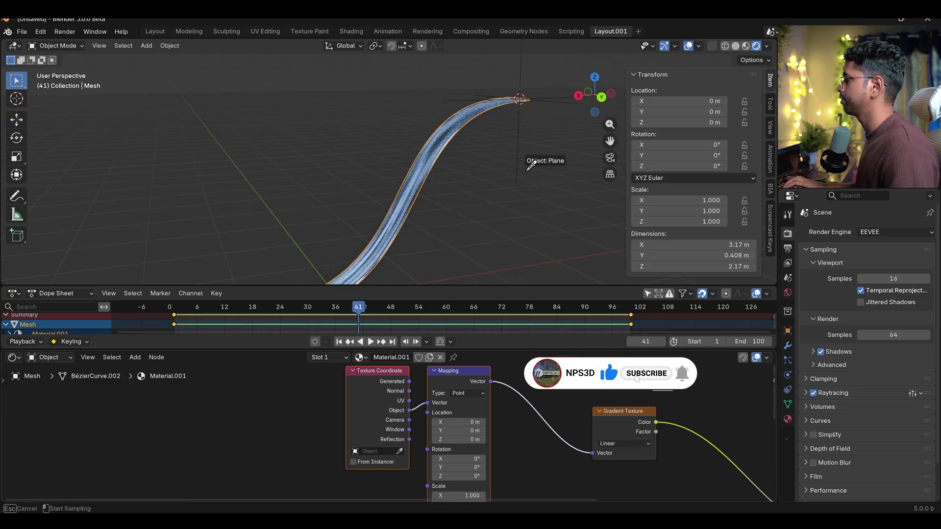
click(520, 126)
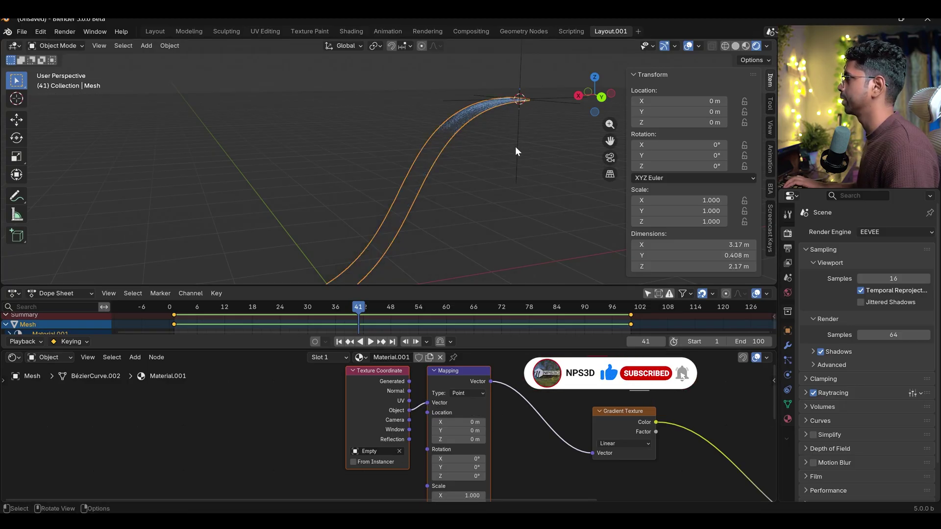
middle_drag(515, 146, 512, 170)
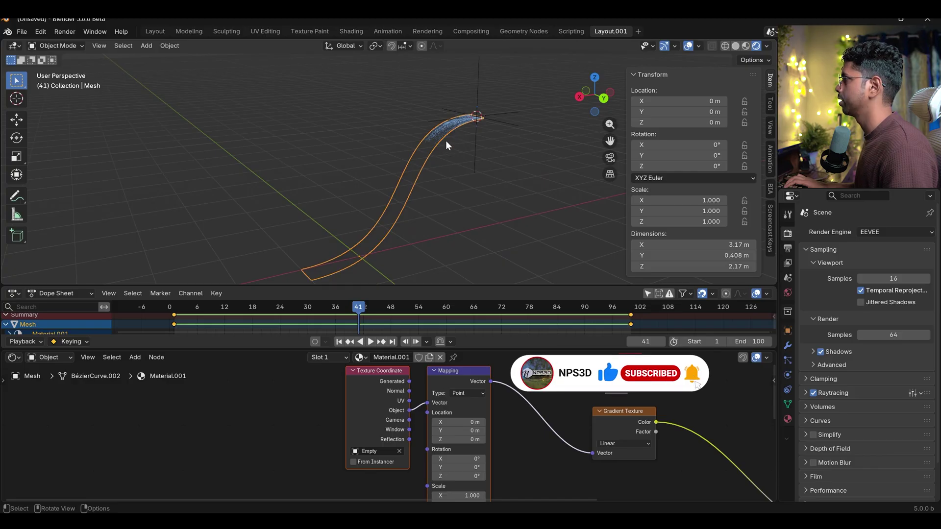
middle_drag(496, 422, 551, 408)
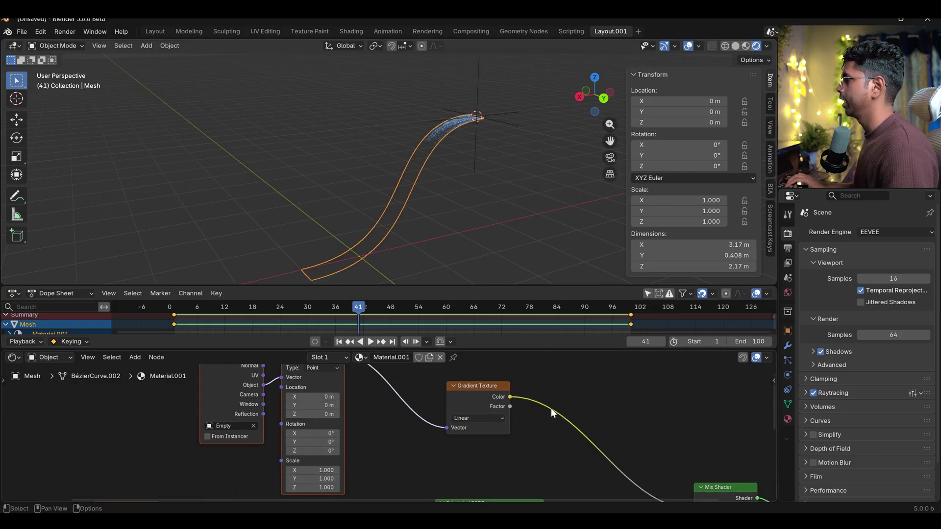
Insert a Color Ramp between the Gradient Texture and the Mix Shader
key(shift+a)
text(colOR)
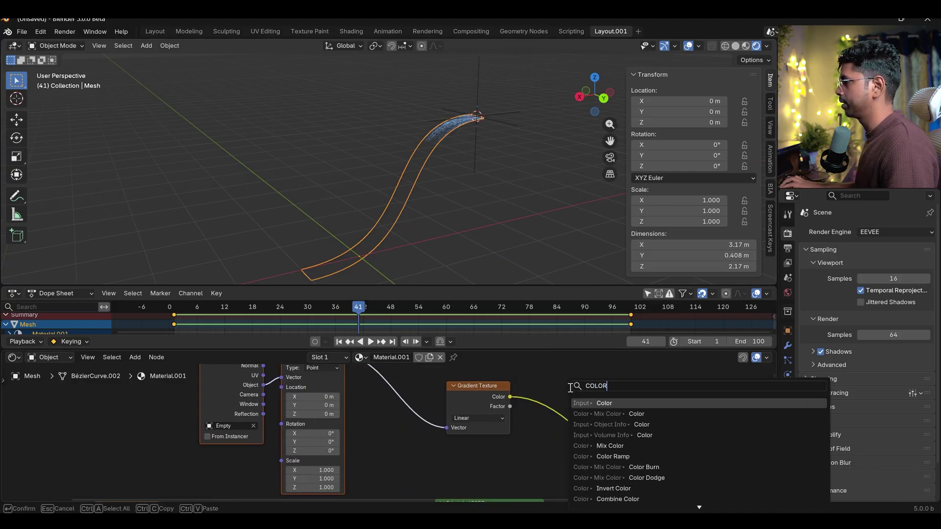
click(615, 456)
click(558, 395)
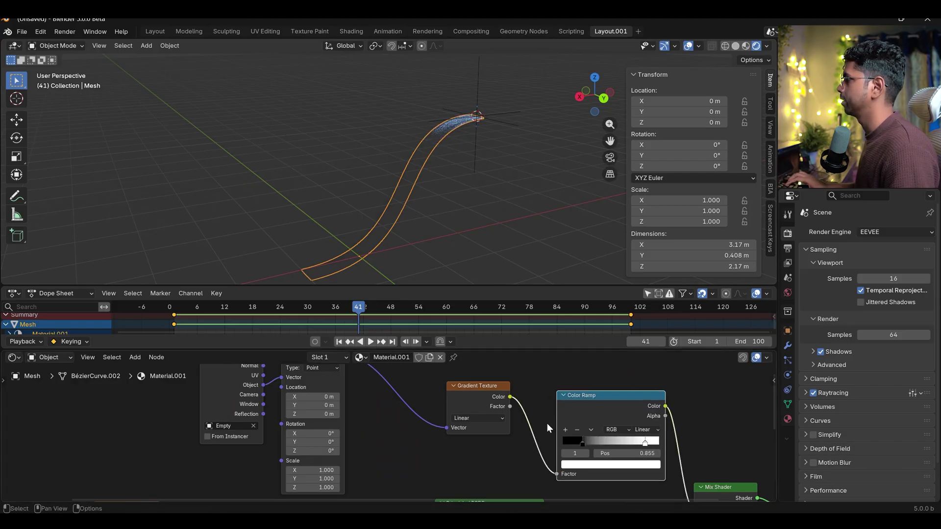
Preview the ramp on the ribbon and move its black stop to about 0.344
ctrl+shift+click(470, 392)
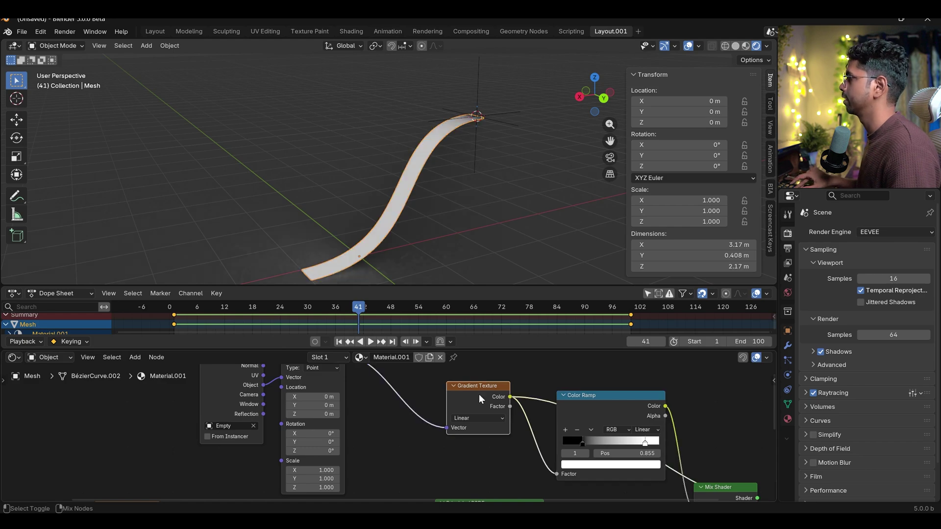
ctrl+shift+click(595, 412)
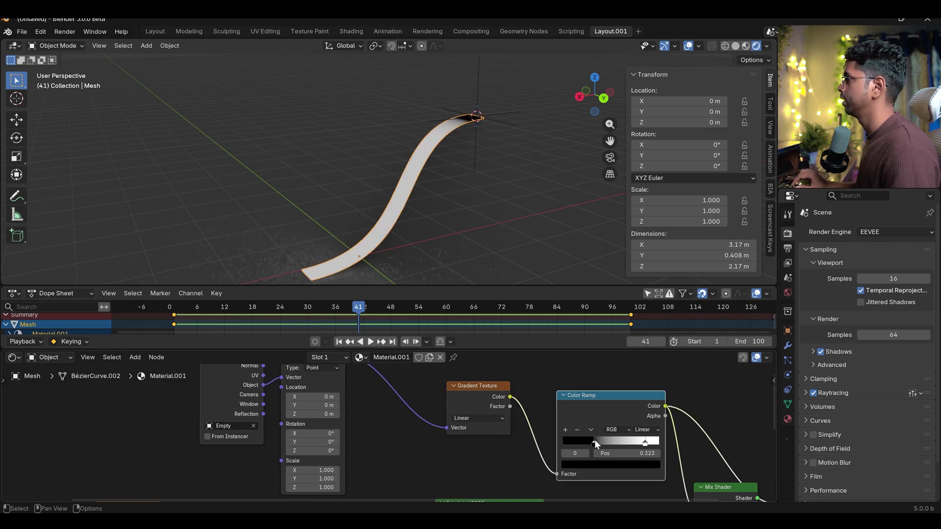
scroll(456, 131, up, 6)
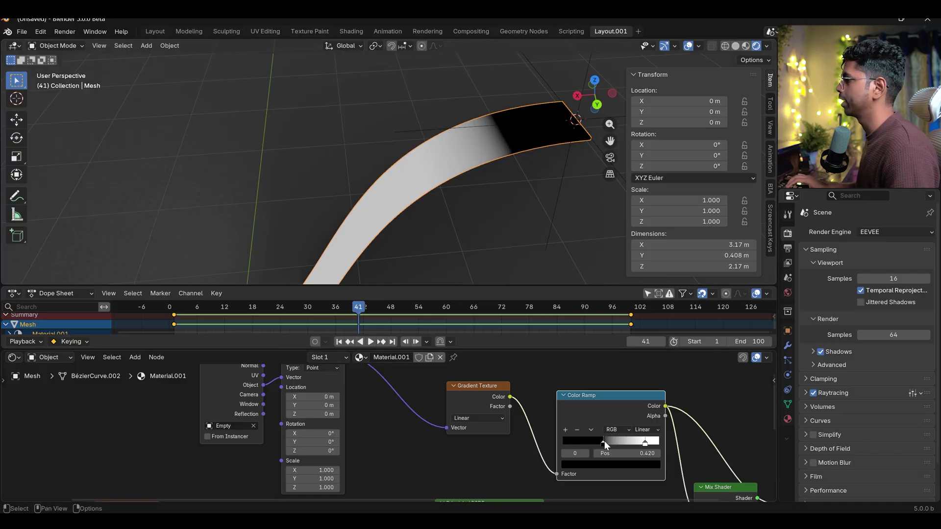
drag(604, 441, 583, 435)
scroll(498, 419, down, 1)
middle_drag(498, 419, 576, 440)
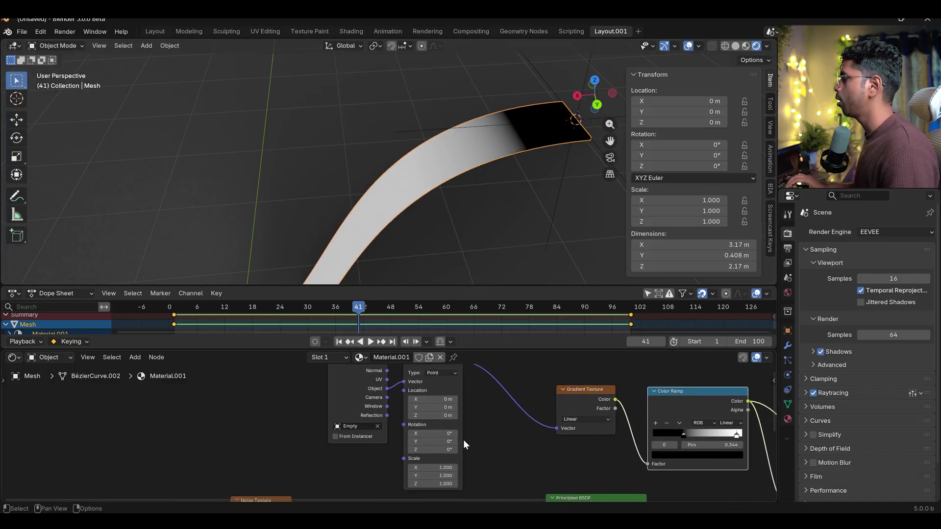
Offset the gradient along the ribbon and move the Gradient Texture node left
middle_drag(465, 441, 489, 443)
mouse_move(452, 398)
mouse_down()
mouse_move(504, 399)
mouse_move(463, 398)
mouse_up()
scroll(448, 207, down, 5)
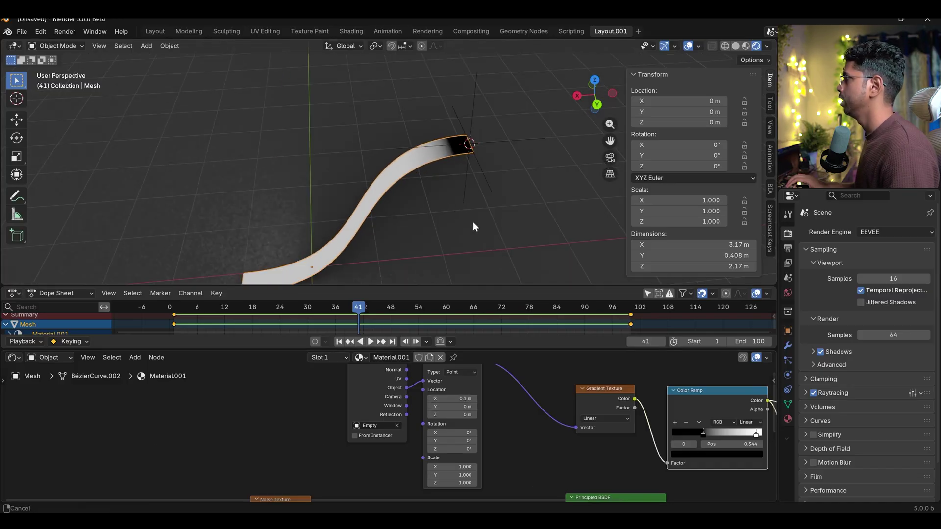
shift+middle_drag(472, 221, 500, 209)
middle_drag(670, 411, 626, 405)
drag(562, 387, 508, 387)
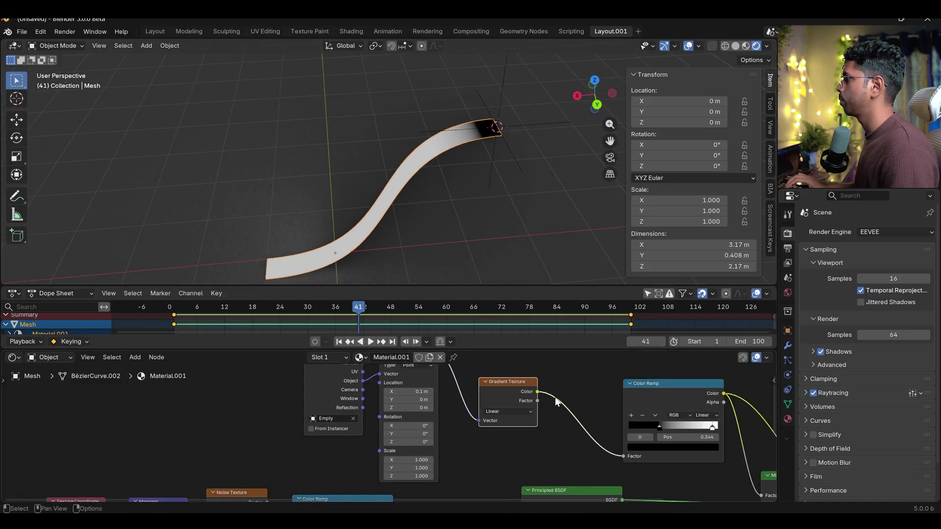
middle_drag(564, 400, 529, 404)
Flip the Color Ramp and slide the Mapping X offset to adjust mask coverage
click(621, 420)
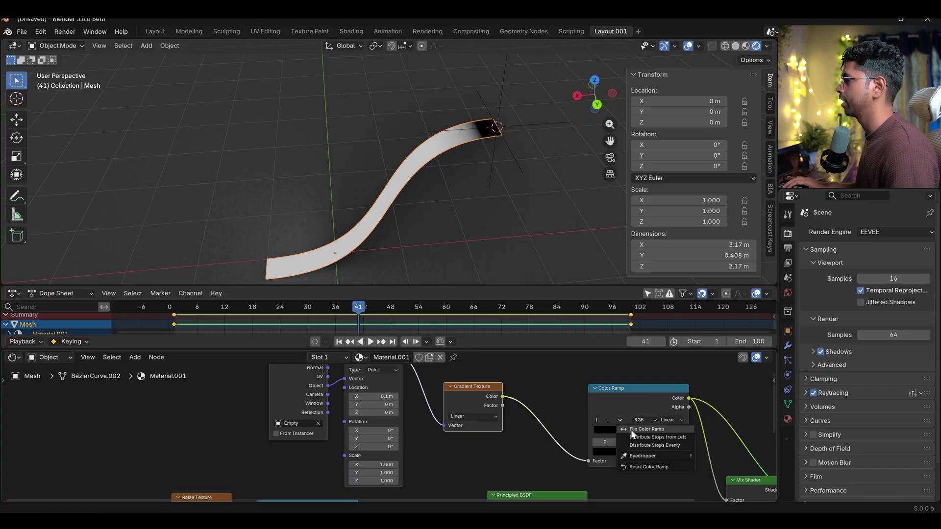
click(631, 430)
middle_drag(384, 408, 474, 397)
drag(471, 386, 499, 386)
middle_drag(631, 432, 406, 409)
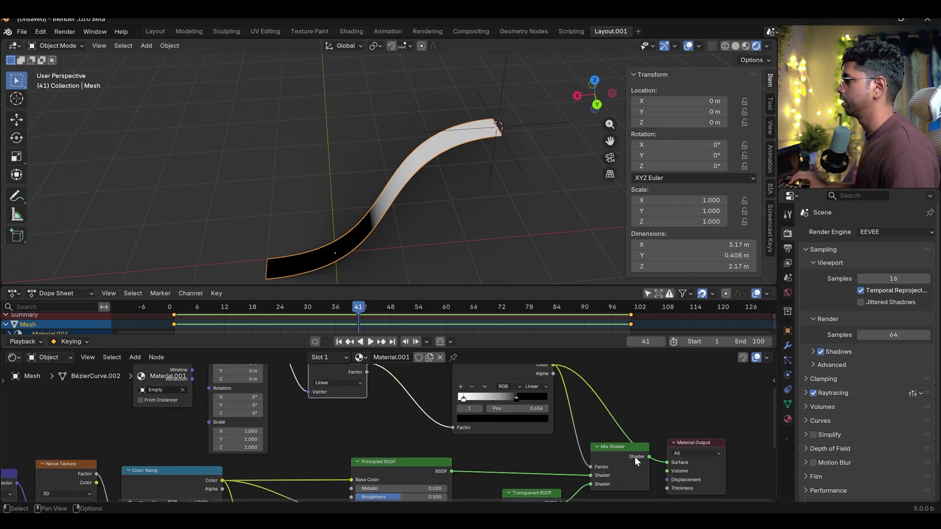
Preview the full Mix Shader and set the Mapping X offset to -3.1 m
ctrl+shift+click(627, 454)
scroll(541, 406, left, 6)
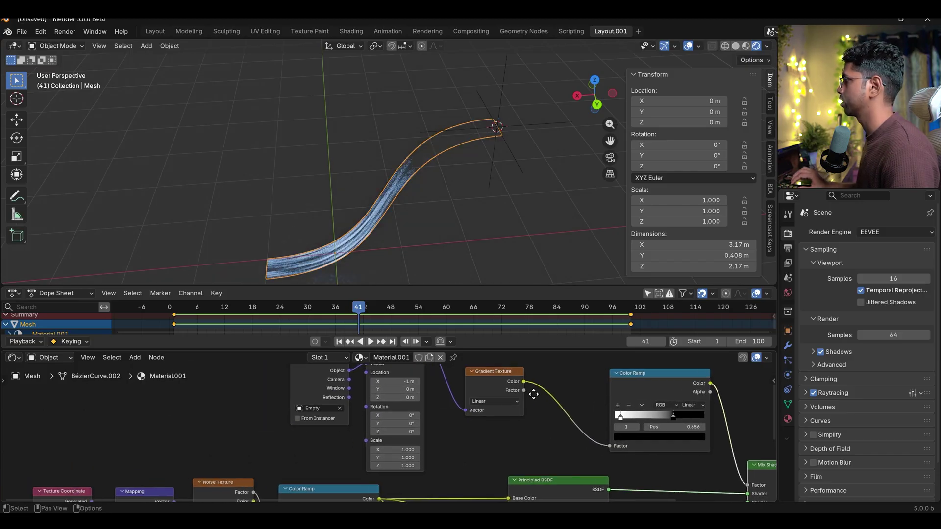
middle_drag(422, 429, 440, 453)
mouse_move(432, 405)
mouse_down()
mouse_move(399, 404)
mouse_move(425, 404)
mouse_up()
Keyframe the Mapping X offset at -3.3 m and move that key to frame 6
right_click(425, 405)
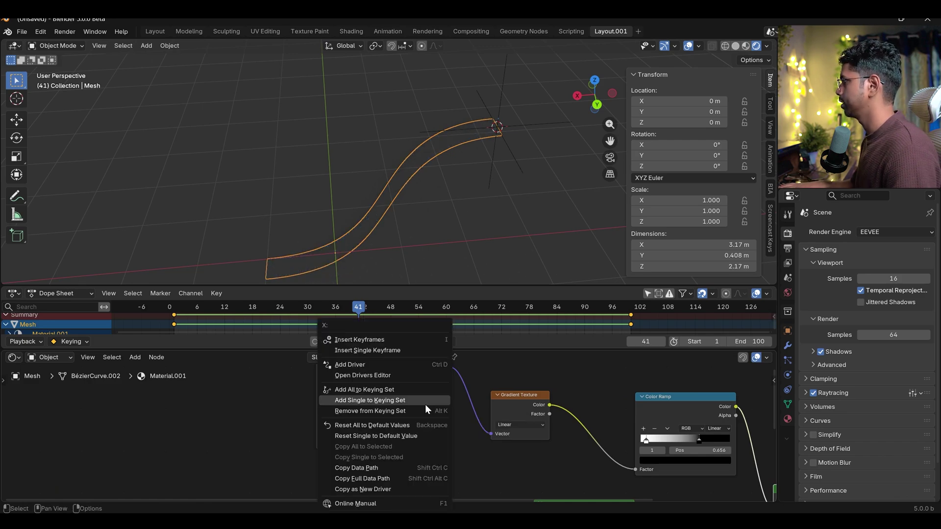
click(374, 350)
drag(357, 325, 195, 323)
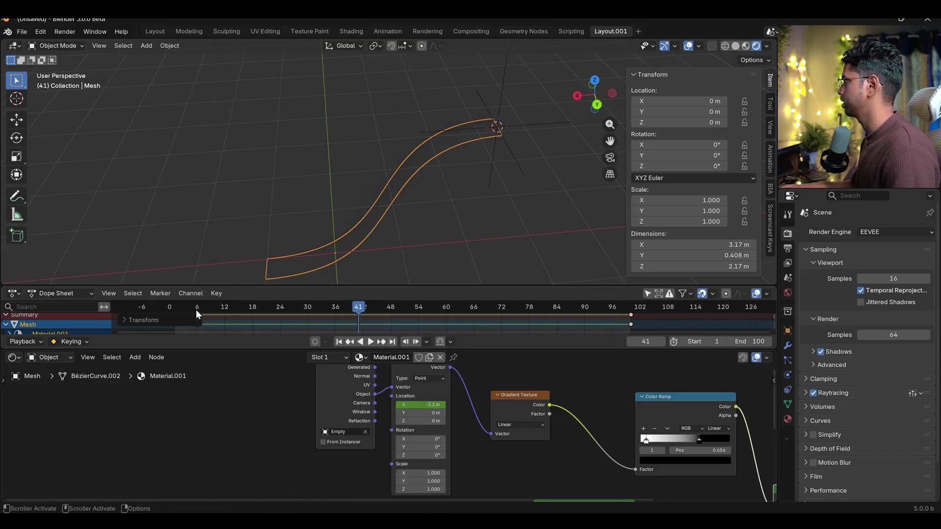
click(198, 306)
key(space)
drag(300, 310, 307, 310)
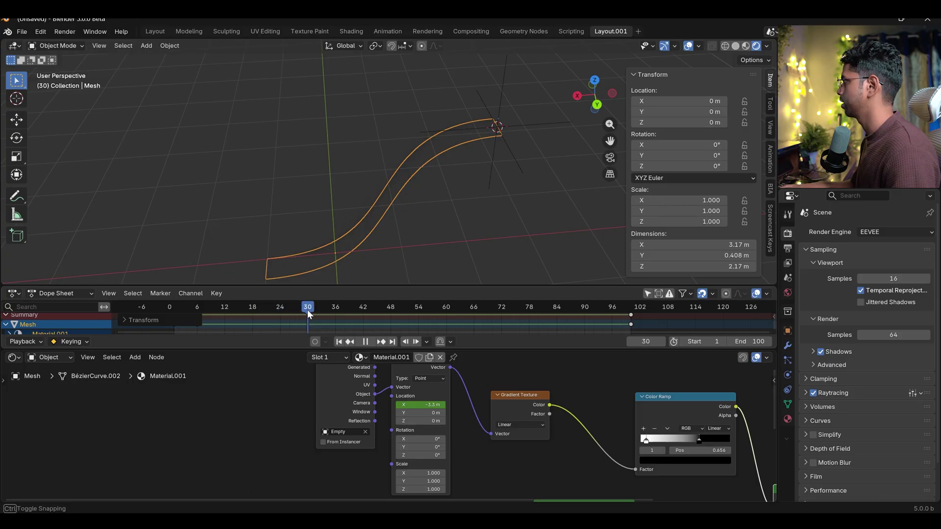
Keyframe the offset at 0 m on frame 30 and scrub through the growth
drag(420, 405, 424, 403)
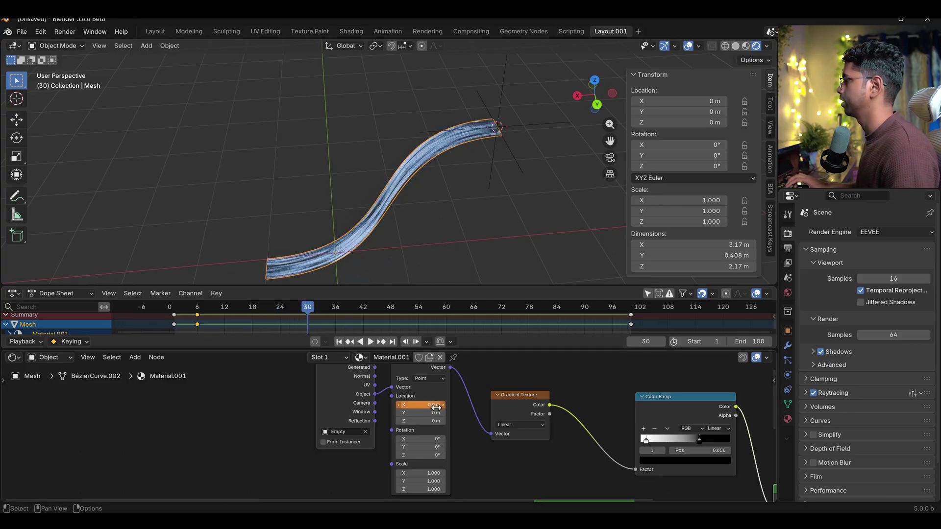
click(436, 407)
key(Return)
right_click(421, 404)
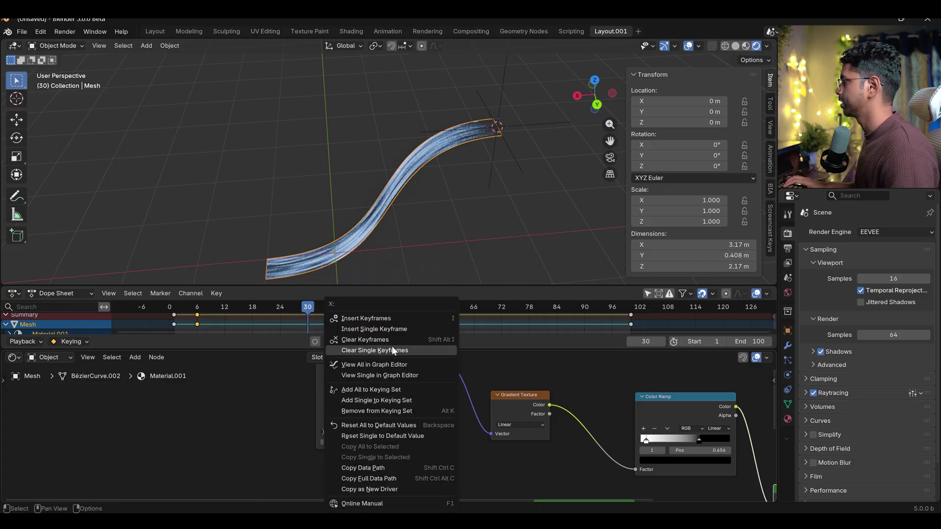
click(388, 327)
key(shift+Left)
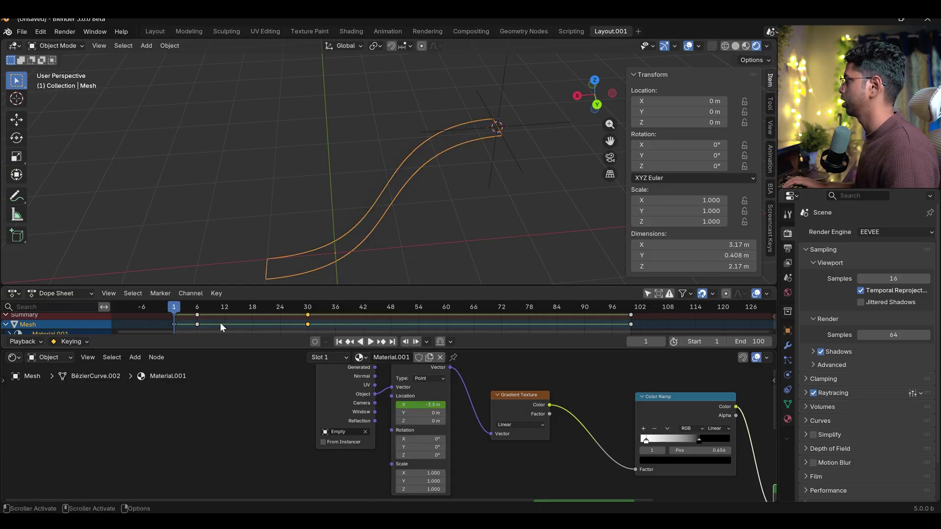
drag(178, 312, 266, 309)
Move the Color Ramp's black stop to 0.251 to soften the mask
middle_drag(702, 429, 664, 420)
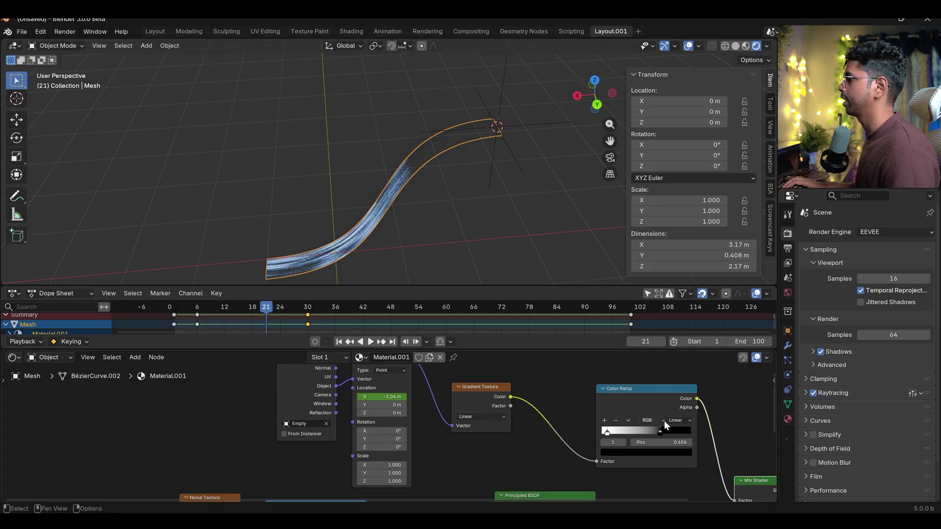
drag(662, 430, 624, 429)
scroll(382, 187, up, 4)
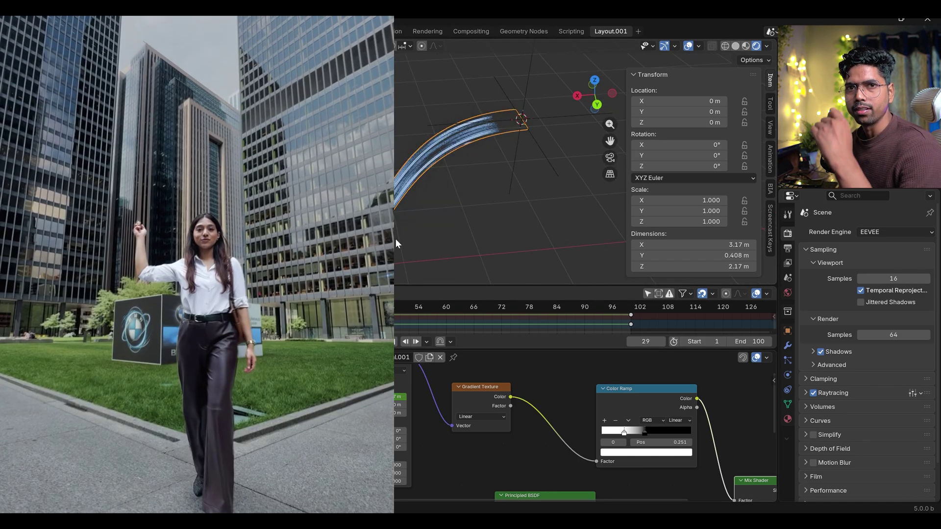
scroll(443, 208, down, 2)
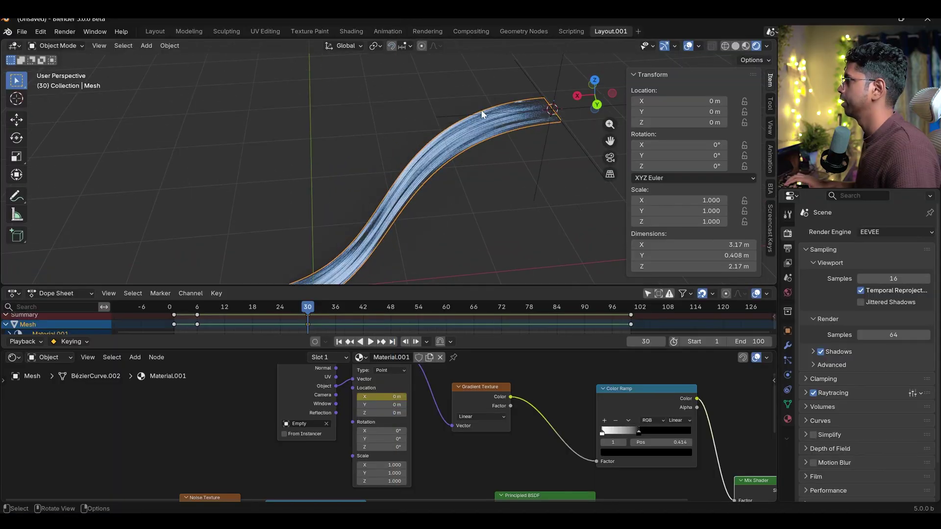
Raise the frame-30 Mapping X offset to 2 m and update its keyframe
middle_drag(422, 147, 441, 161)
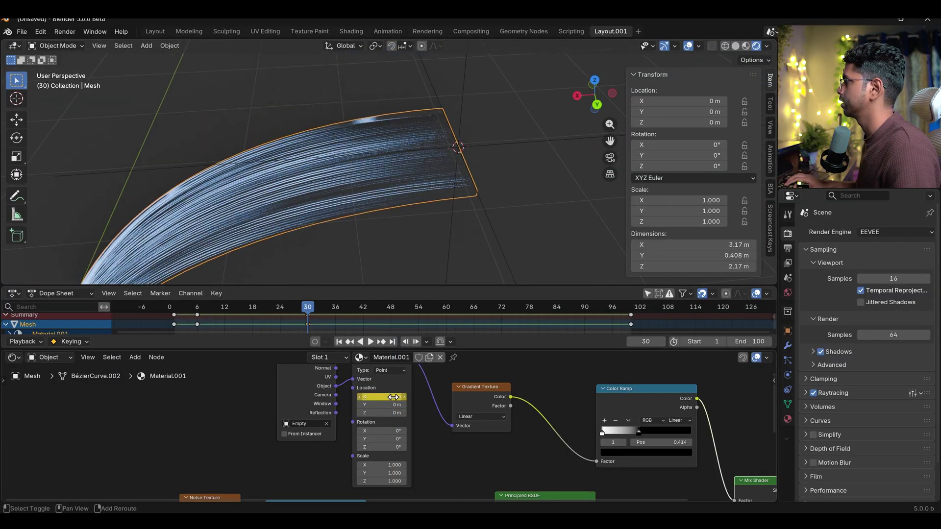
mouse_move(408, 396)
mouse_down()
mouse_move(441, 395)
mouse_move(391, 400)
mouse_up()
key(Return)
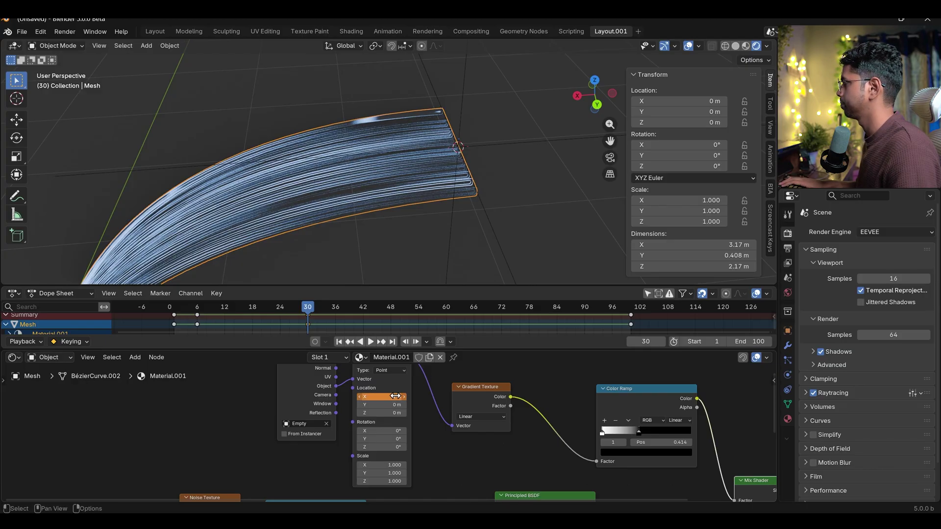
right_click(384, 396)
click(335, 322)
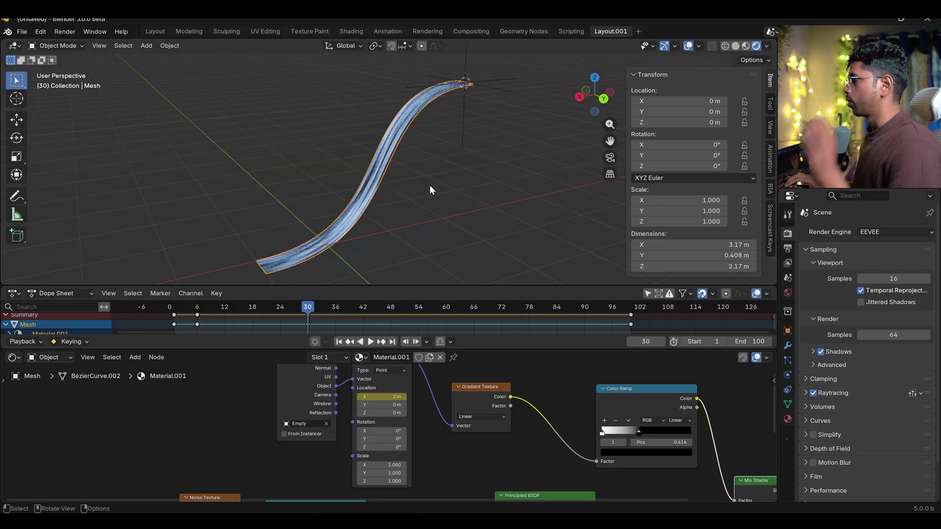
scroll(509, 427, down, 5)
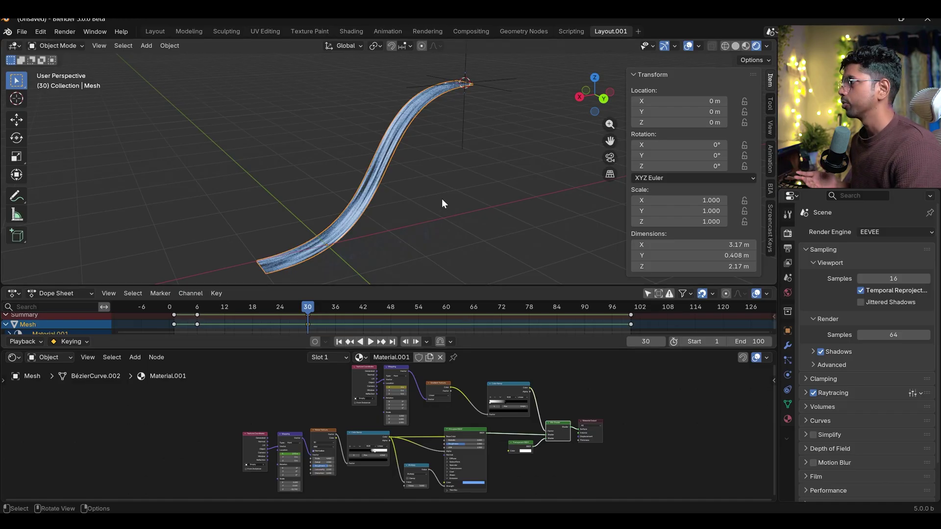
Switch the render engine to Cycles and orbit to a side view of the ribbon
click(892, 234)
click(872, 265)
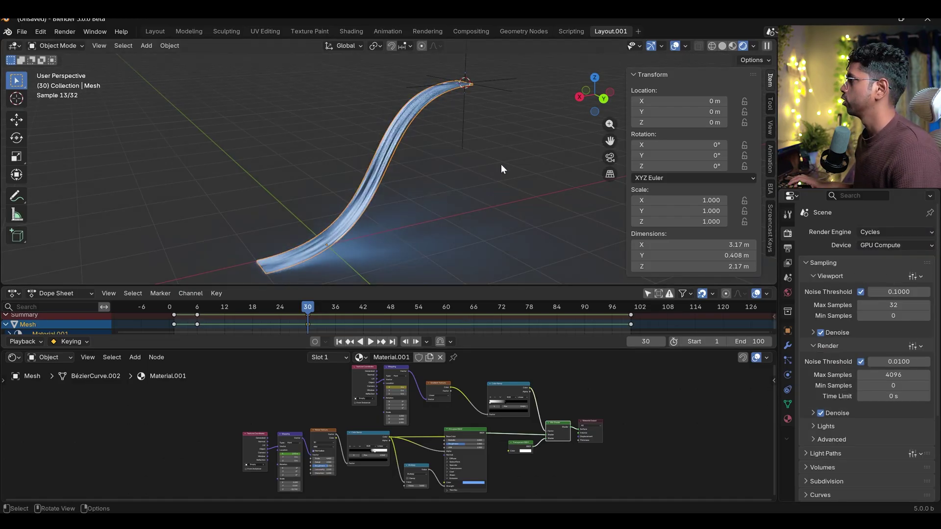
middle_drag(501, 167, 445, 213)
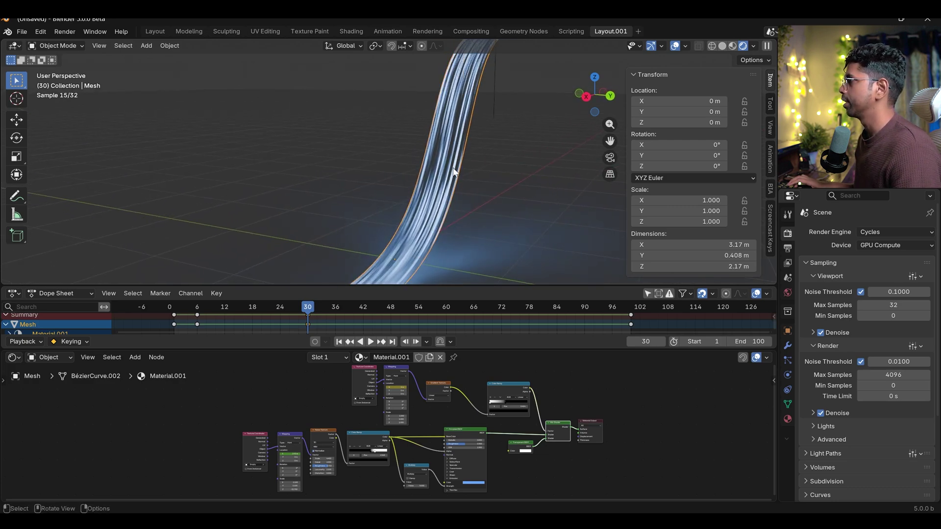
mouse_move(453, 171)
middle_down()
mouse_move(486, 162)
mouse_move(456, 168)
middle_up()
Adjust the Noise Texture roughness and set its scale to 8.300
middle_drag(388, 459, 462, 431)
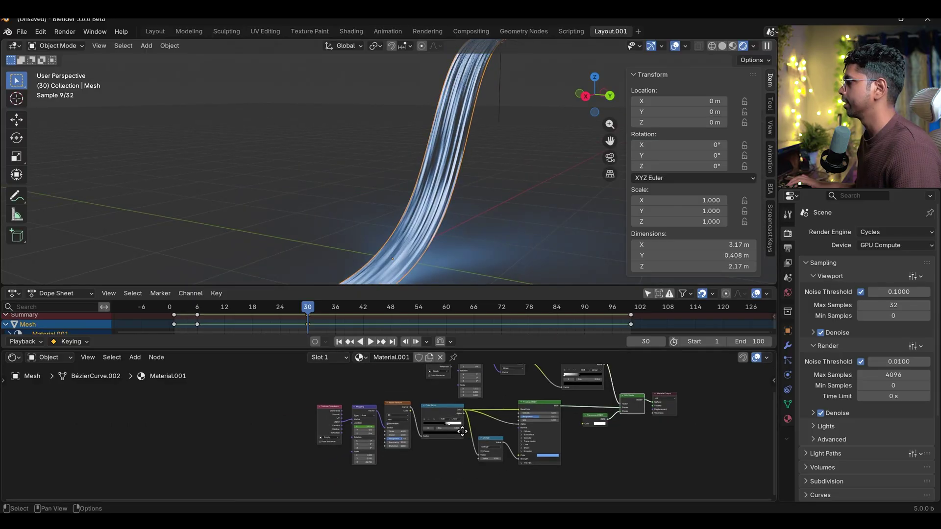
scroll(462, 432, up, 6)
mouse_move(420, 442)
mouse_down()
mouse_move(431, 442)
mouse_move(426, 422)
mouse_move(390, 423)
mouse_up()
scroll(432, 190, down, 2)
middle_drag(431, 190, 444, 194)
scroll(424, 240, up, 3)
mouse_move(424, 240)
middle_down()
mouse_move(351, 214)
mouse_move(426, 251)
middle_up()
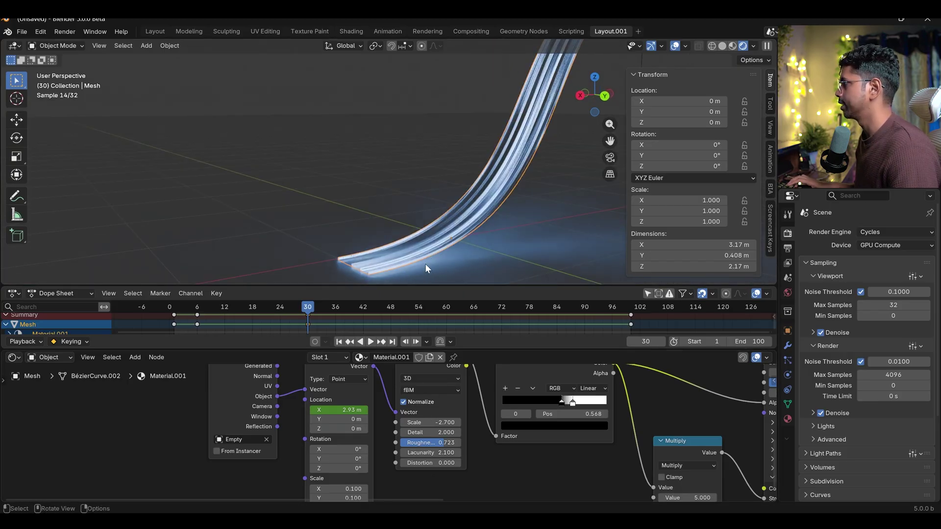
drag(422, 424, 476, 424)
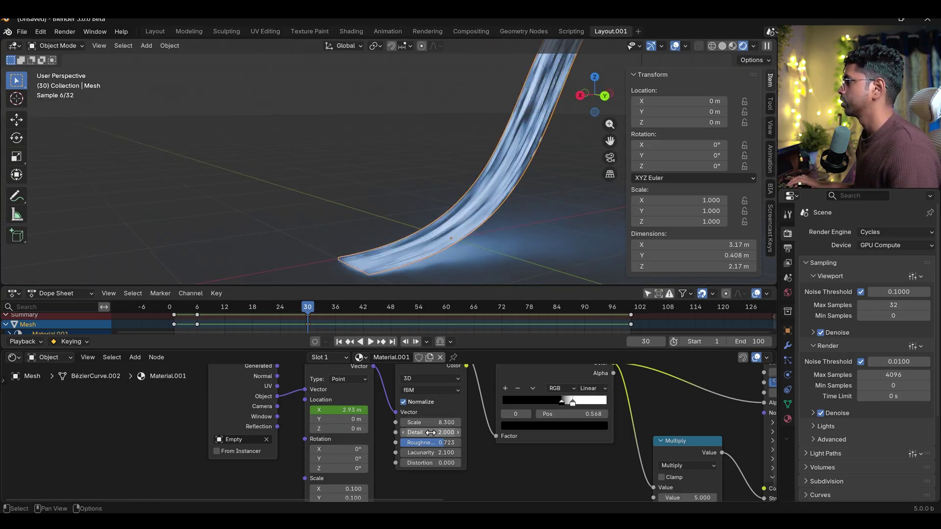
middle_drag(464, 198, 413, 314)
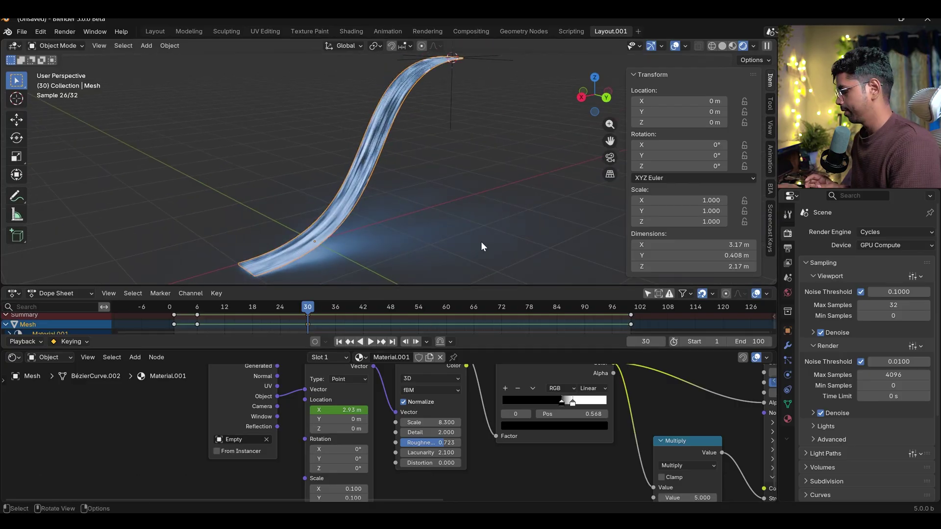
Hide the sidebar and orbit to inspect the glowing streaked ribbon
key(n)
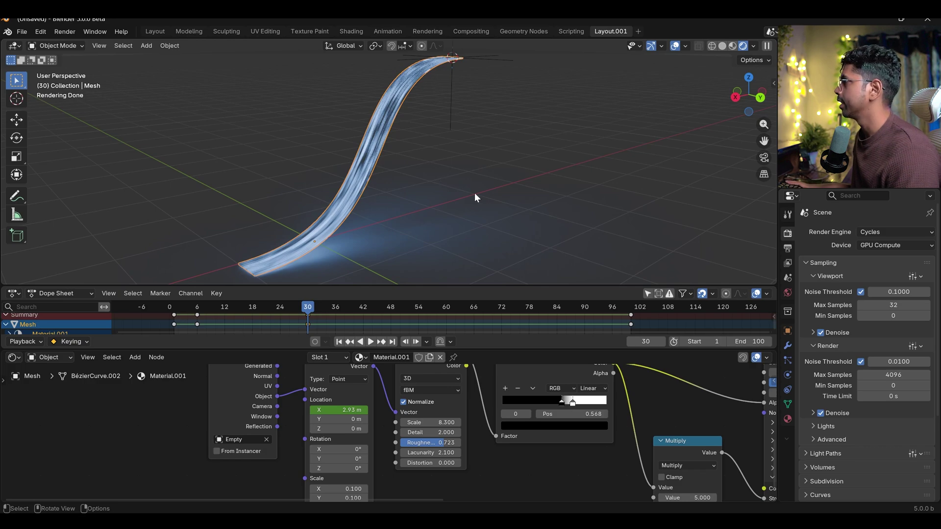
middle_drag(474, 193, 511, 184)
scroll(505, 422, down, 3)
scroll(503, 437, down, 2)
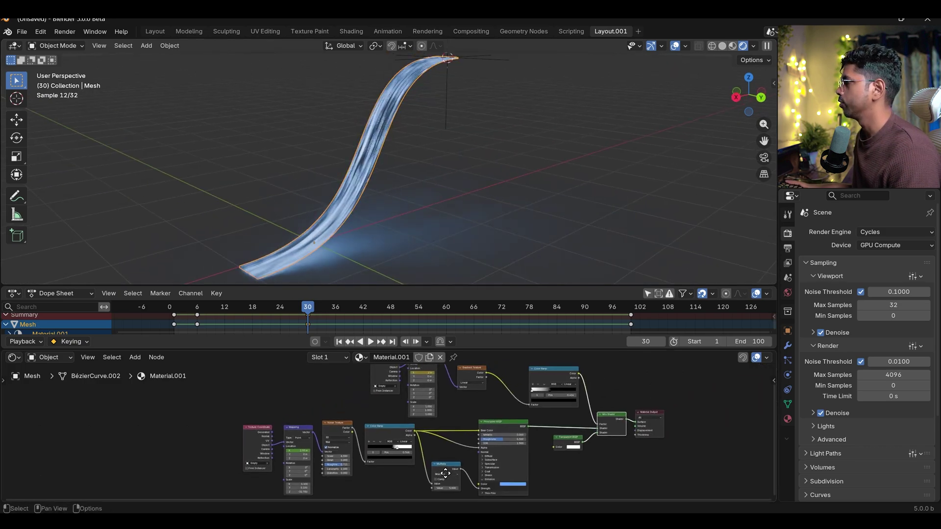
mouse_move(392, 196)
middle_down()
mouse_move(441, 191)
mouse_move(388, 191)
middle_up()
Add a Suzanne monkey, move it toward the centre, and give it a Subdivision modifier
key(shift+a)
mouse_move(379, 214)
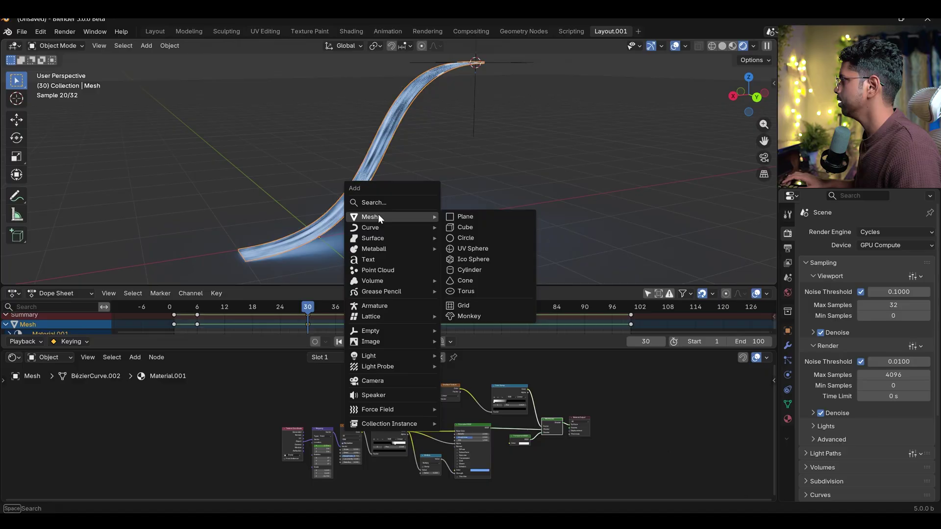
click(476, 316)
key(g)
click(568, 190)
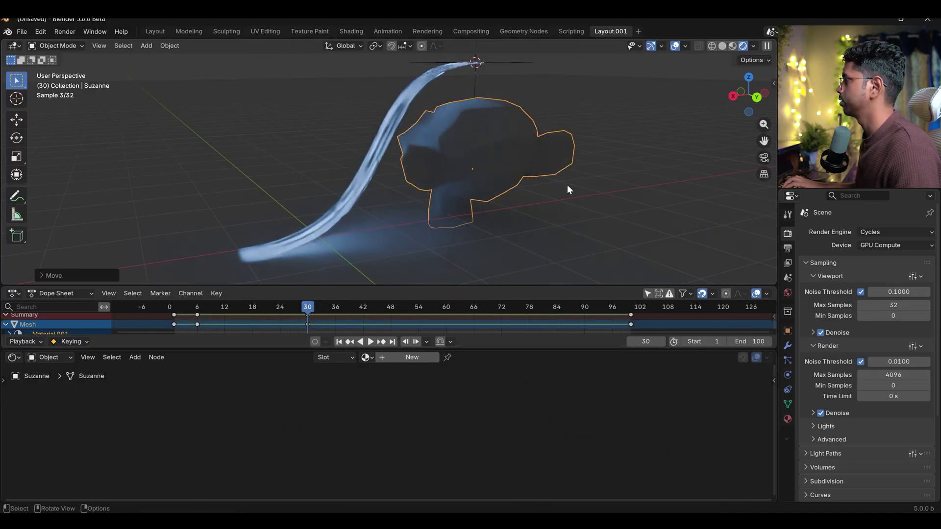
click(787, 345)
click(879, 233)
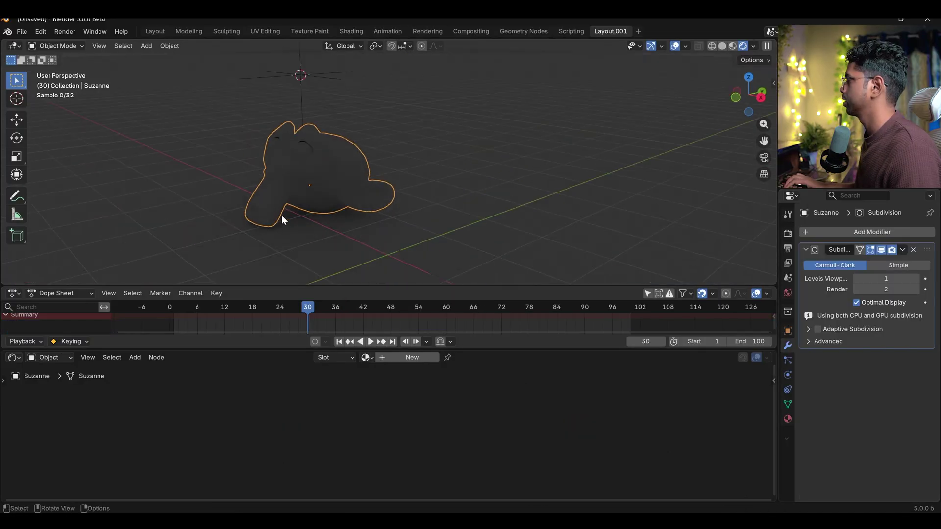
middle_drag(281, 216, 402, 193)
Assign Material.001 to Suzanne as a single-user copy, then select the Empty above it
click(365, 357)
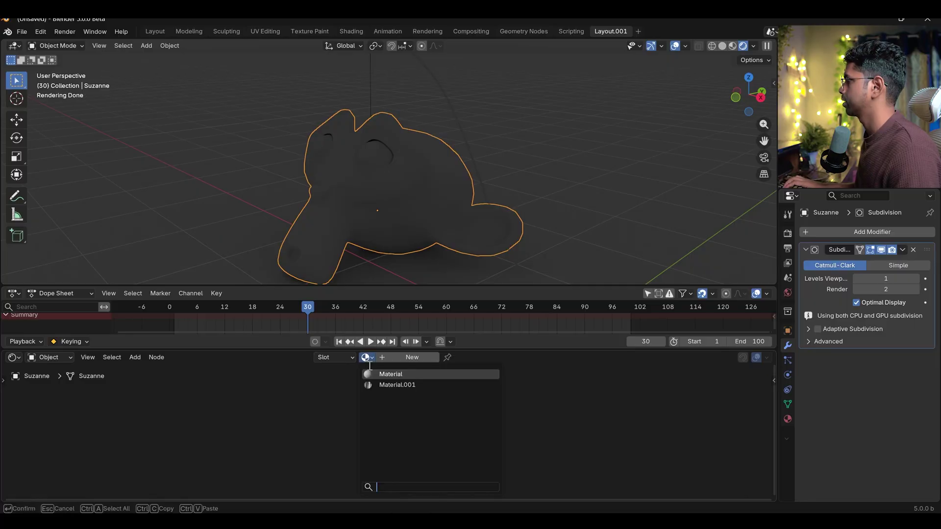
click(390, 384)
middle_drag(394, 216, 373, 211)
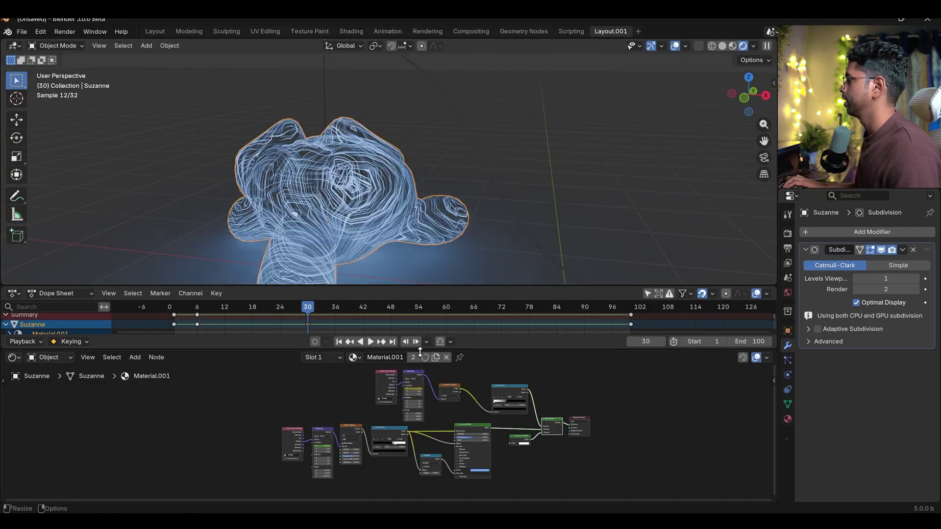
click(436, 357)
scroll(412, 390, up, 2)
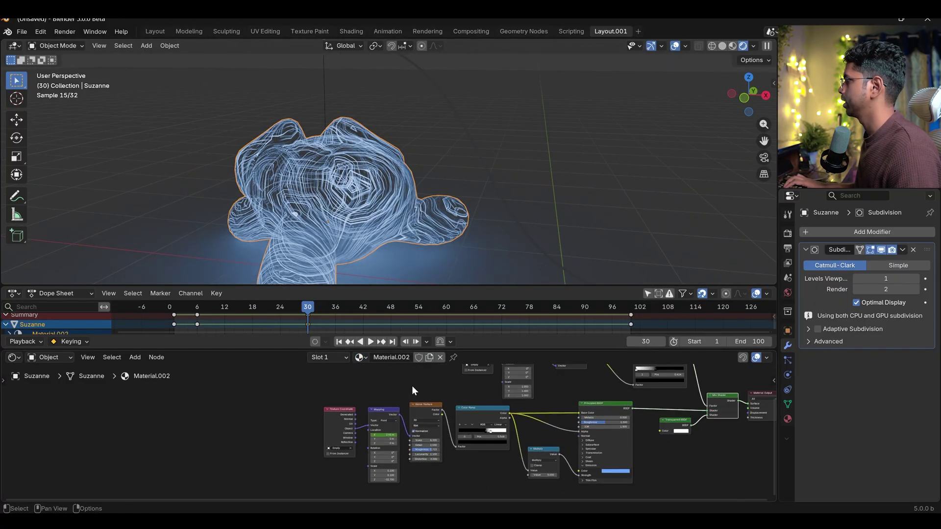
scroll(392, 399, up, 3)
scroll(426, 227, down, 4)
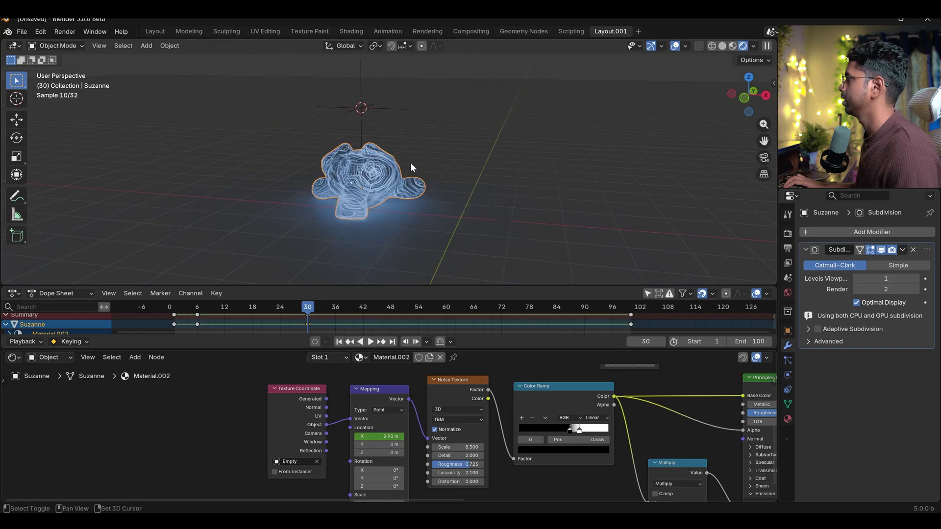
middle_drag(410, 163, 403, 122)
click(402, 124)
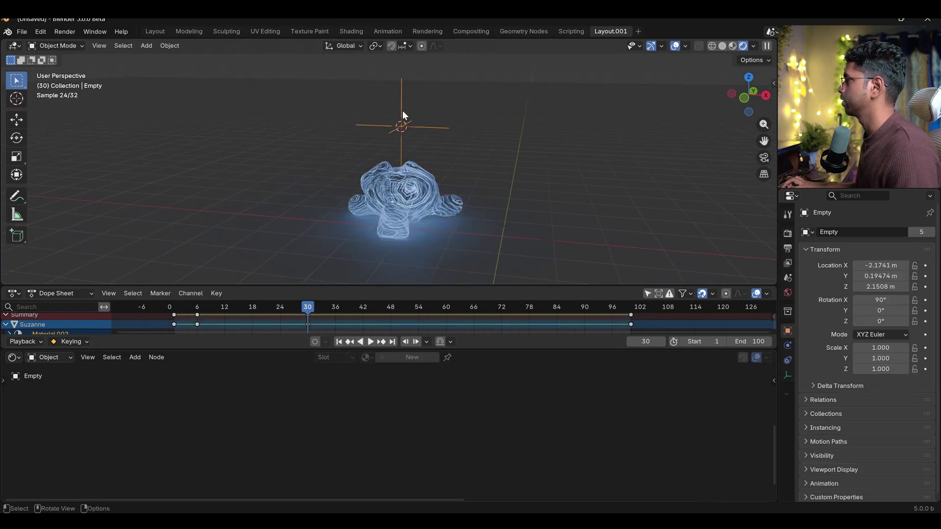
Duplicate the Empty as Empty.001 and set it as Suzanne's Texture Coordinate object
key(shift+d)
right_click(401, 118)
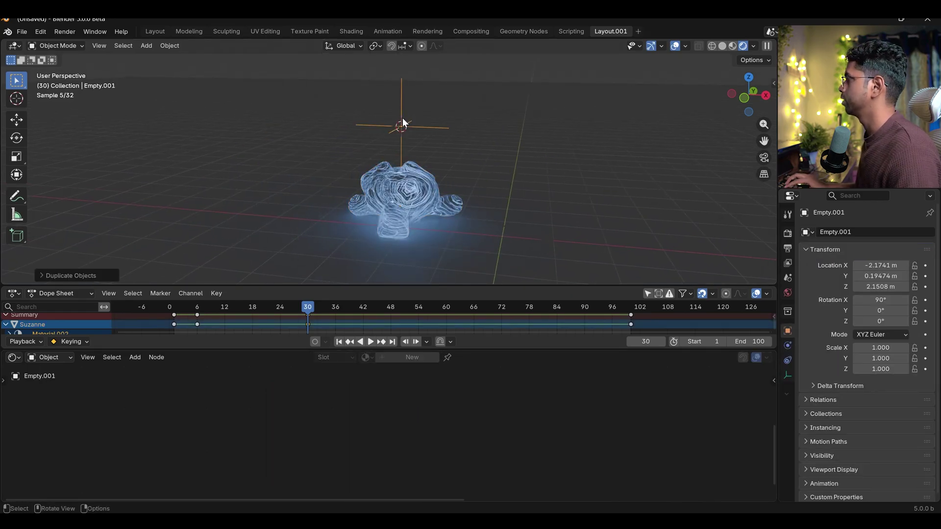
click(383, 215)
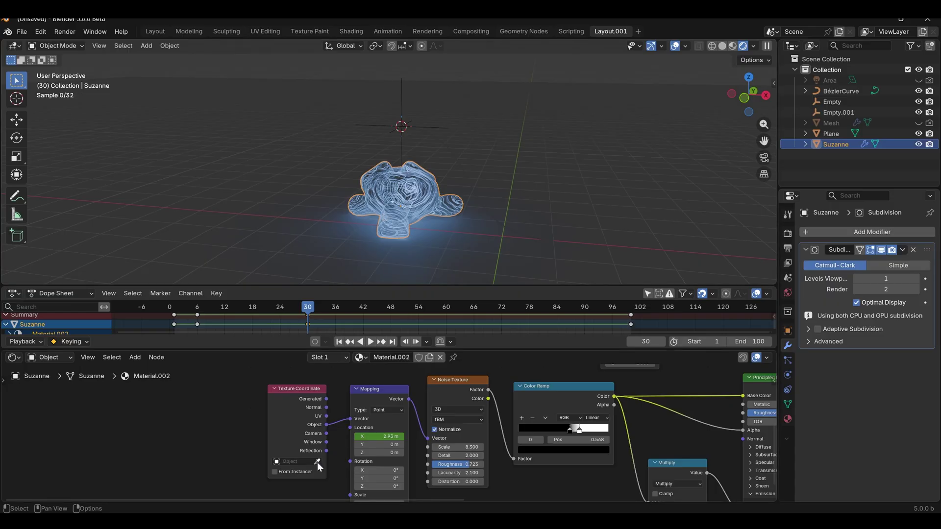
click(317, 463)
click(838, 112)
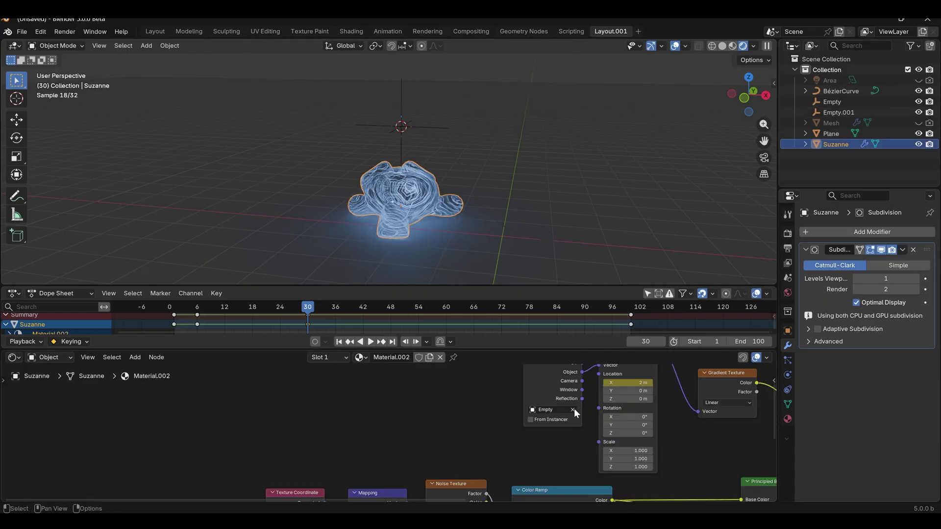
click(574, 410)
click(573, 410)
click(842, 115)
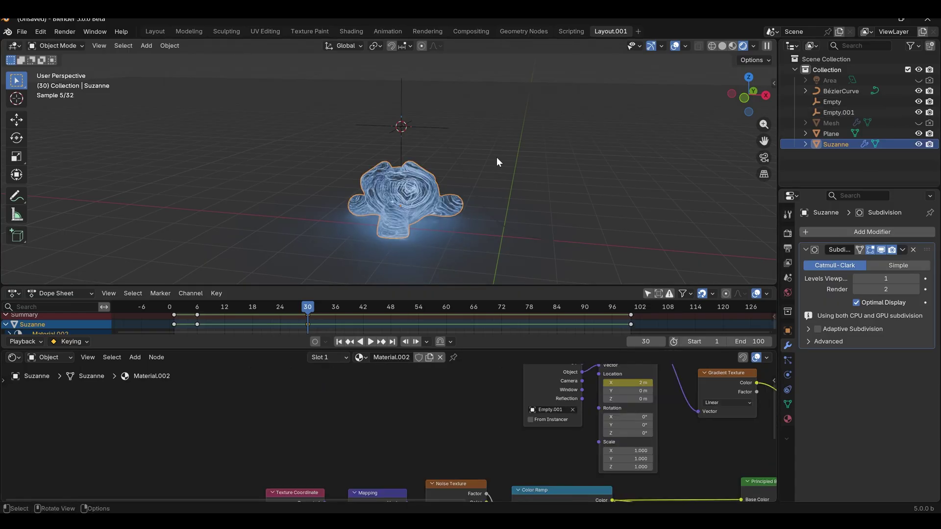
Move Empty.001 to a new spot, keyframe it at frame 30, then go to frame 21
key(g)
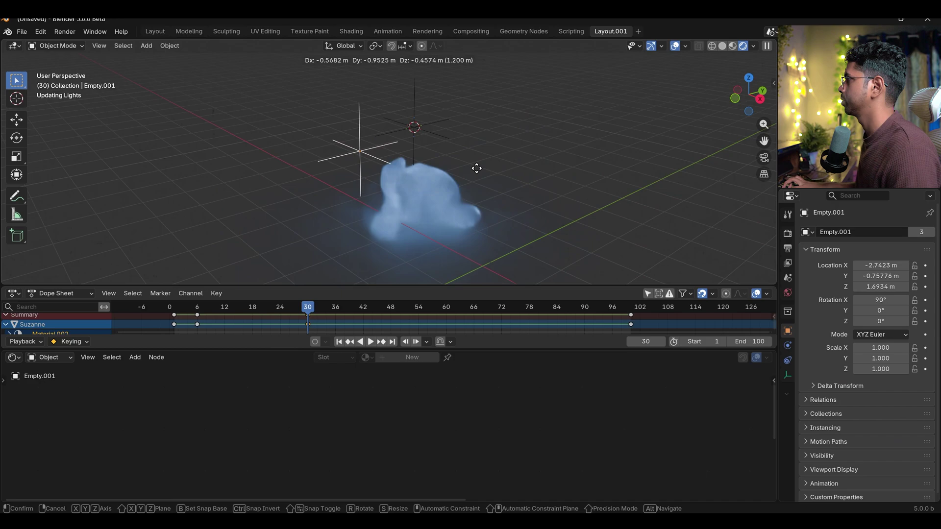
click(476, 167)
middle_drag(465, 205, 513, 189)
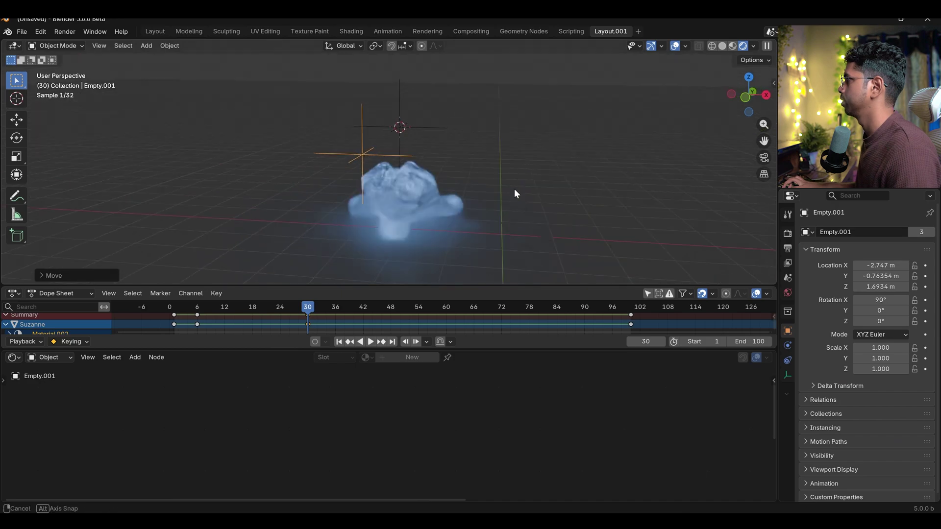
key(g)
click(520, 202)
middle_drag(576, 210, 550, 212)
scroll(550, 211, up, 2)
key(i)
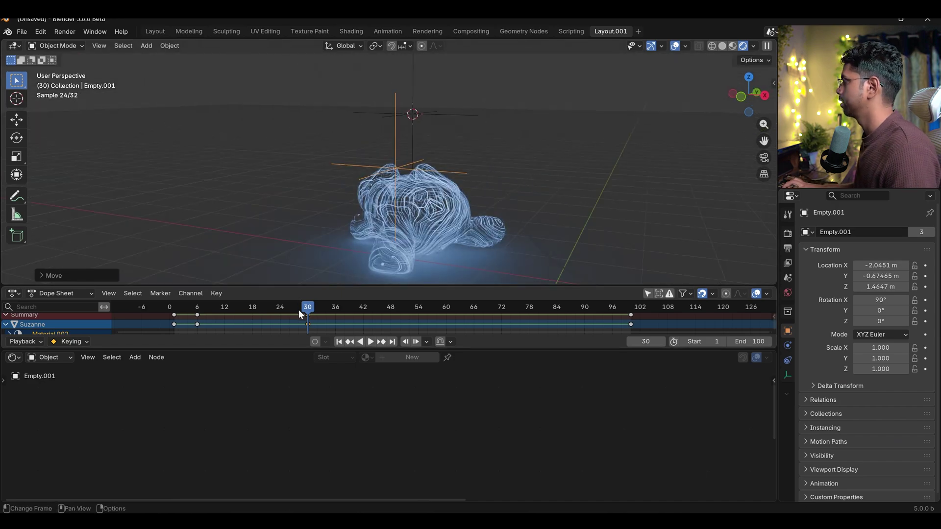
click(265, 309)
Reset Empty.001's X rotation to 0°, tilt it to about 12°, and reselect Suzanne
key(n)
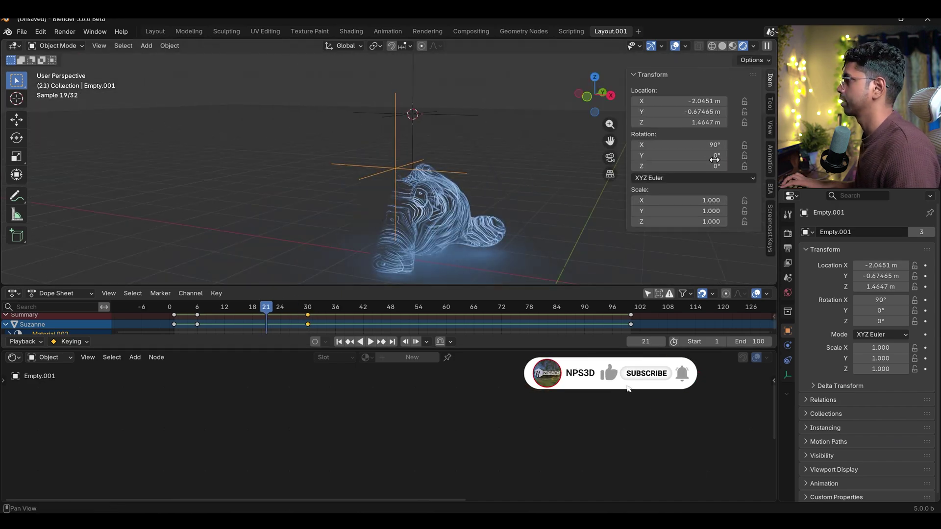
drag(686, 145, 615, 144)
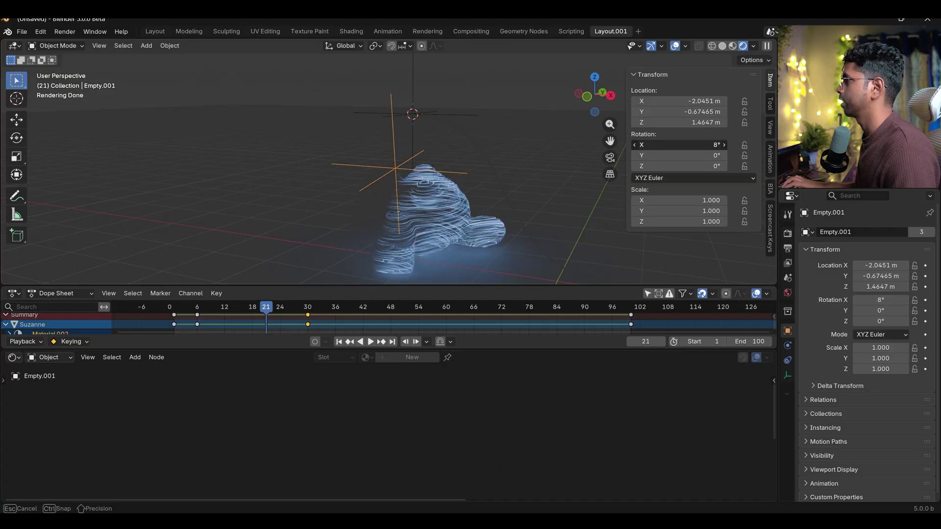
click(708, 143)
text(0)
key(Return)
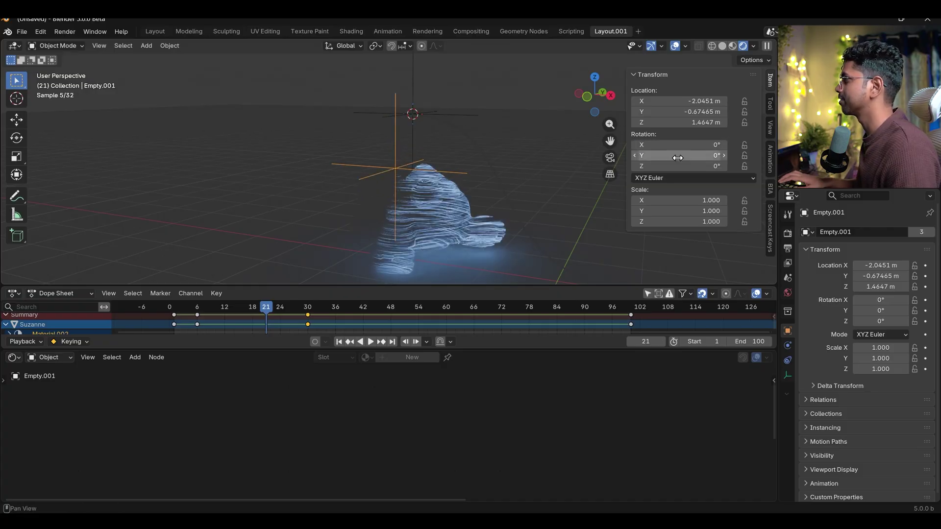
drag(698, 145, 713, 144)
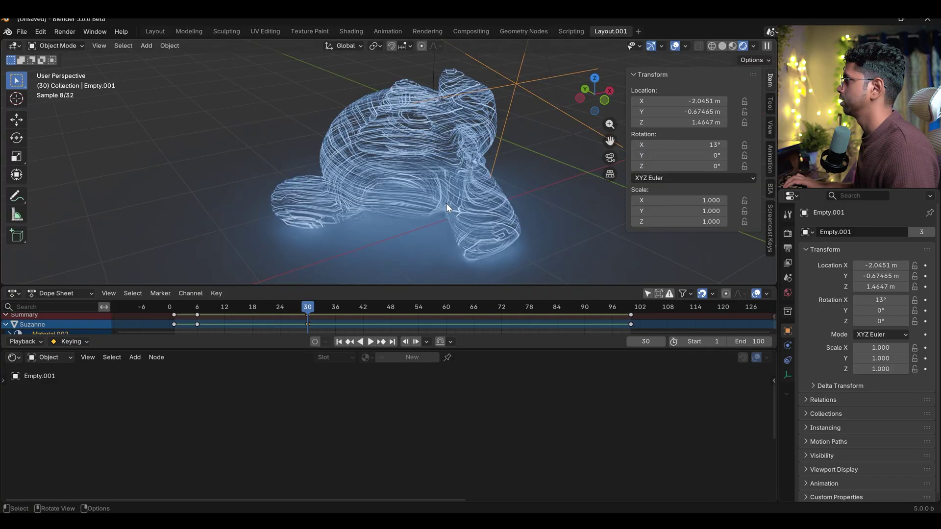
click(495, 241)
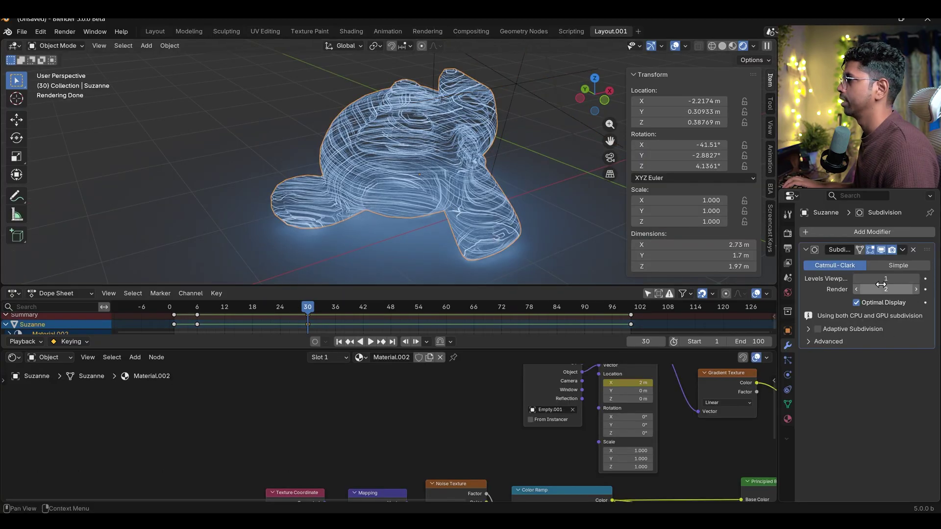
Raise viewport subdivision to 2 and add a Solidify modifier of 0.065 m thickness
click(915, 278)
click(855, 230)
mouse_move(845, 229)
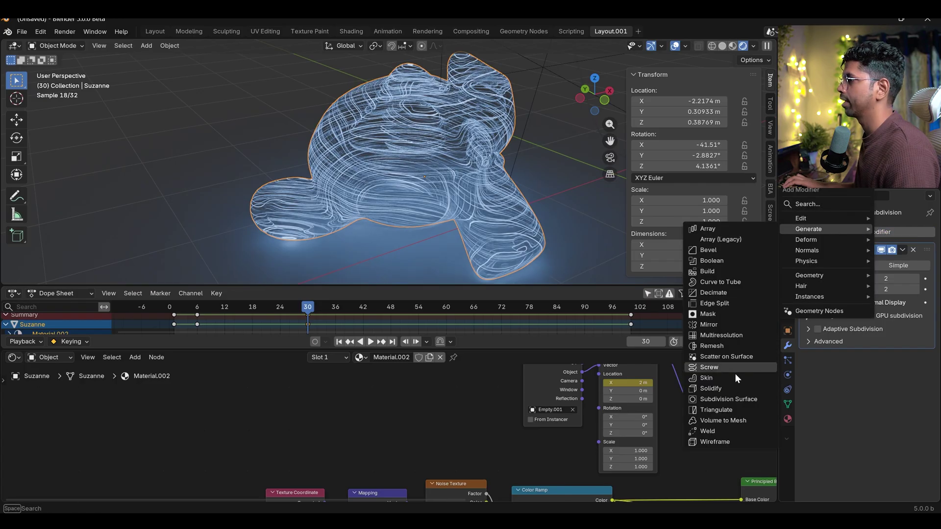
click(733, 388)
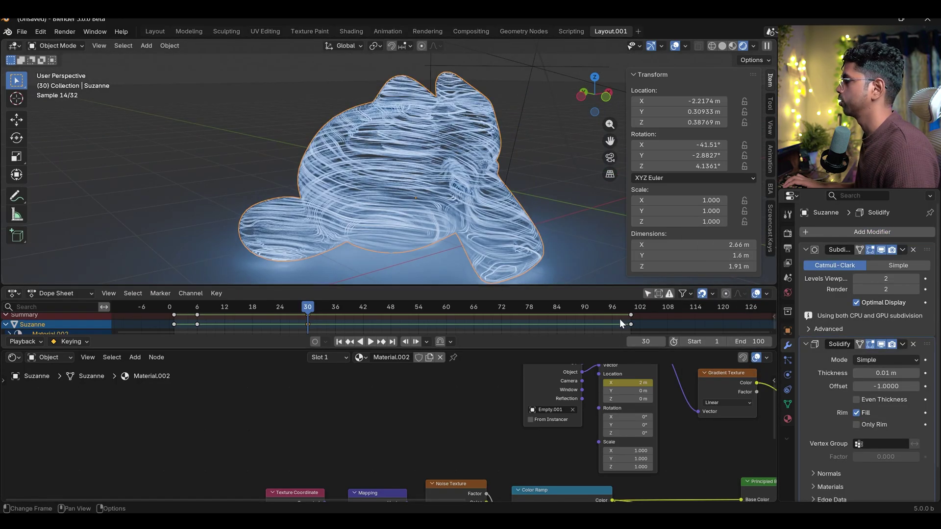
mouse_move(884, 378)
mouse_down()
mouse_move(912, 378)
mouse_move(888, 360)
mouse_up()
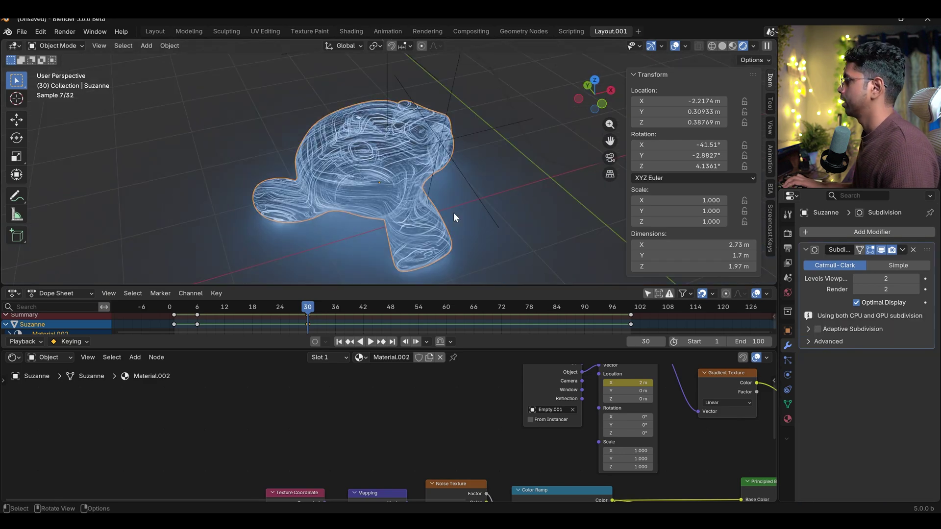
Hide the sidebar and overlays, then orbit to show Suzanne beside the ribbon
key(n)
click(674, 47)
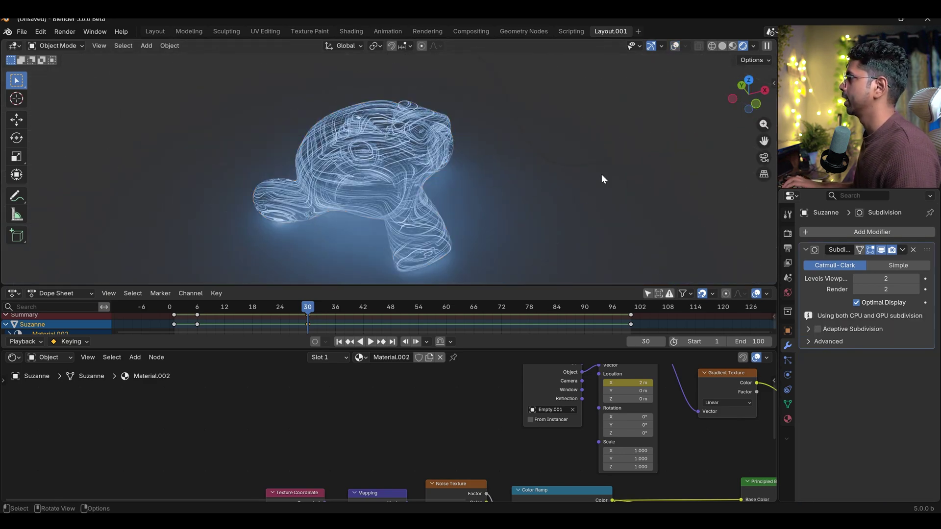
middle_drag(574, 217, 513, 206)
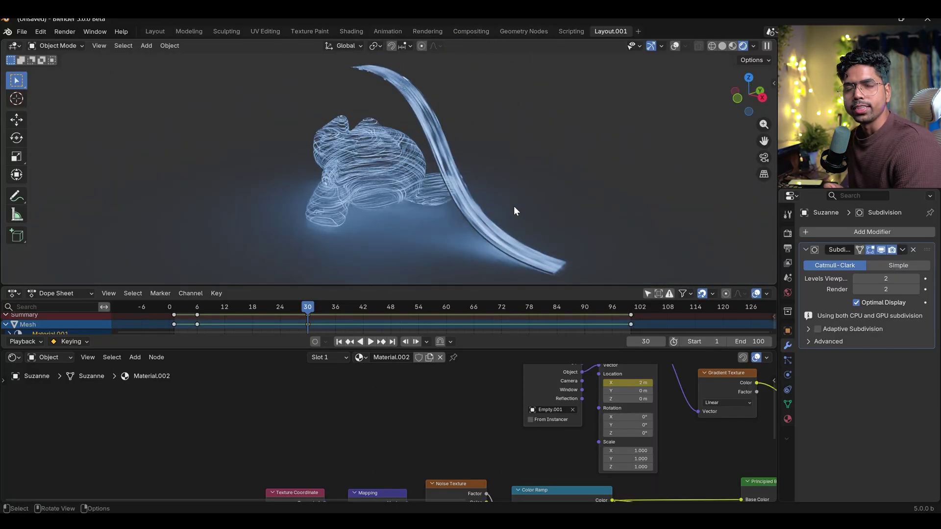